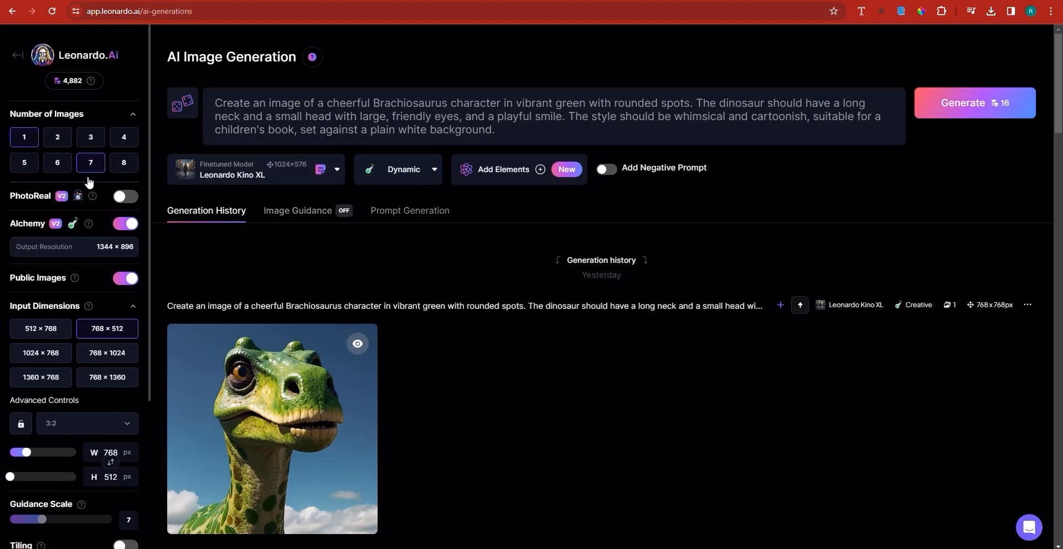
Choose the Leonardo Diffusion XL finetuned model and turn on PhotoReal V2
{"action": "left_click", "coordinate": [125, 196]}
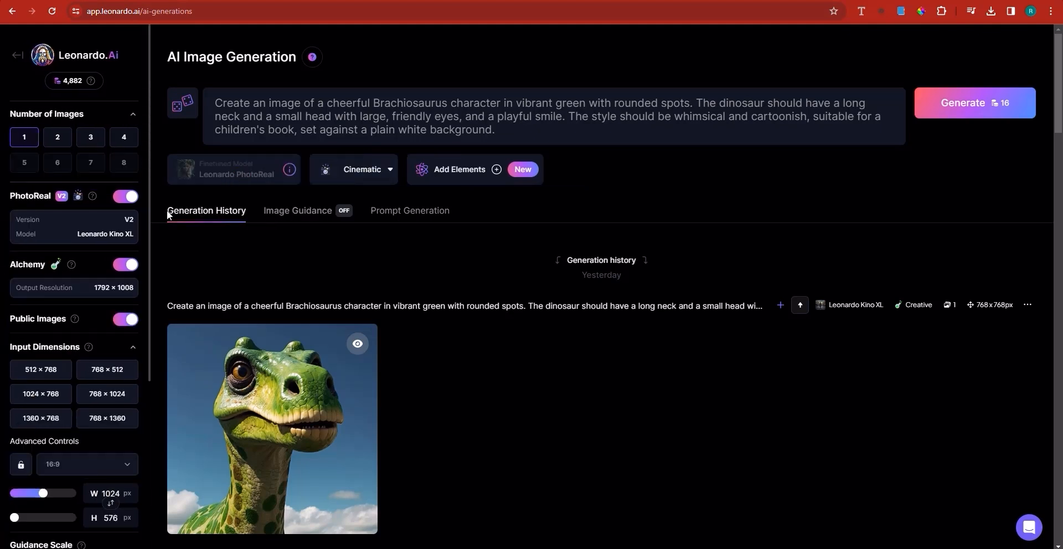
{"action": "left_click", "coordinate": [125, 196]}
{"action": "left_click", "coordinate": [262, 176]}
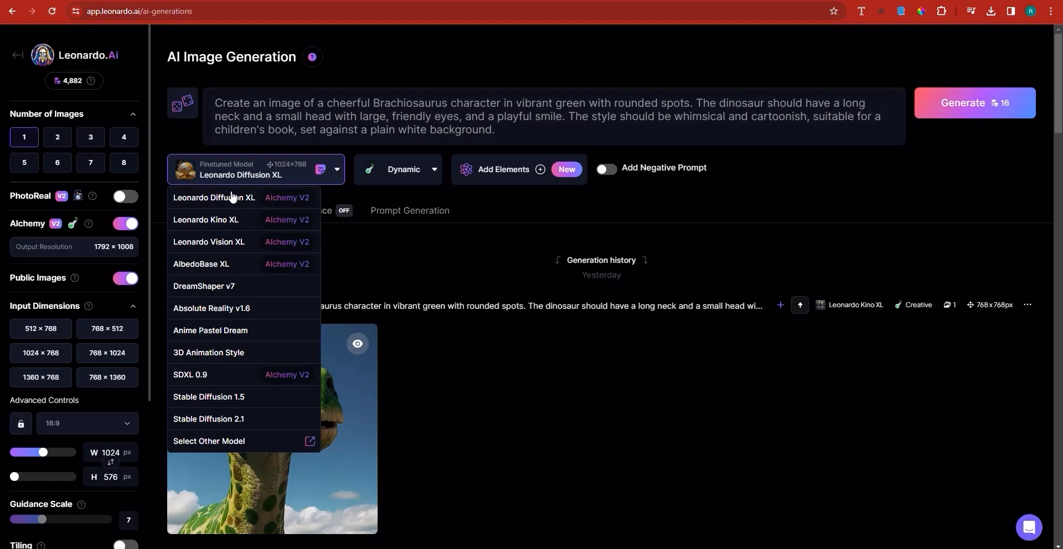
{"action": "left_click", "coordinate": [126, 200]}
{"action": "left_click", "coordinate": [127, 201]}
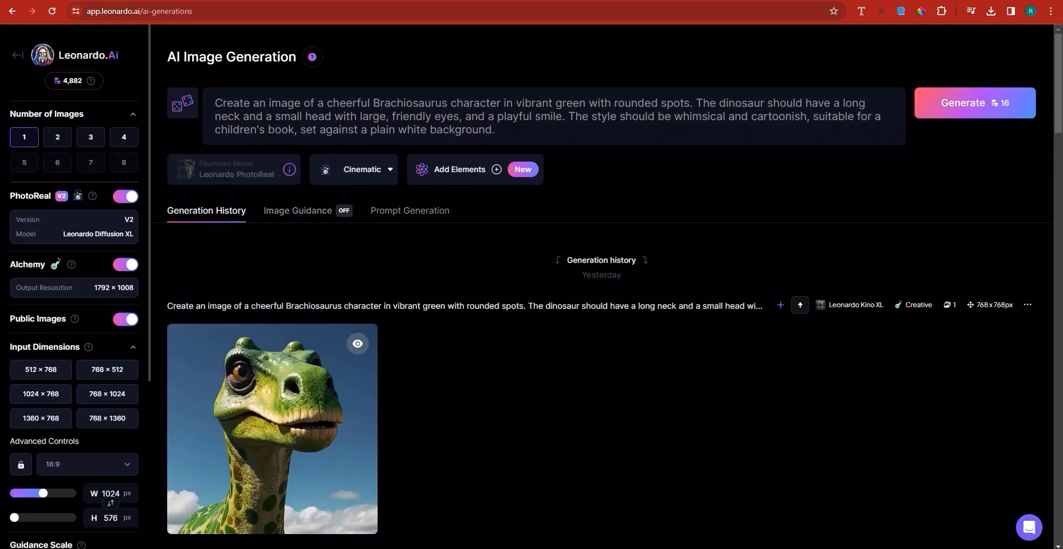
Replace the existing dinosaur prompt with "Ocean waves,"
{"action": "double_click", "coordinate": [240, 130]}
{"action": "key", "text": "ctrl+a"}
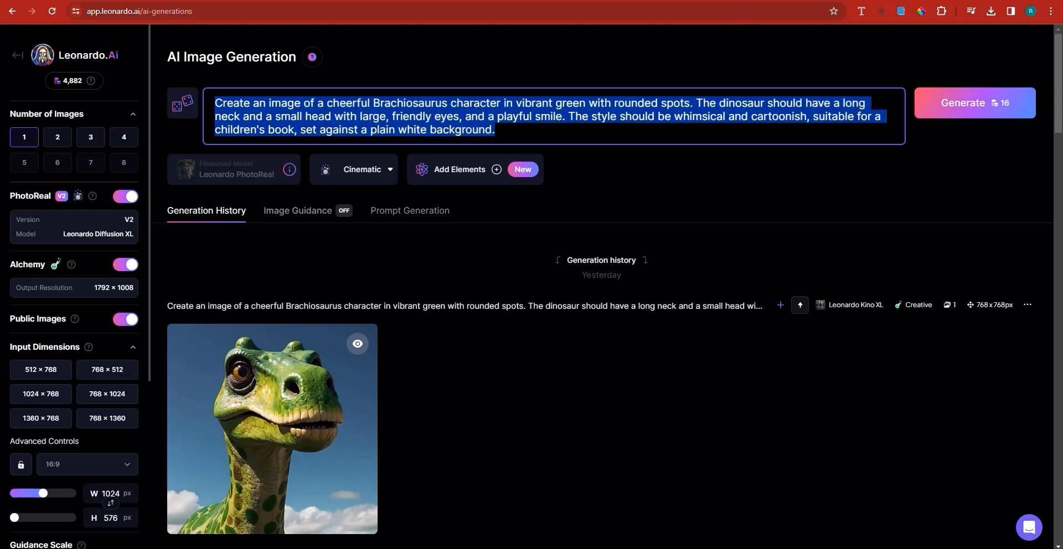
{"action": "key", "text": "BackSpace"}
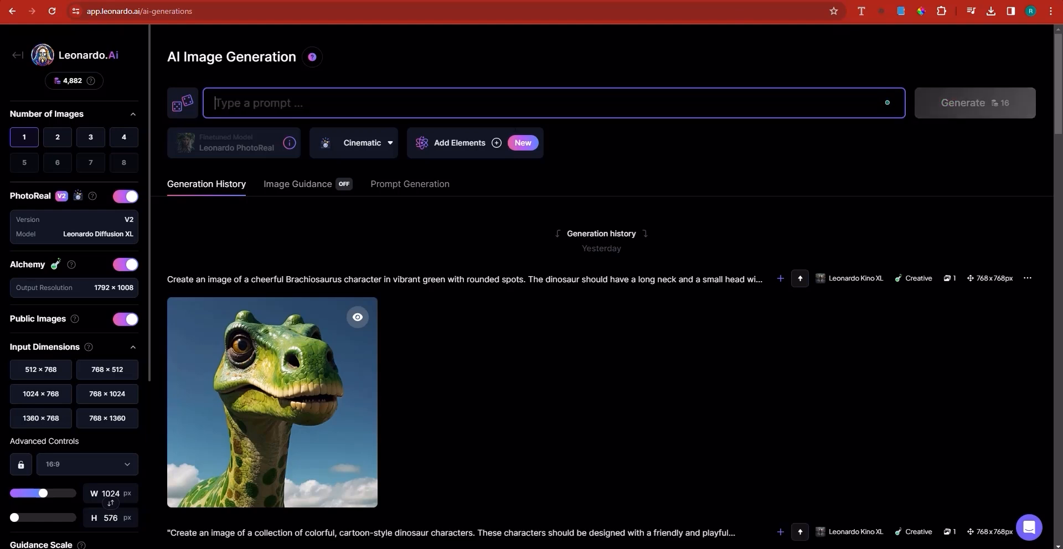
{"action": "type", "text": "Oc"}
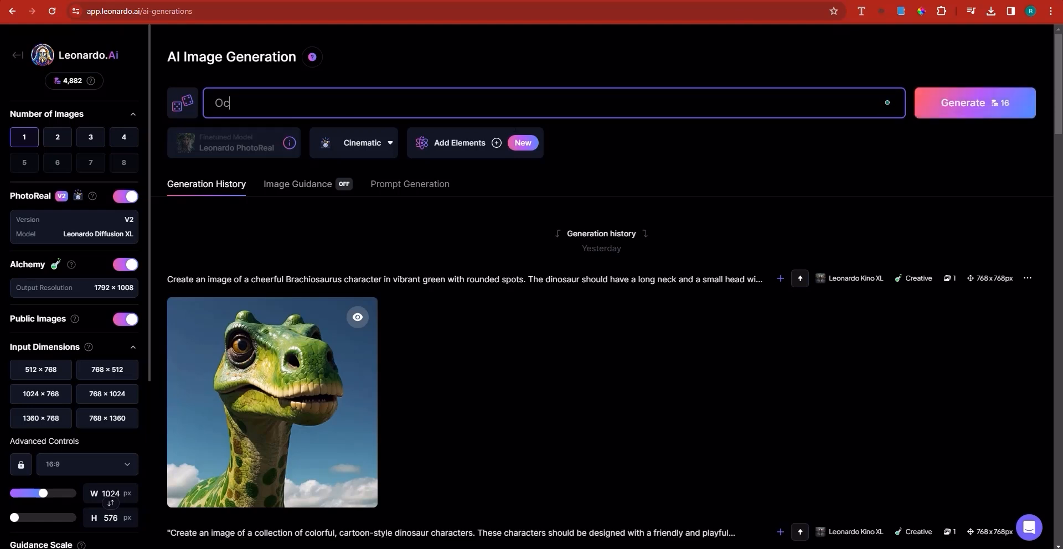
{"action": "type", "text": "ean wabes"}
{"action": "key", "text": "BackSpace"}
{"action": "key", "text": "BackSpace"}
{"action": "key", "text": "BackSpace"}
{"action": "key", "text": "BackSpace"}
{"action": "type", "text": "ves,"}
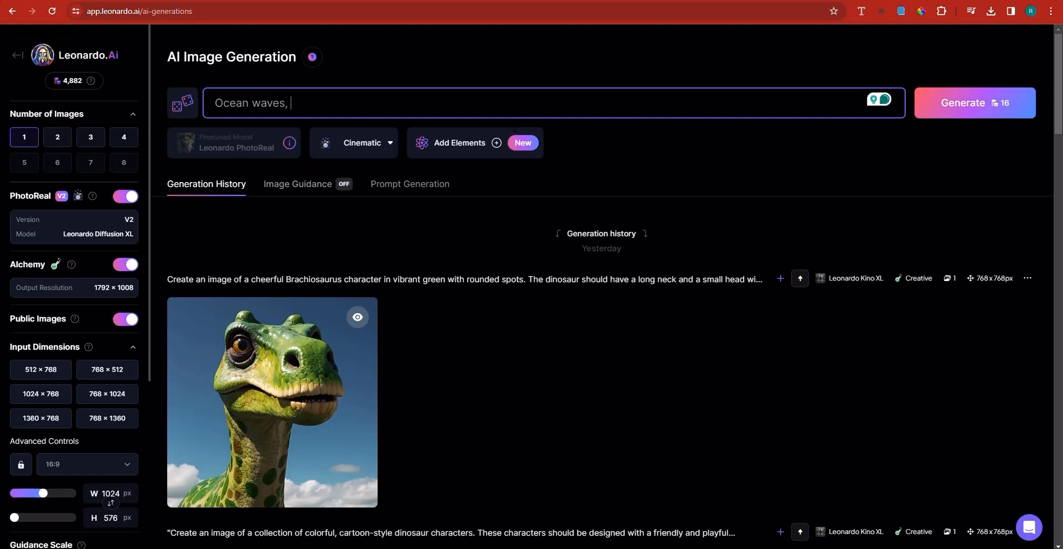
Extend the prompt with "viewed from the top down, realistic, 4k"
{"action": "type", "text": " from"}
{"action": "key", "text": "BackSpace"}
{"action": "key", "text": "BackSpace"}
{"action": "key", "text": "BackSpace"}
{"action": "type", "text": "viewed from the "}
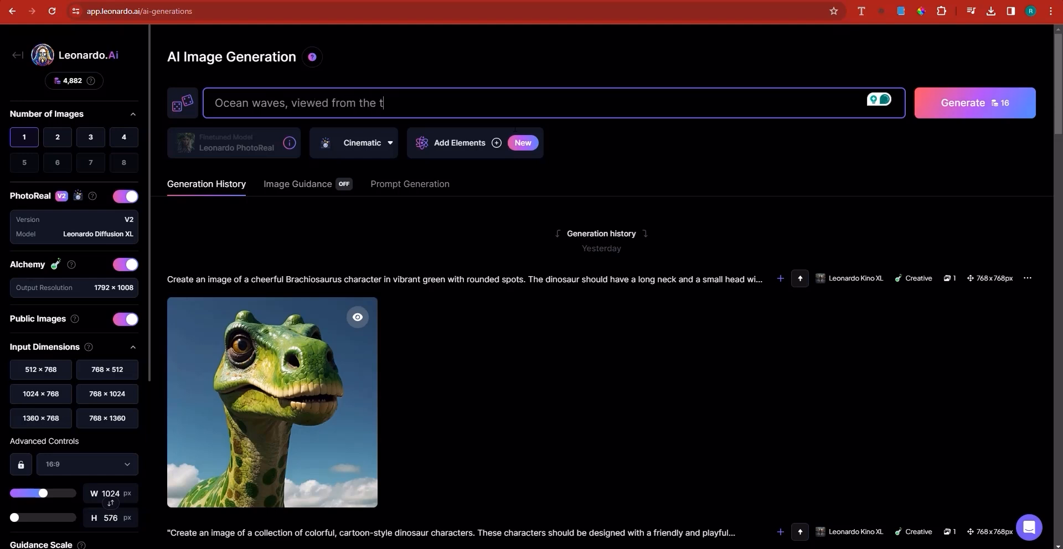
{"action": "type", "text": "top down, realistic, 4k"}
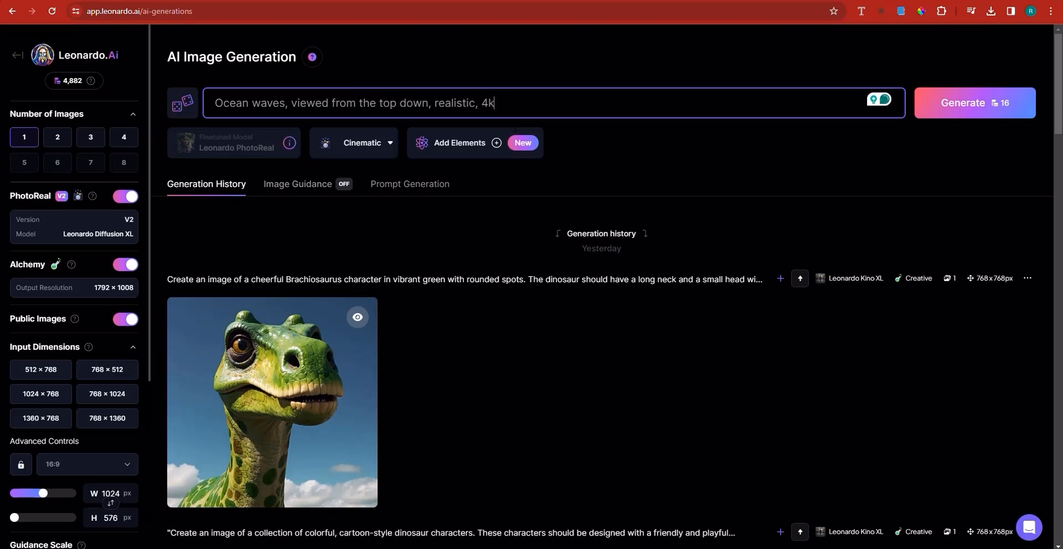
Finish the prompt with ", uhd, photo, real photo, high quality, high resolution"
{"action": "type", "text": ", uhd, photo, real "}
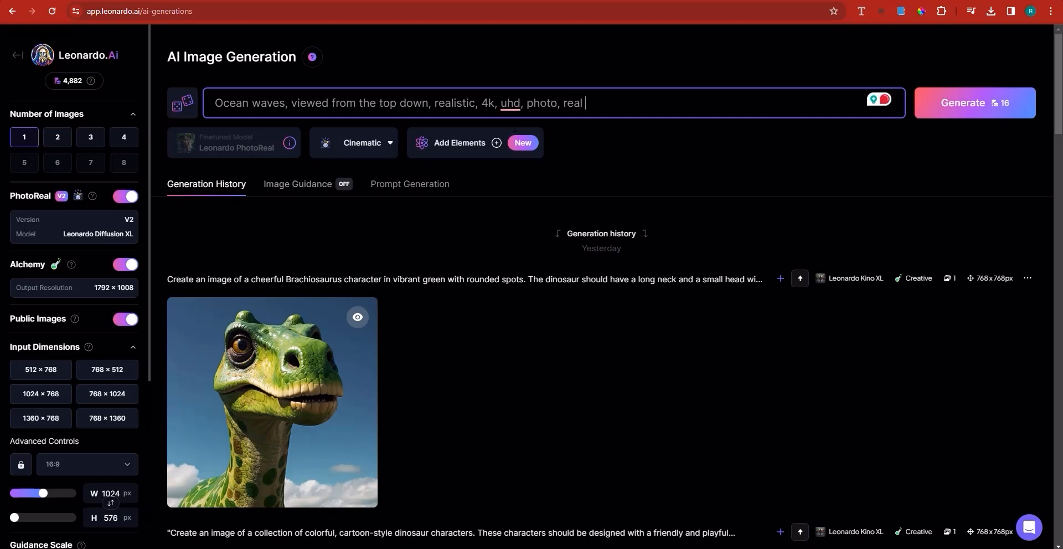
{"action": "type", "text": "photo"}
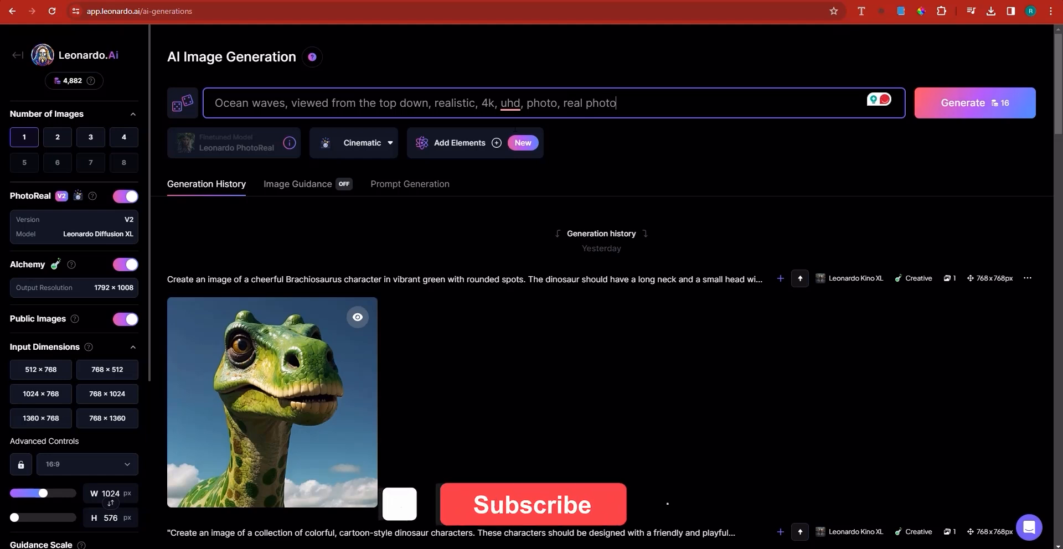
{"action": "type", "text": ", high"}
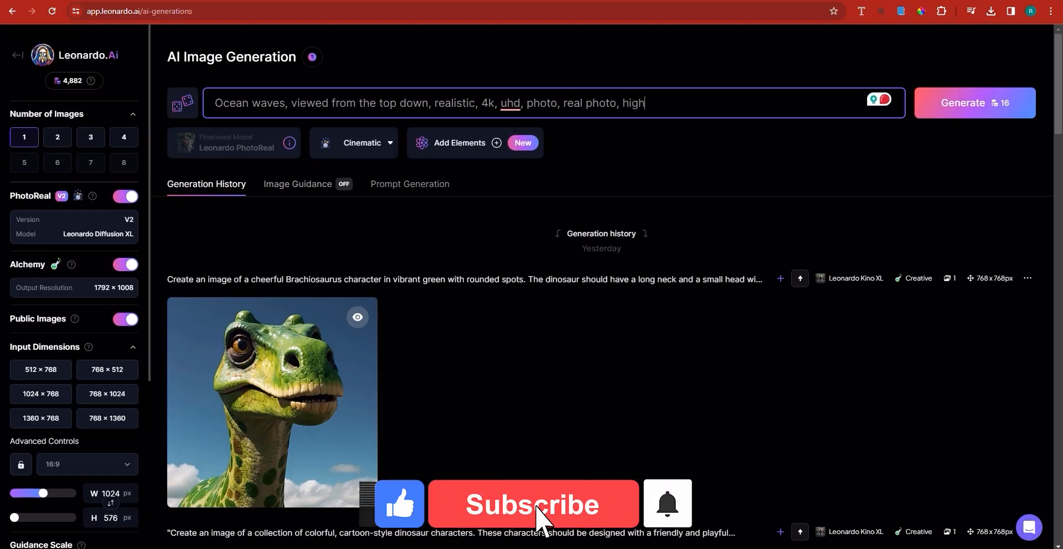
{"action": "type", "text": " quality, high"}
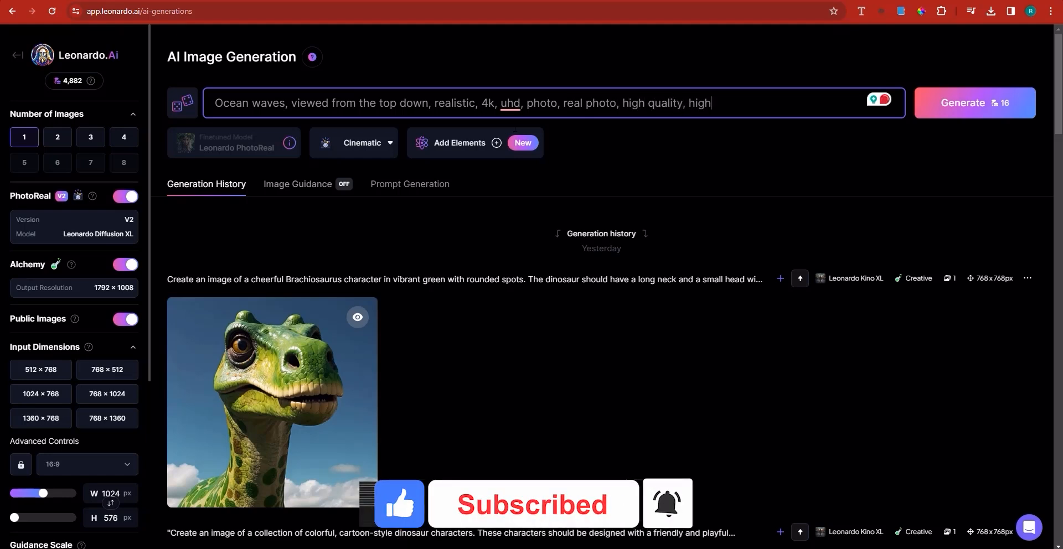
{"action": "type", "text": " resolution"}
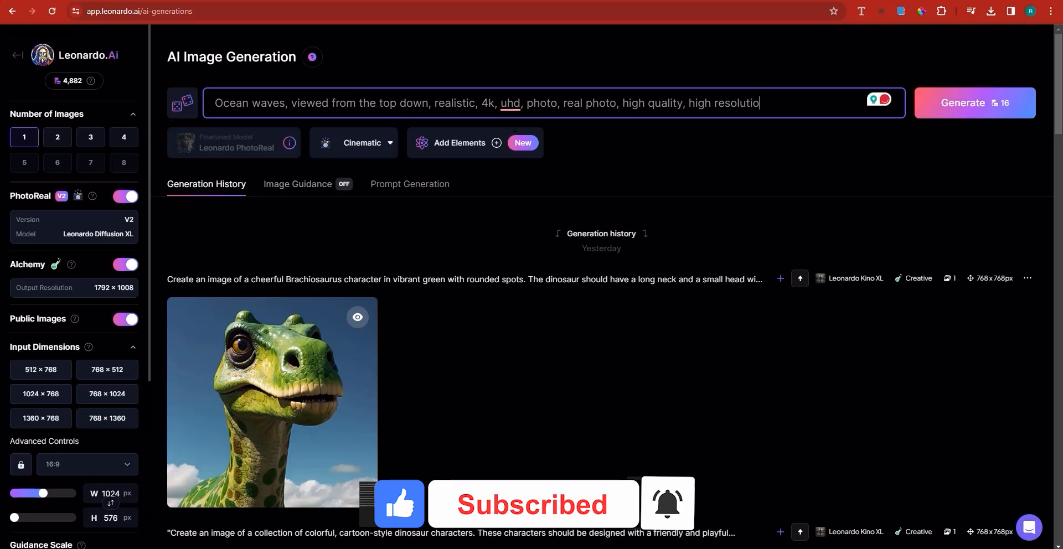
Set the PhotoReal style to Stock Photo and generate the image
{"action": "left_click", "coordinate": [372, 153]}
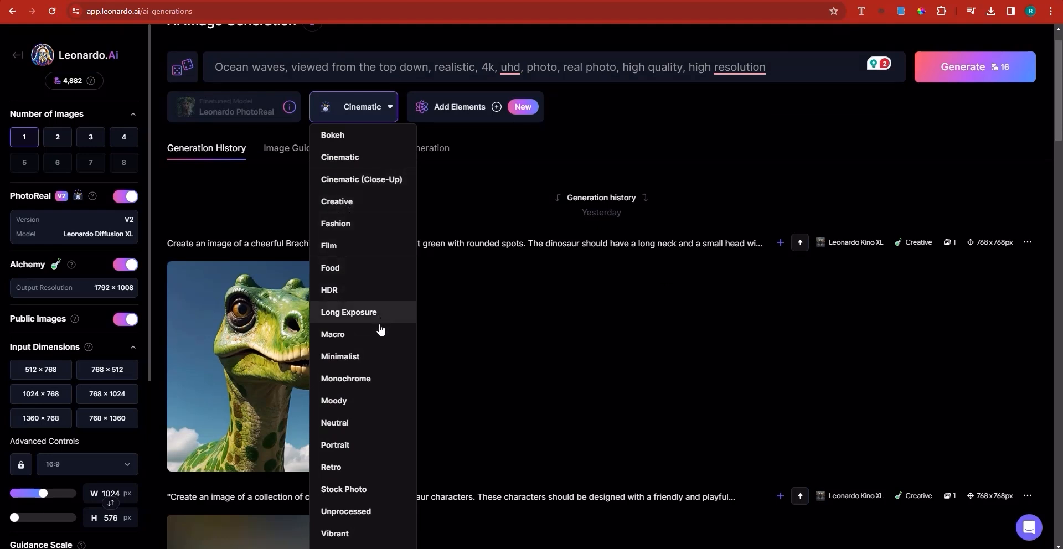
{"action": "scroll", "coordinate": [356, 380], "scroll_direction": "down", "scroll_amount": 1}
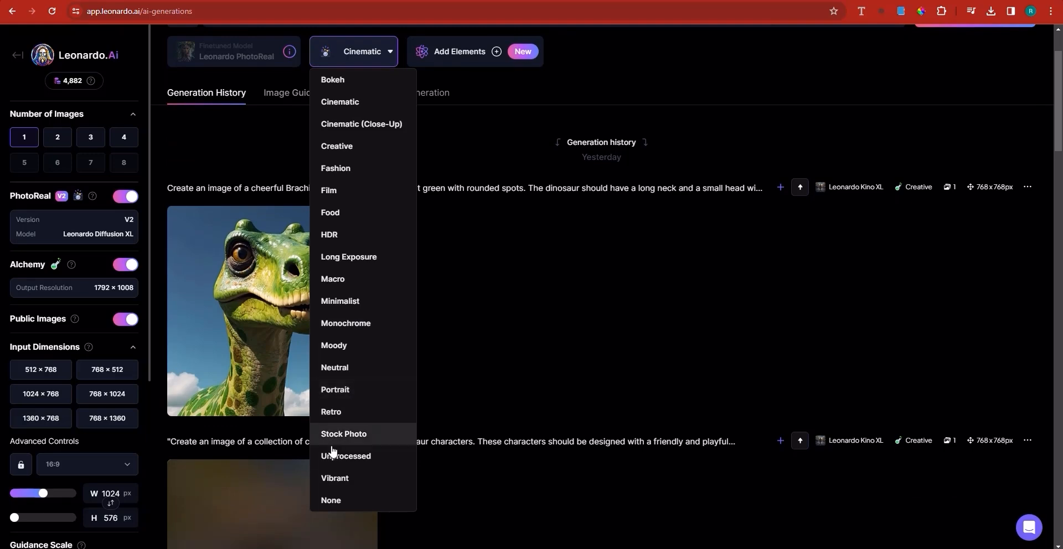
{"action": "left_click", "coordinate": [343, 434]}
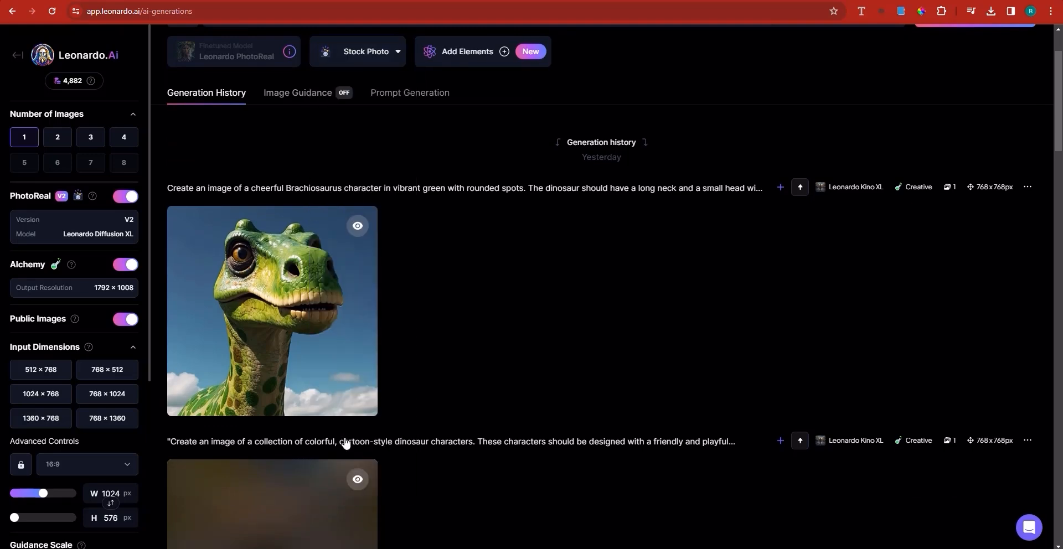
{"action": "scroll", "coordinate": [397, 290], "scroll_direction": "up", "scroll_amount": 2}
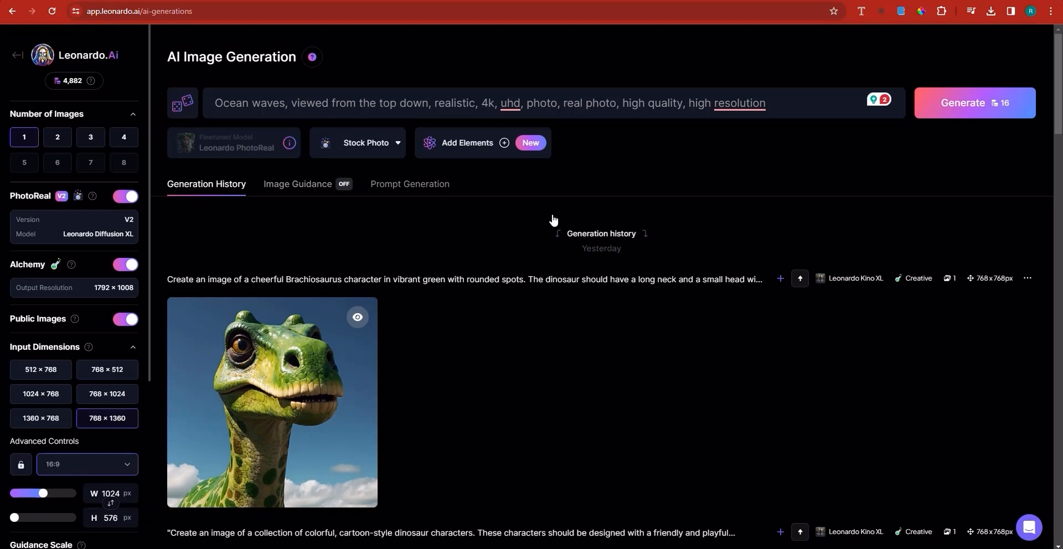
{"action": "left_click", "coordinate": [968, 116]}
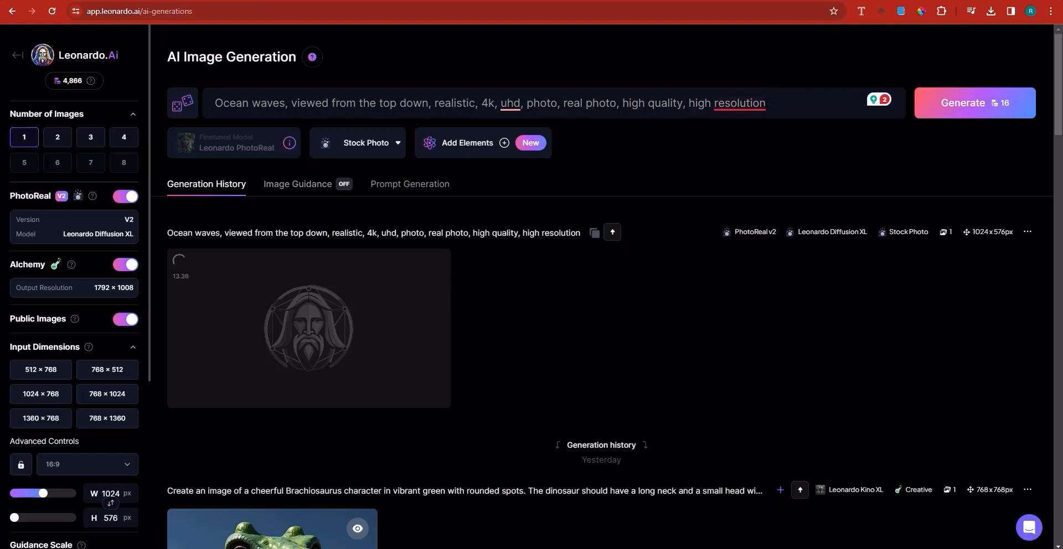
Insert "shore" between "Ocean" and "waves" in the prompt and generate another image
{"action": "mouse_move", "coordinate": [764, 99]}
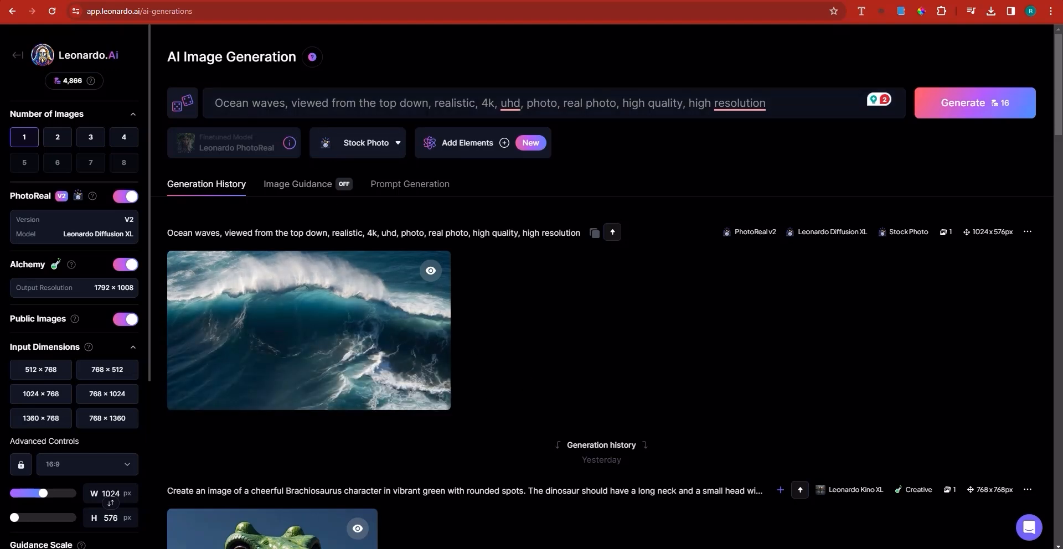
{"action": "left_click", "coordinate": [288, 103]}
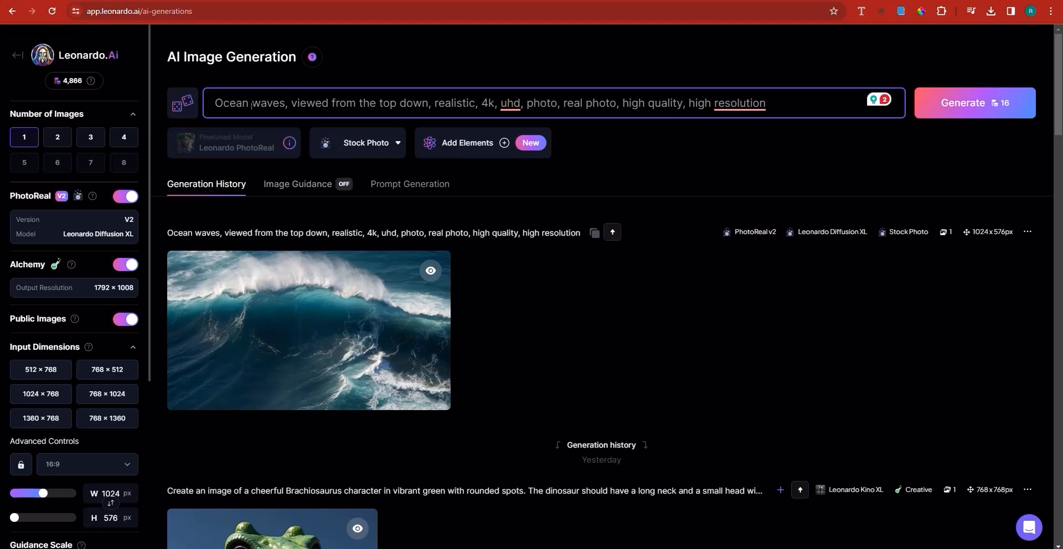
{"action": "type", "text": "shore"}
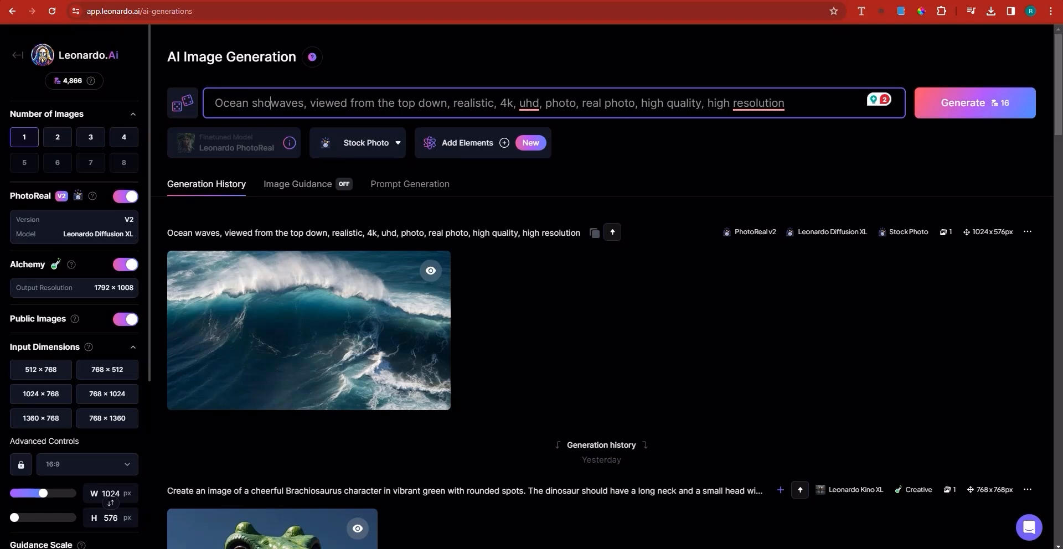
{"action": "left_click", "coordinate": [947, 111]}
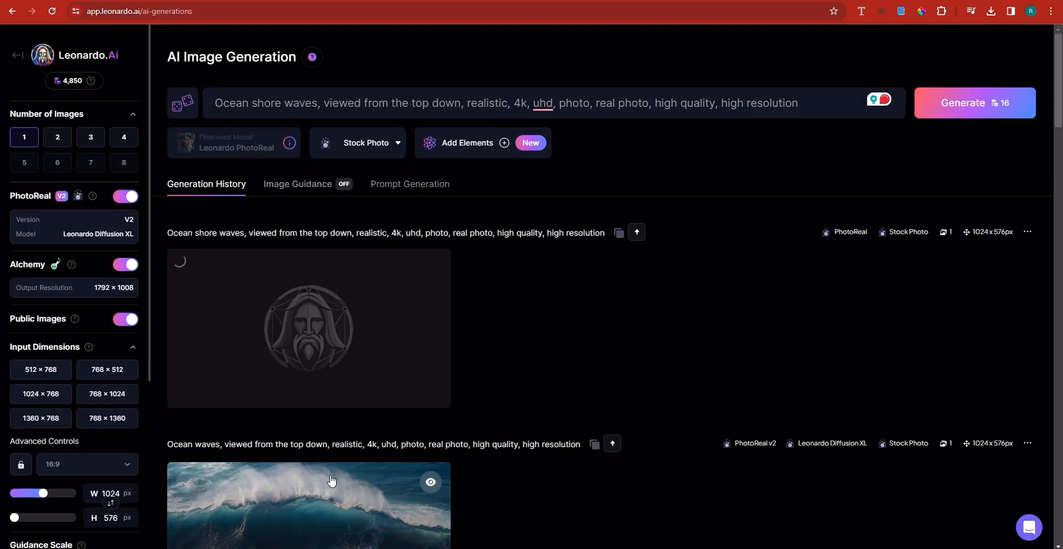
View the first ocean waves image enlarged, and close the preview
{"action": "scroll", "coordinate": [556, 412], "scroll_direction": "down", "scroll_amount": 4}
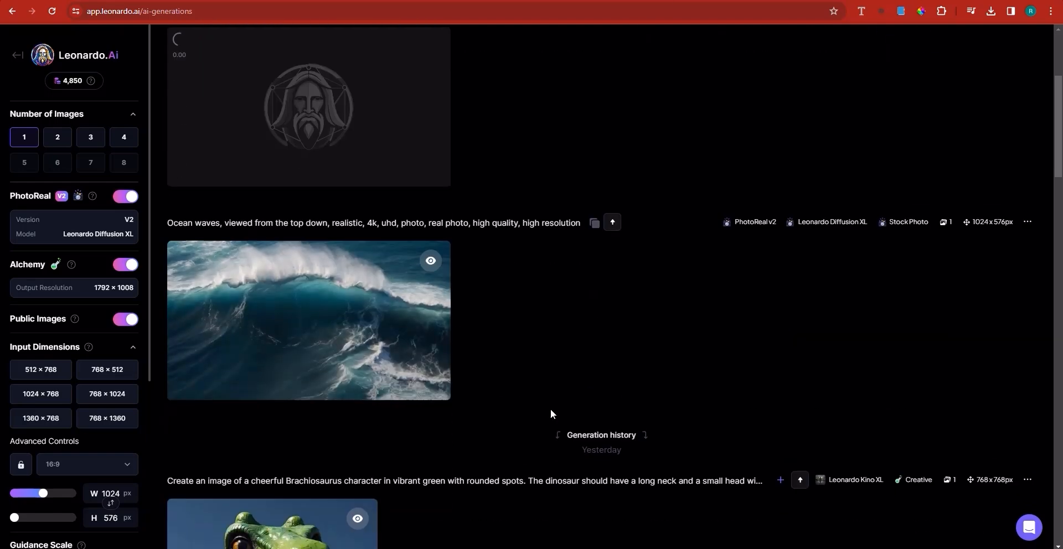
{"action": "mouse_move", "coordinate": [372, 332]}
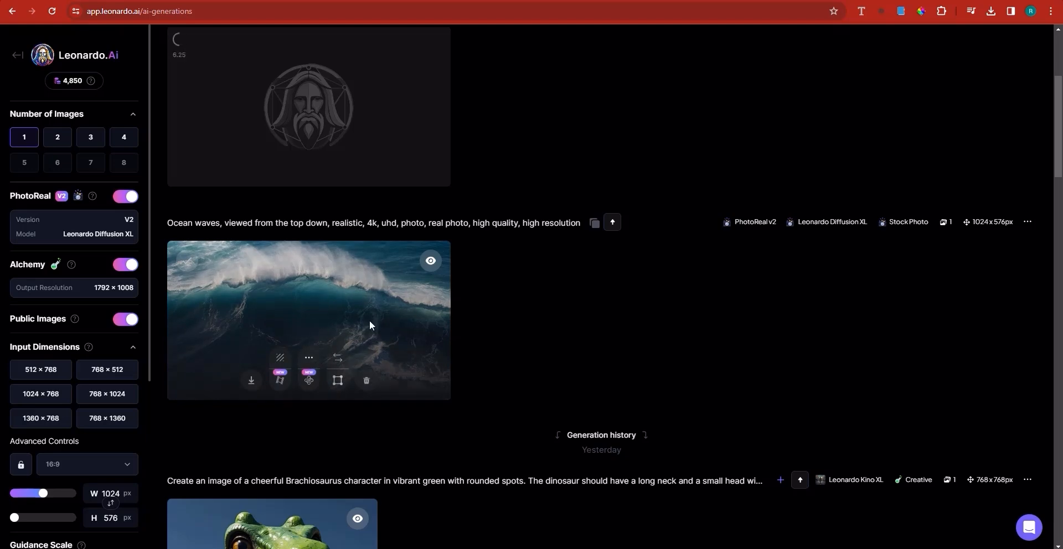
{"action": "left_click", "coordinate": [278, 344]}
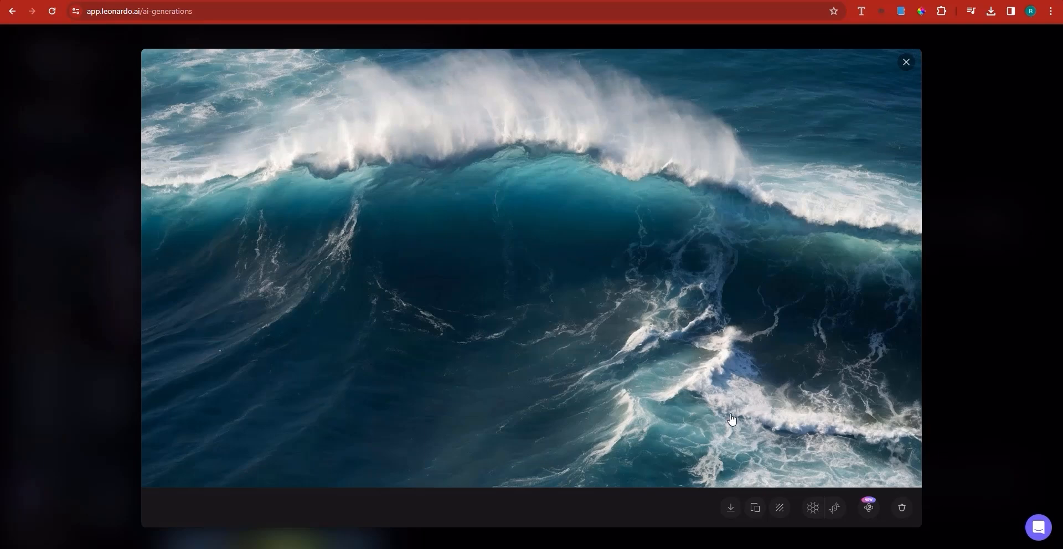
{"action": "key", "text": "Escape"}
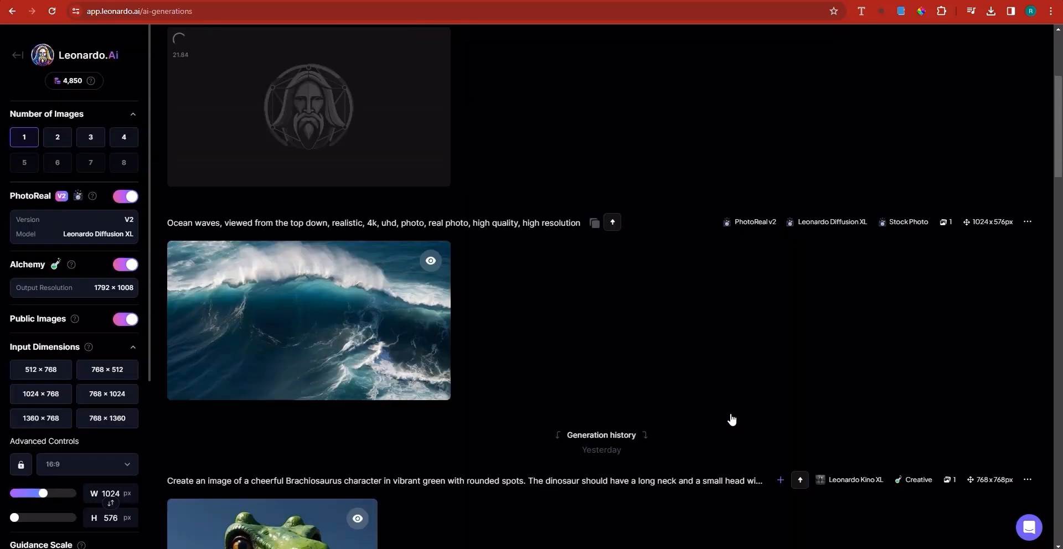
View the new ocean shore waves image enlarged, and close the preview
{"action": "scroll", "coordinate": [737, 412], "scroll_direction": "up", "scroll_amount": 3}
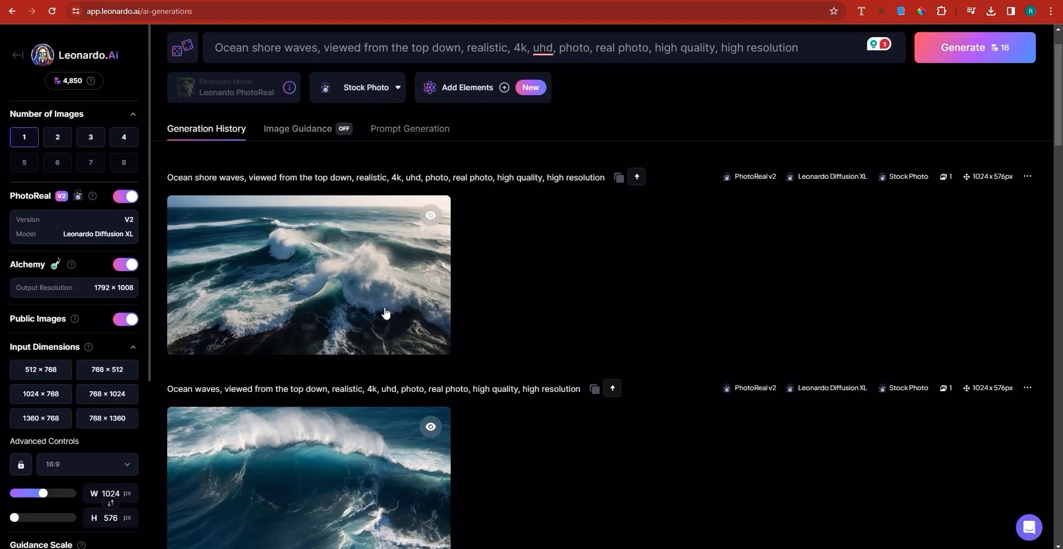
{"action": "left_click", "coordinate": [308, 274]}
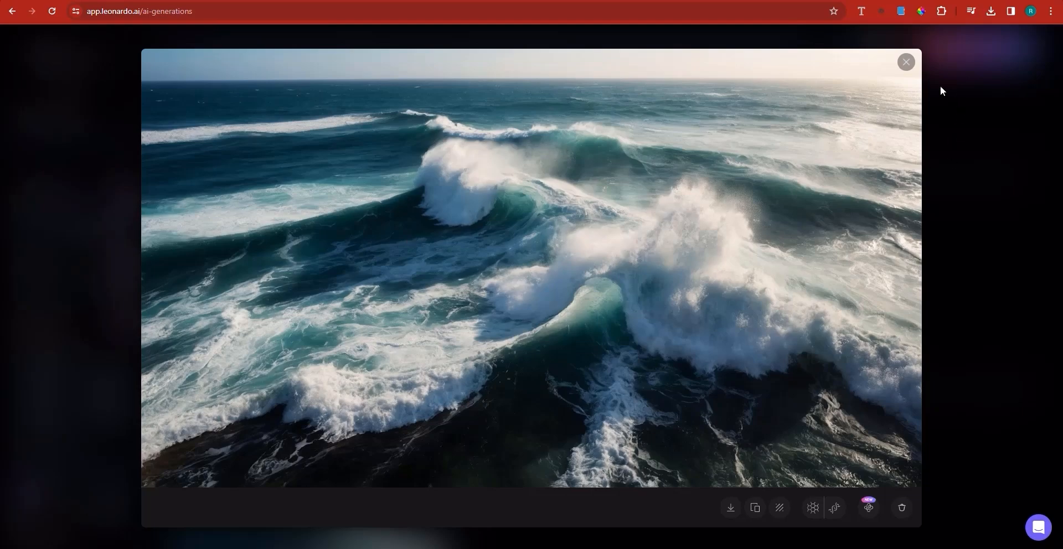
{"action": "left_click", "coordinate": [903, 63]}
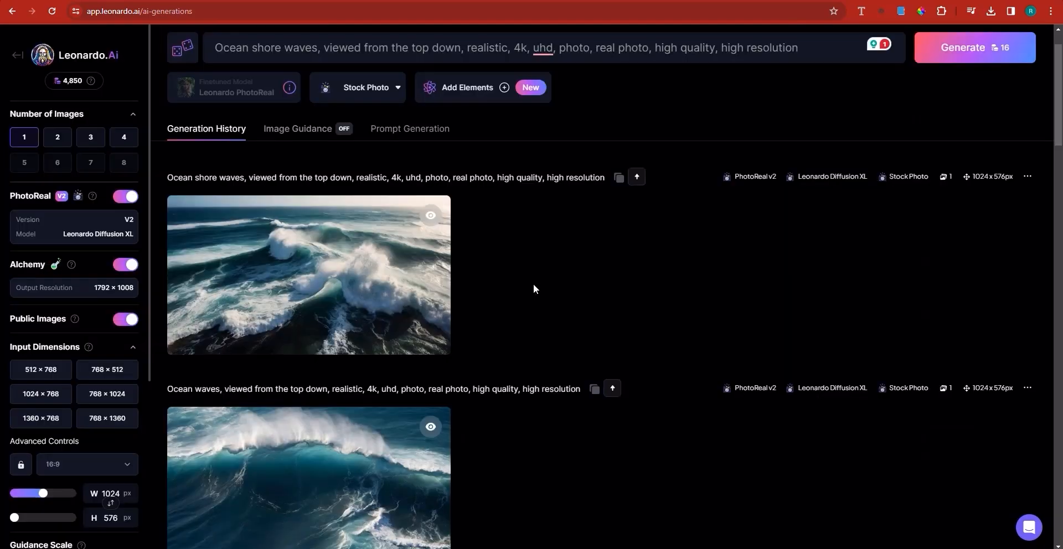
Open the ocean shore waves image in the canvas editor
{"action": "mouse_move", "coordinate": [265, 338]}
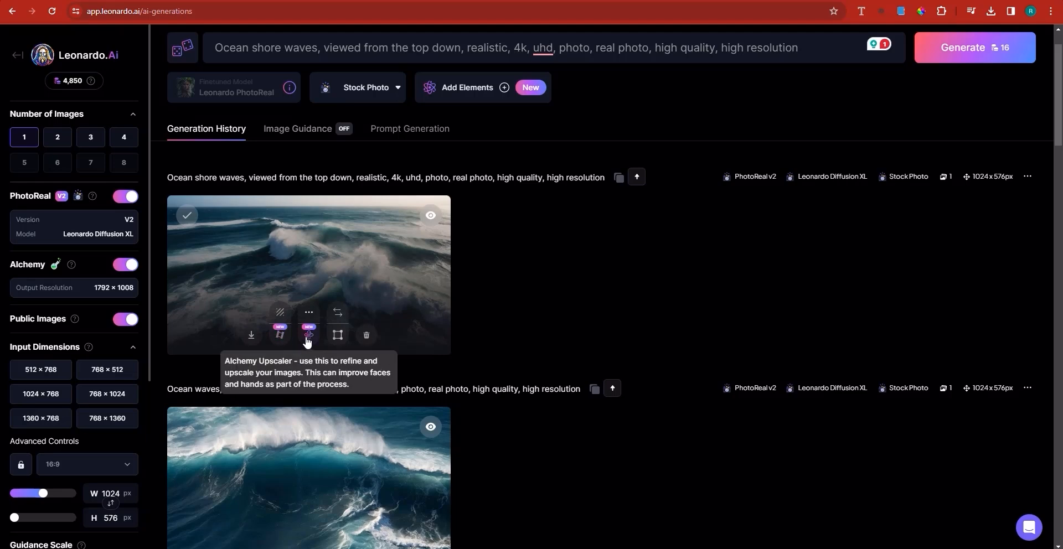
{"action": "left_click", "coordinate": [338, 342]}
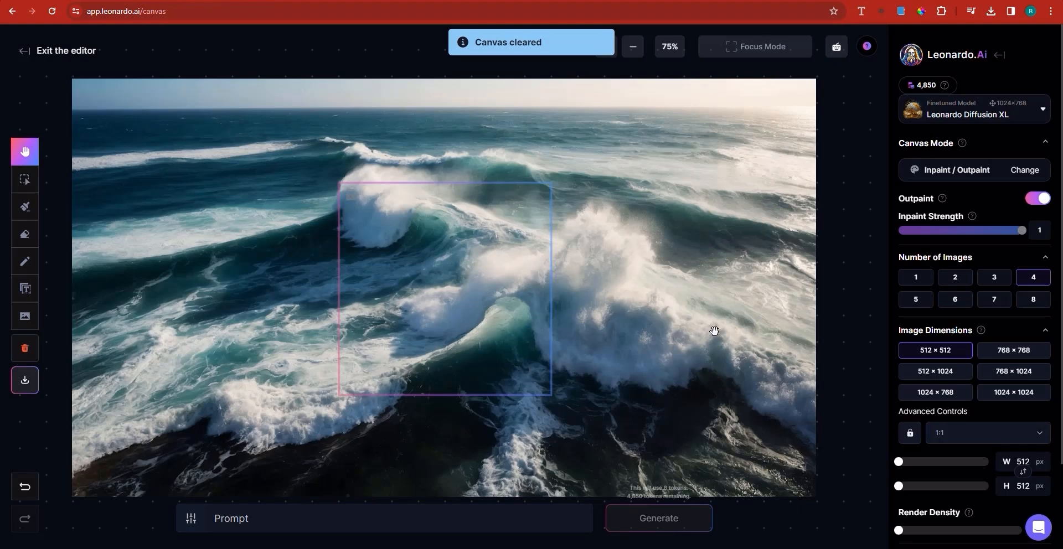
Select the wave image on the canvas and shift it slightly to the right relative to the generation frame
{"action": "left_click_drag", "start_coordinate": [471, 297], "coordinate": [481, 266]}
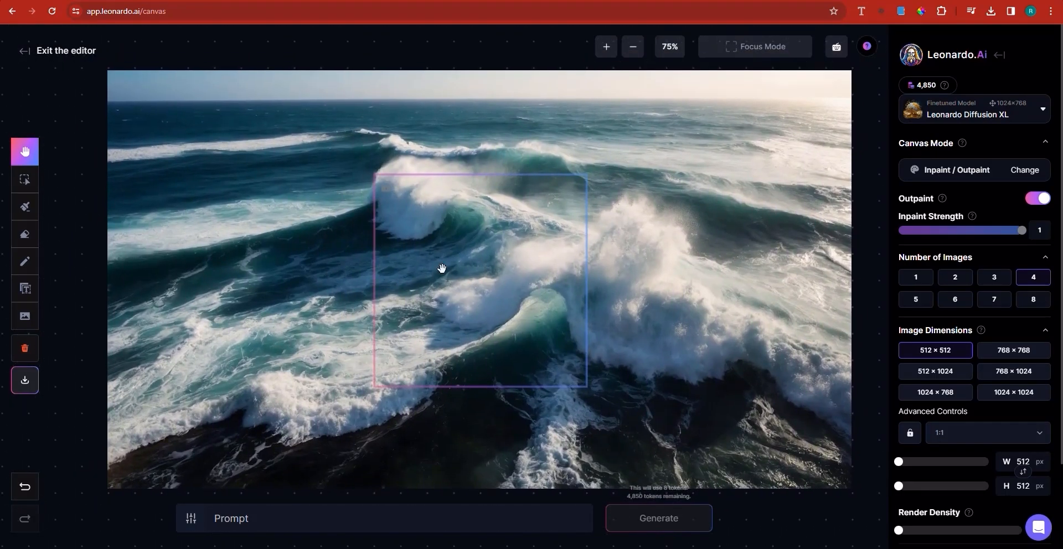
{"action": "left_click", "coordinate": [21, 183]}
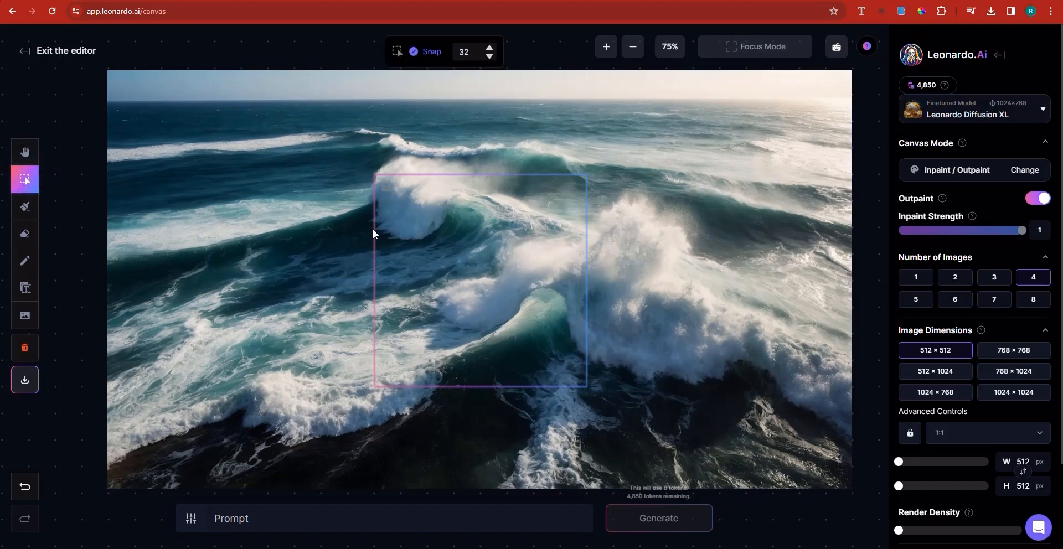
{"action": "left_click_drag", "start_coordinate": [395, 266], "coordinate": [384, 264]}
{"action": "left_click_drag", "start_coordinate": [275, 252], "coordinate": [308, 249]}
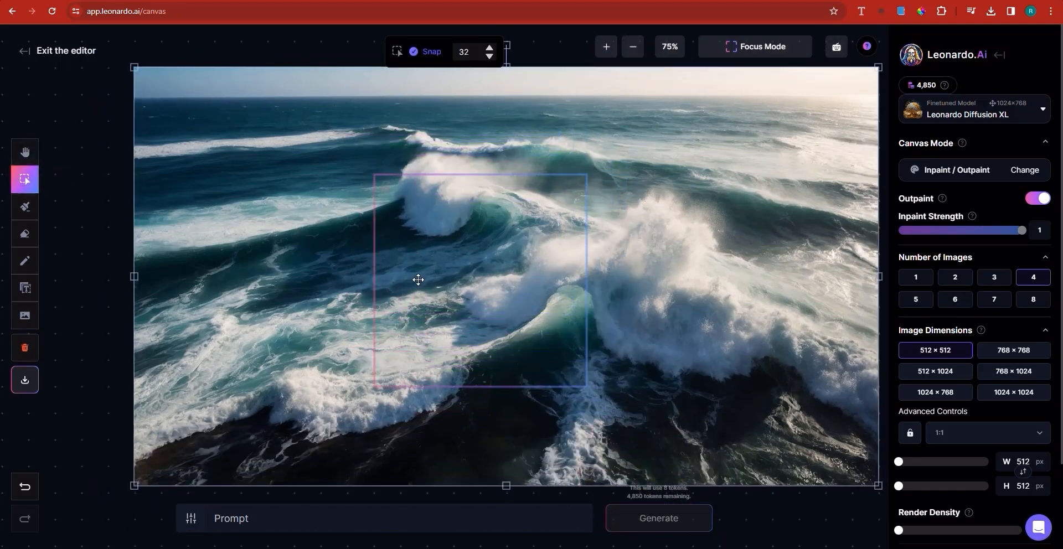
Resize the generation frame to 1120 px wide and 936 px high
{"action": "left_click", "coordinate": [25, 152]}
{"action": "left_click_drag", "start_coordinate": [402, 229], "coordinate": [394, 203]}
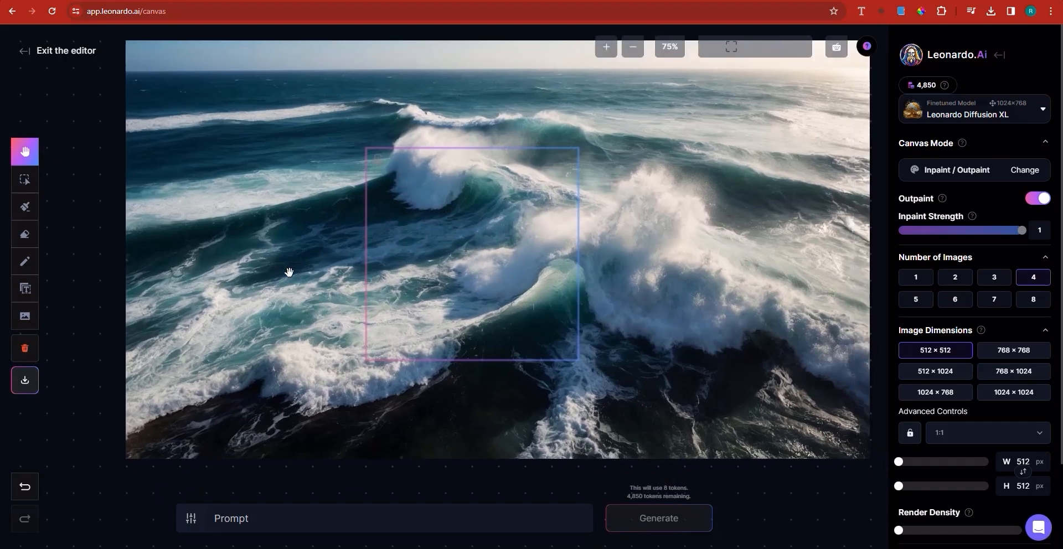
{"action": "scroll", "coordinate": [979, 379], "scroll_direction": "down", "scroll_amount": 2}
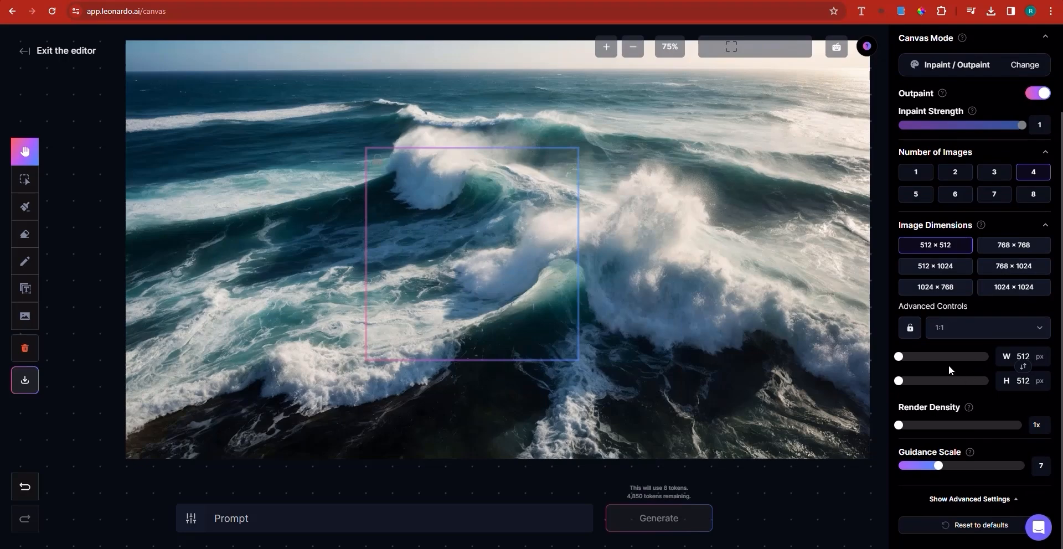
{"action": "left_click_drag", "start_coordinate": [898, 358], "coordinate": [931, 357]}
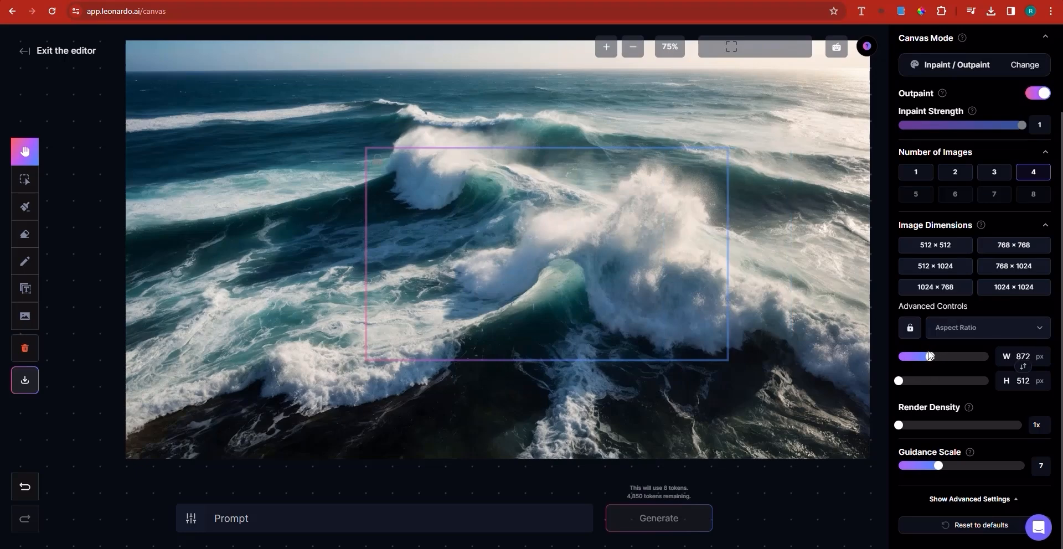
{"action": "left_click", "coordinate": [950, 357]}
{"action": "left_click", "coordinate": [935, 384]}
{"action": "left_click_drag", "start_coordinate": [677, 360], "coordinate": [636, 313]}
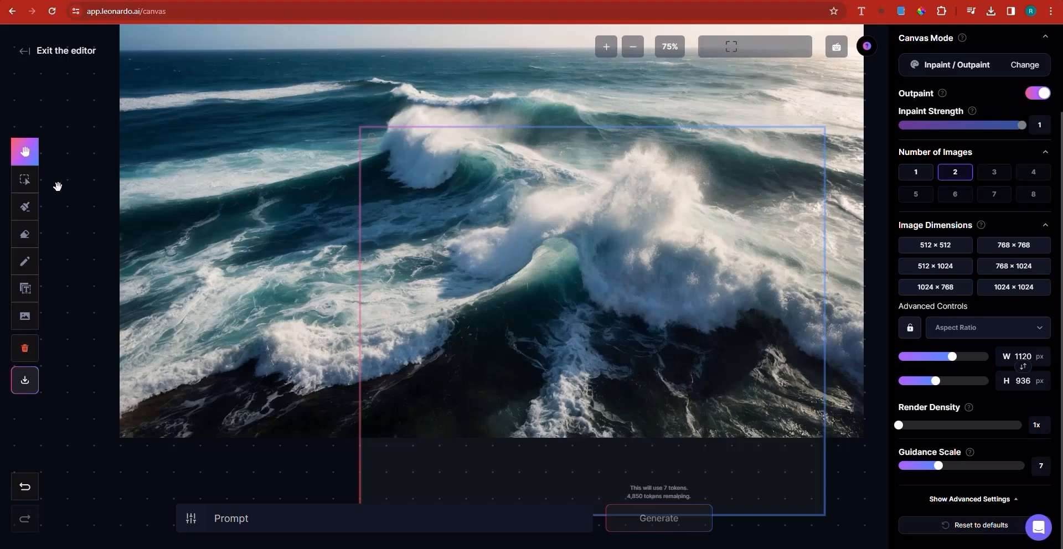
Move the generation frame over the wave image so it lines up with the image's left and lower edges
{"action": "left_click", "coordinate": [24, 178]}
{"action": "left_click_drag", "start_coordinate": [604, 299], "coordinate": [356, 221]}
{"action": "scroll", "coordinate": [356, 221], "scroll_direction": "up", "scroll_amount": 1}
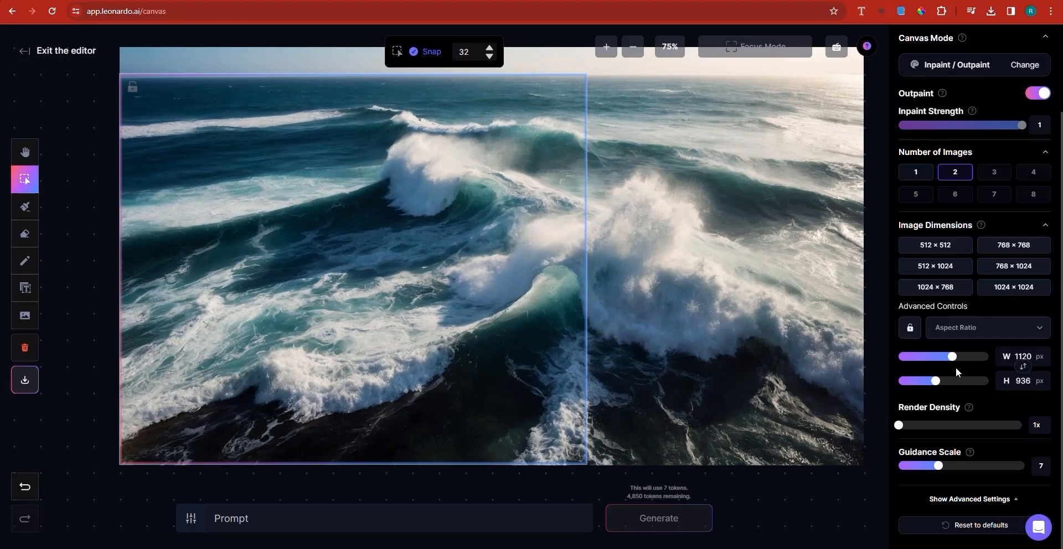
Set the generation frame's aspect ratio to 16:9 and move the frame to the middle of the wave image
{"action": "double_click", "coordinate": [1022, 381]}
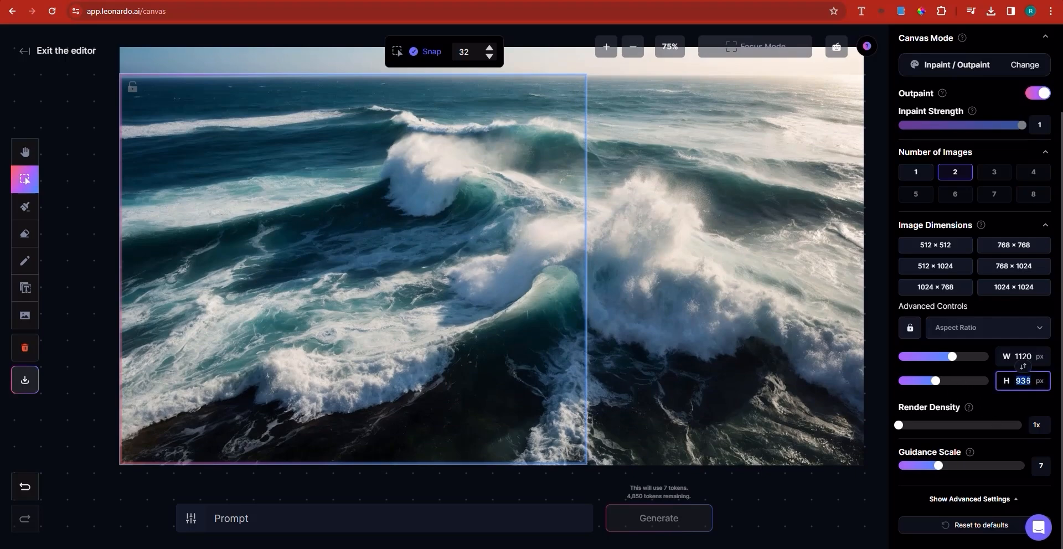
{"action": "left_click", "coordinate": [1010, 339]}
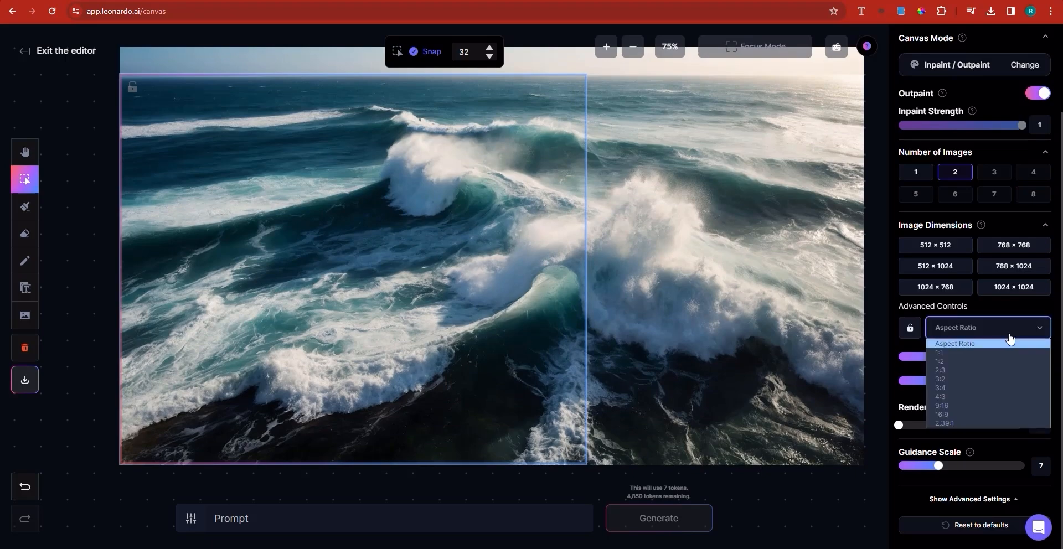
{"action": "left_click", "coordinate": [944, 414]}
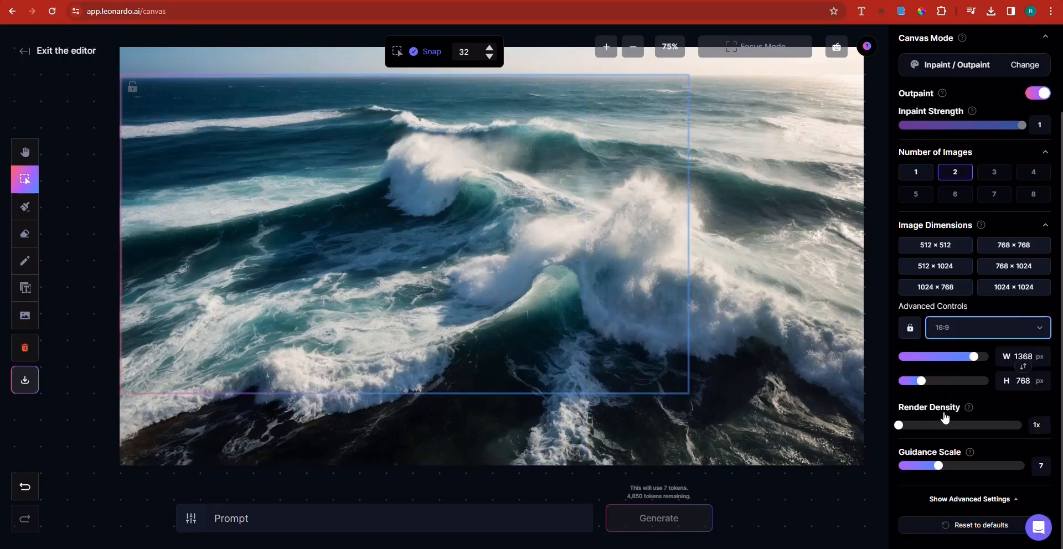
{"action": "left_click_drag", "start_coordinate": [412, 305], "coordinate": [479, 331]}
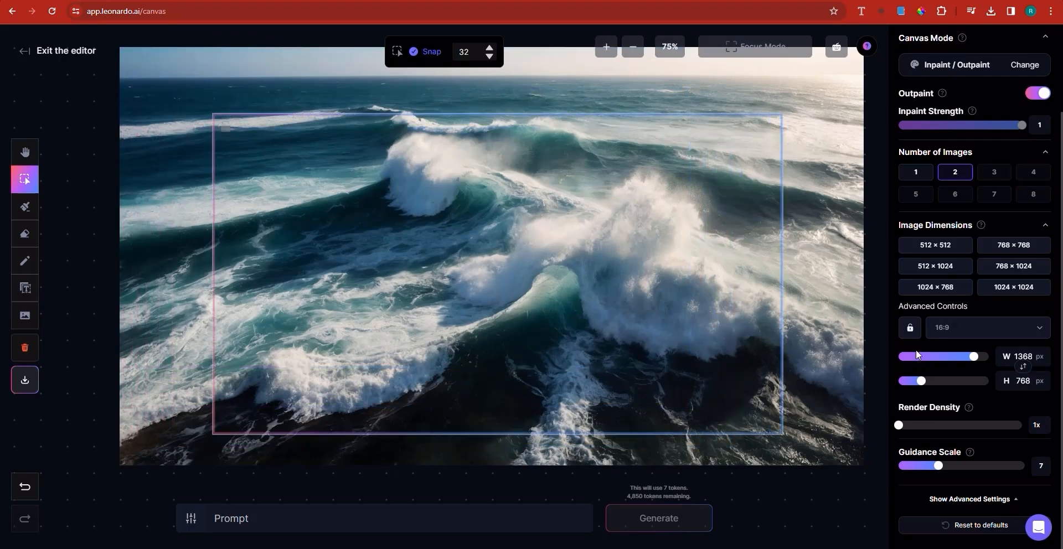
Increase the generation frame's height to 1024 px and align the frame with the wave image's upper-left corner
{"action": "mouse_move", "coordinate": [927, 387]}
{"action": "left_mouse_down"}
{"action": "mouse_move", "coordinate": [914, 386]}
{"action": "mouse_move", "coordinate": [934, 385]}
{"action": "left_mouse_up"}
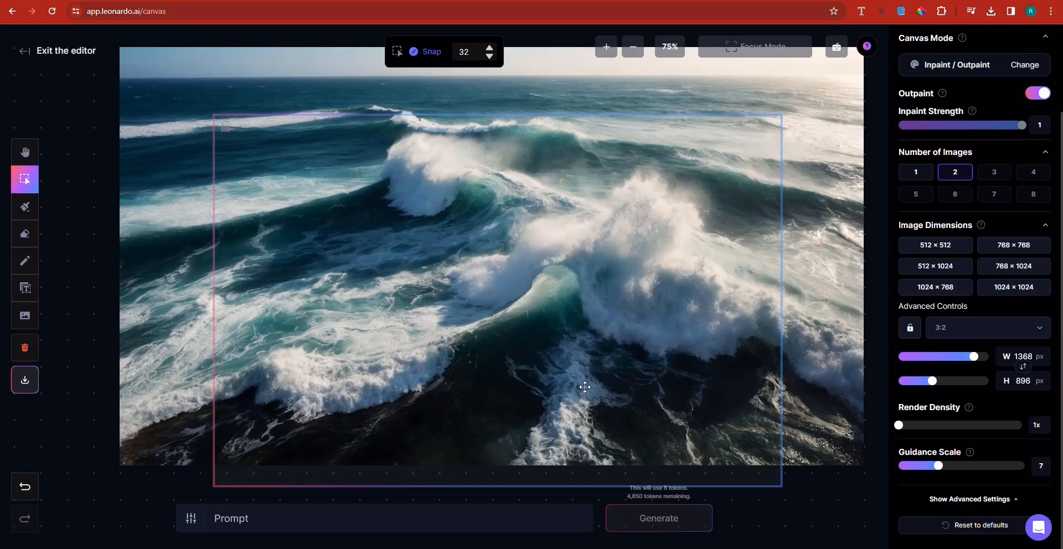
{"action": "left_click_drag", "start_coordinate": [582, 386], "coordinate": [491, 320]}
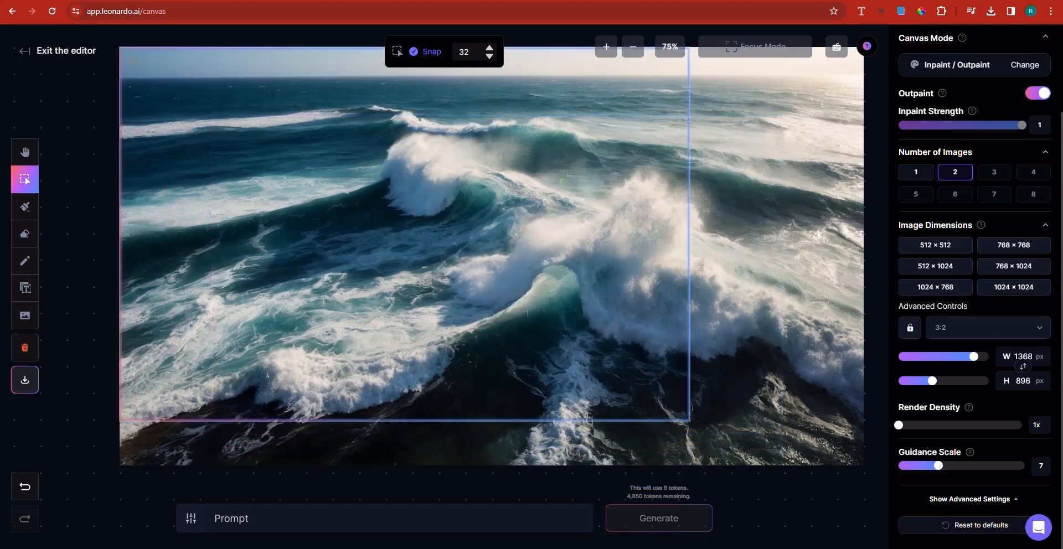
{"action": "left_click_drag", "start_coordinate": [932, 387], "coordinate": [945, 390]}
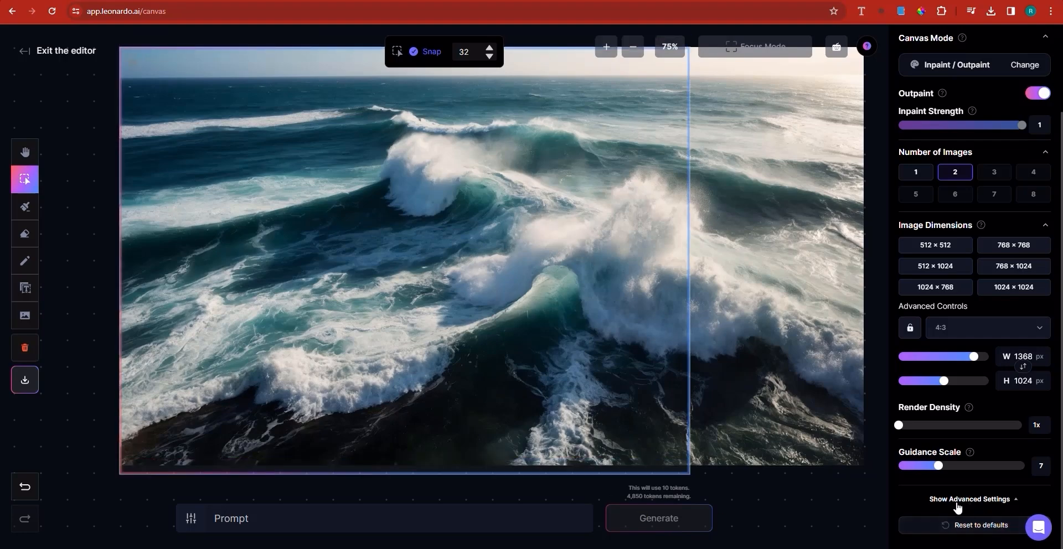
{"action": "scroll", "coordinate": [620, 349], "scroll_direction": "down", "scroll_amount": 1}
{"action": "scroll", "coordinate": [637, 233], "scroll_direction": "up", "scroll_amount": 2}
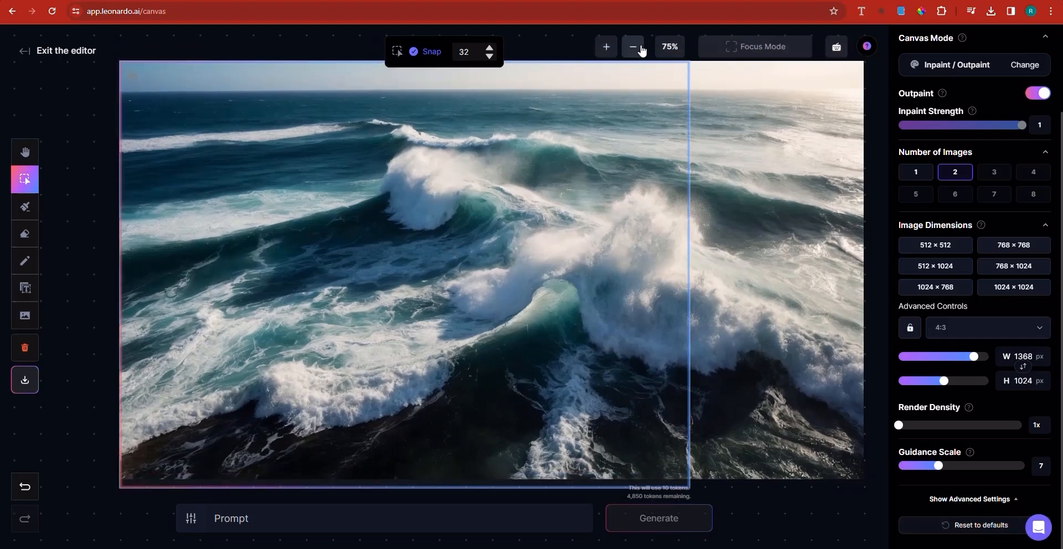
Move the generation frame so it extends past the image's right edge, and generate an outpaint with the prompt "sea waves"
{"action": "left_click", "coordinate": [635, 54]}
{"action": "left_click_drag", "start_coordinate": [412, 290], "coordinate": [691, 289]}
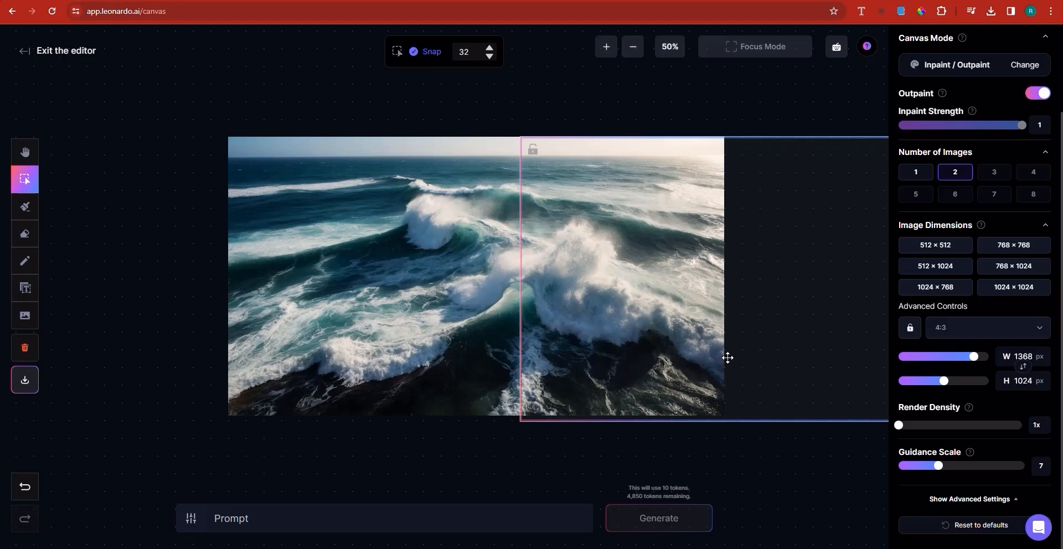
{"action": "left_click", "coordinate": [296, 527]}
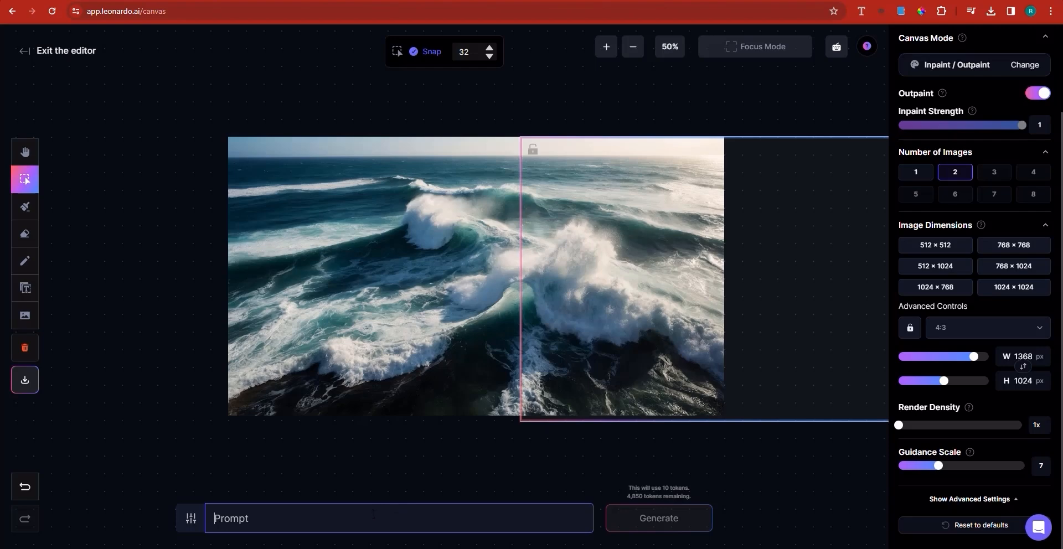
{"action": "type", "text": "sea waves"}
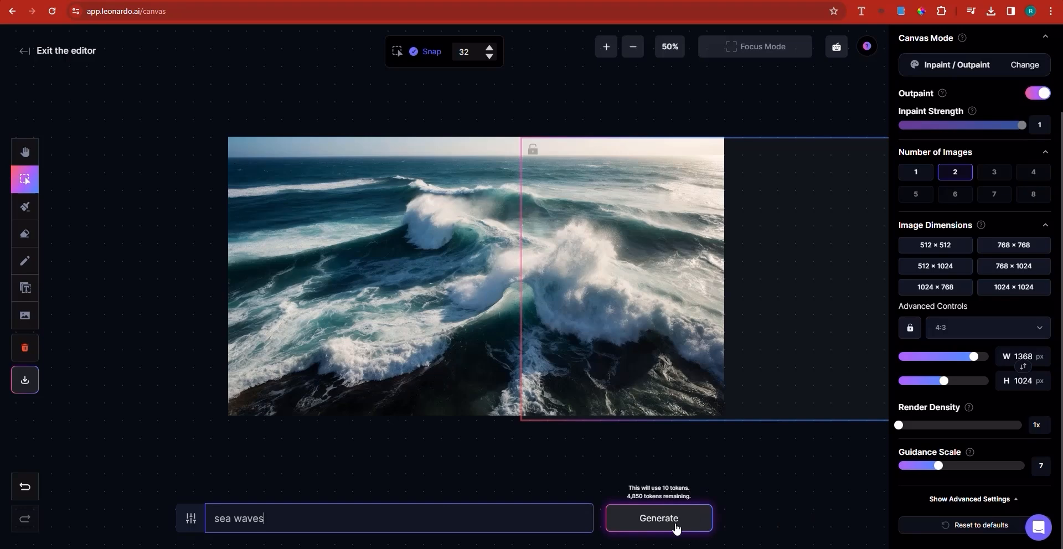
{"action": "left_click", "coordinate": [658, 520]}
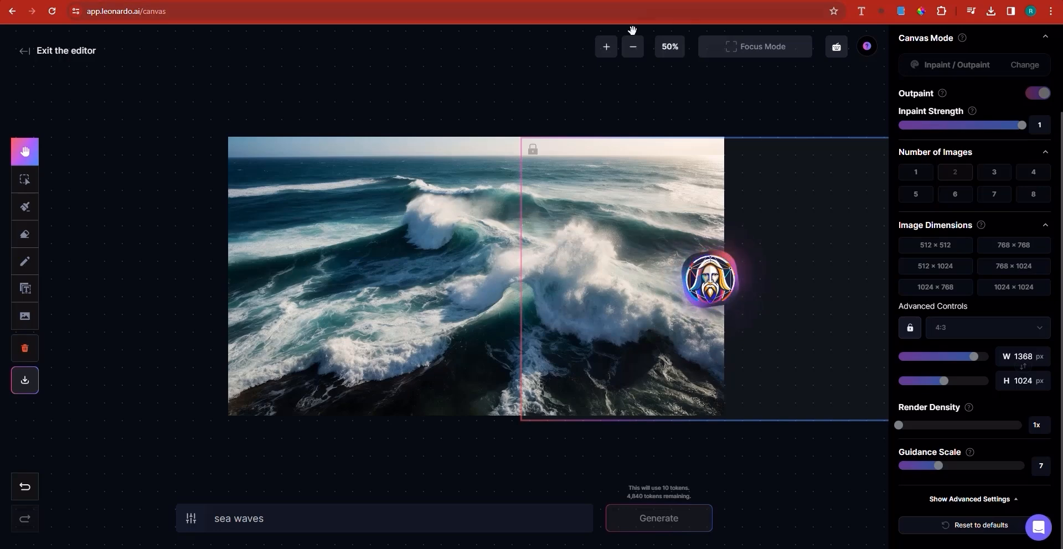
Compare the two outpainted variants for the right side of the image and accept the first one
{"action": "left_click", "coordinate": [634, 47]}
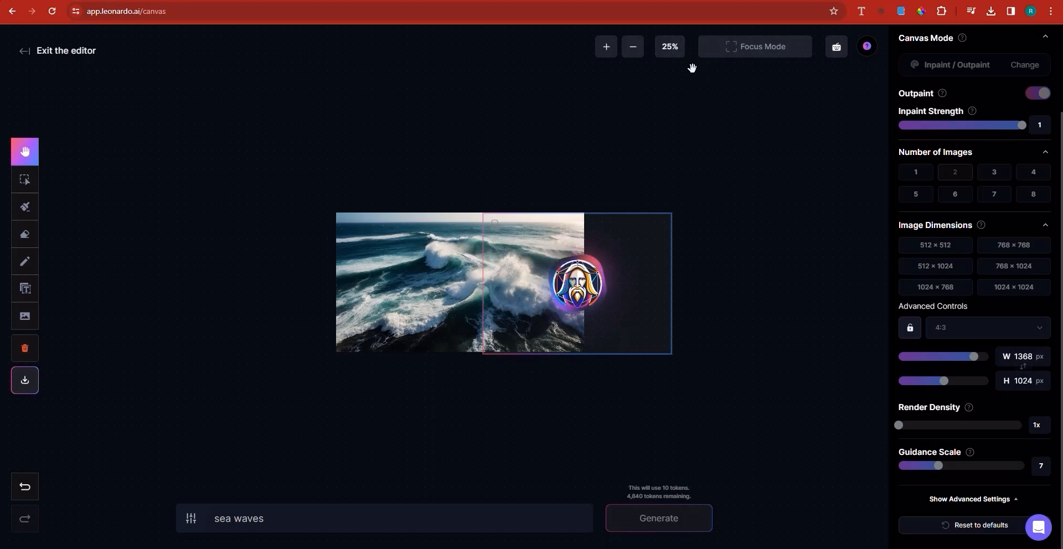
{"action": "scroll", "coordinate": [991, 269], "scroll_direction": "up", "scroll_amount": 2}
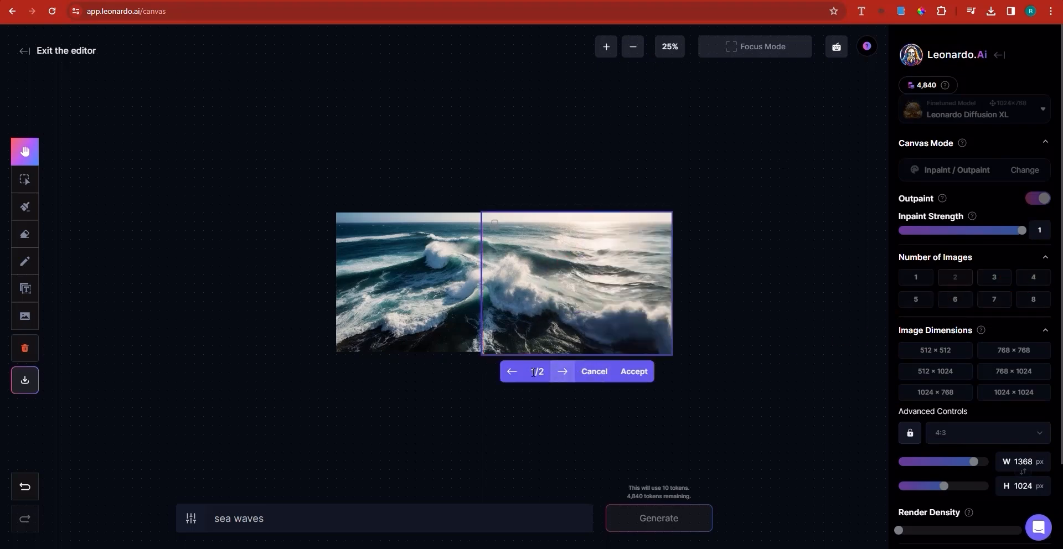
{"action": "left_click", "coordinate": [569, 378]}
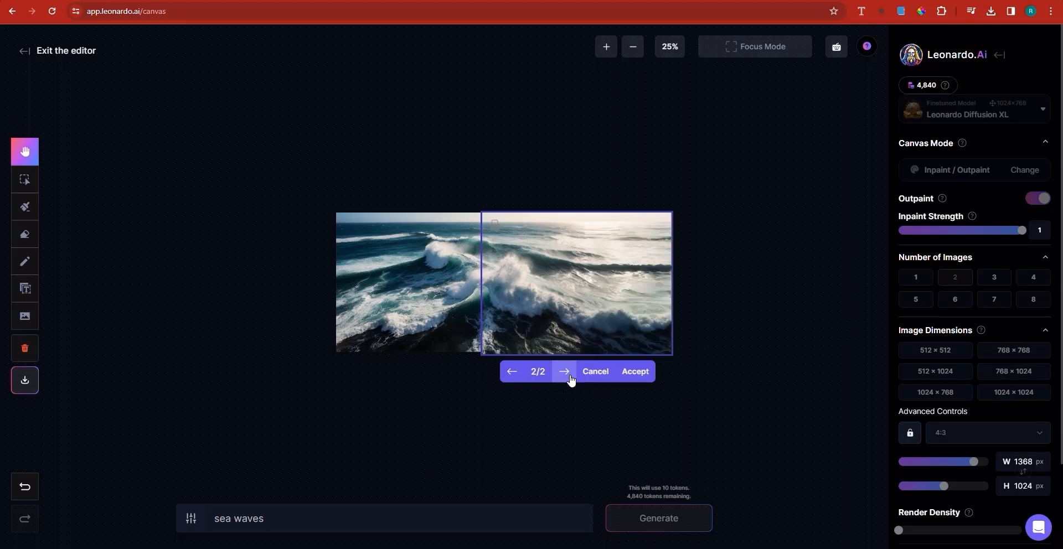
{"action": "left_click", "coordinate": [510, 378]}
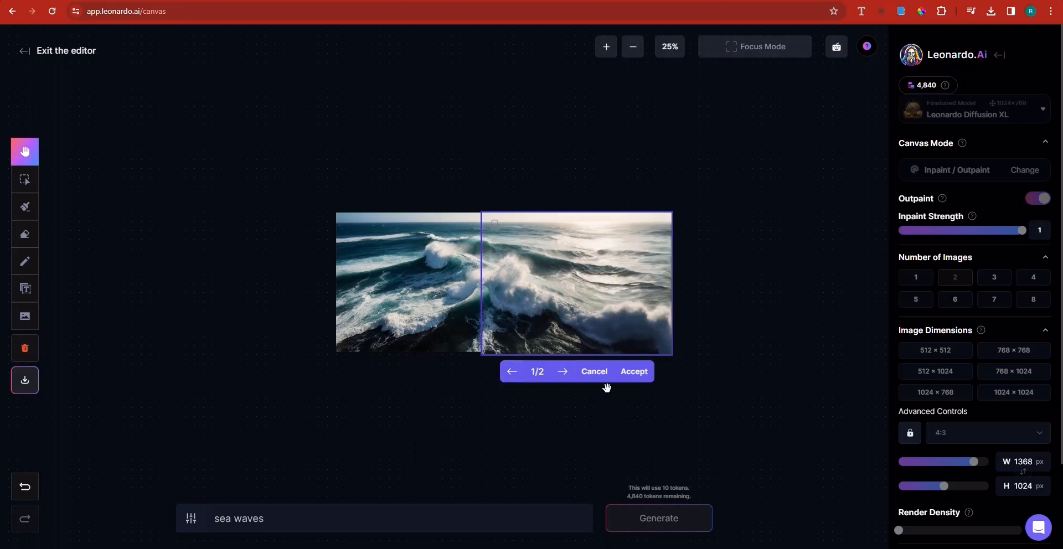
{"action": "left_click", "coordinate": [633, 372]}
Move the generation frame to extend below the image's lower-left part, and generate an outpaint with the prompt "shore sea waves"
{"action": "left_click_drag", "start_coordinate": [535, 314], "coordinate": [390, 350]}
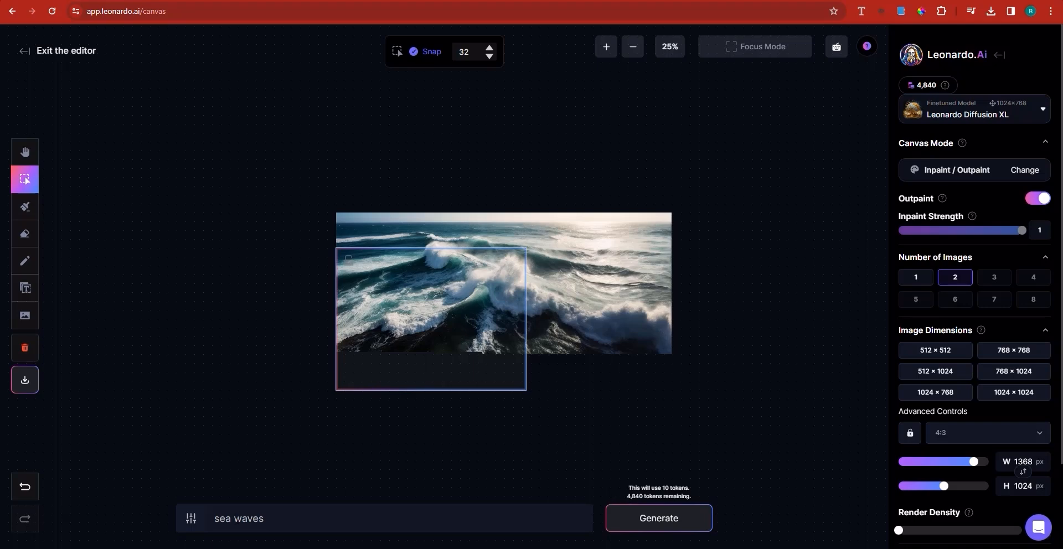
{"action": "left_click", "coordinate": [244, 530]}
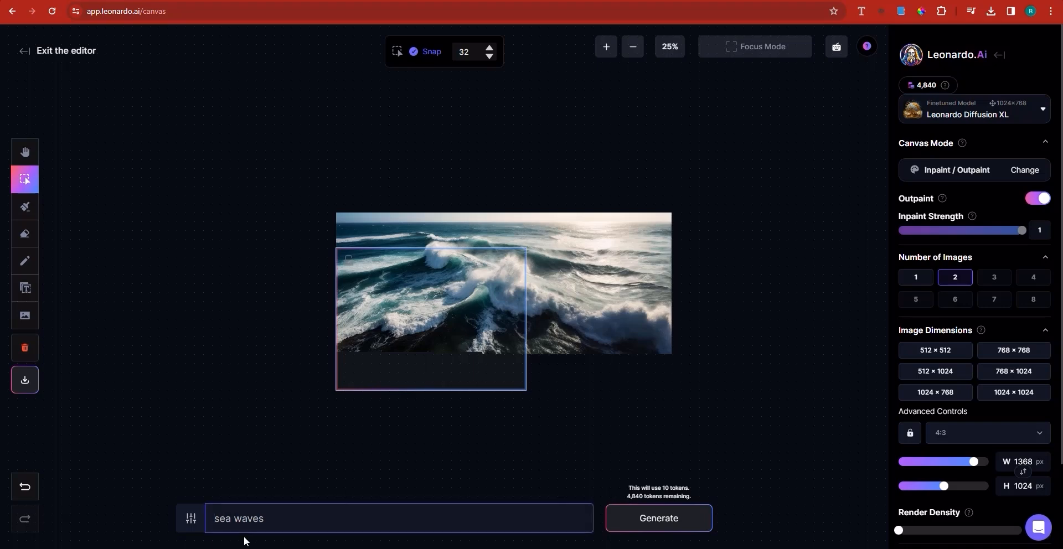
{"action": "type", "text": "shore"}
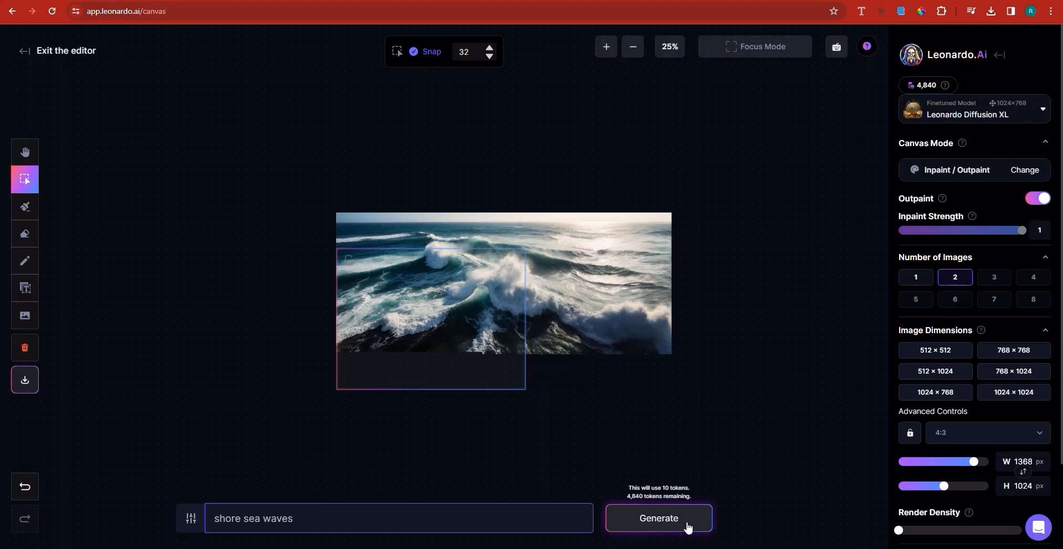
{"action": "left_click", "coordinate": [713, 523]}
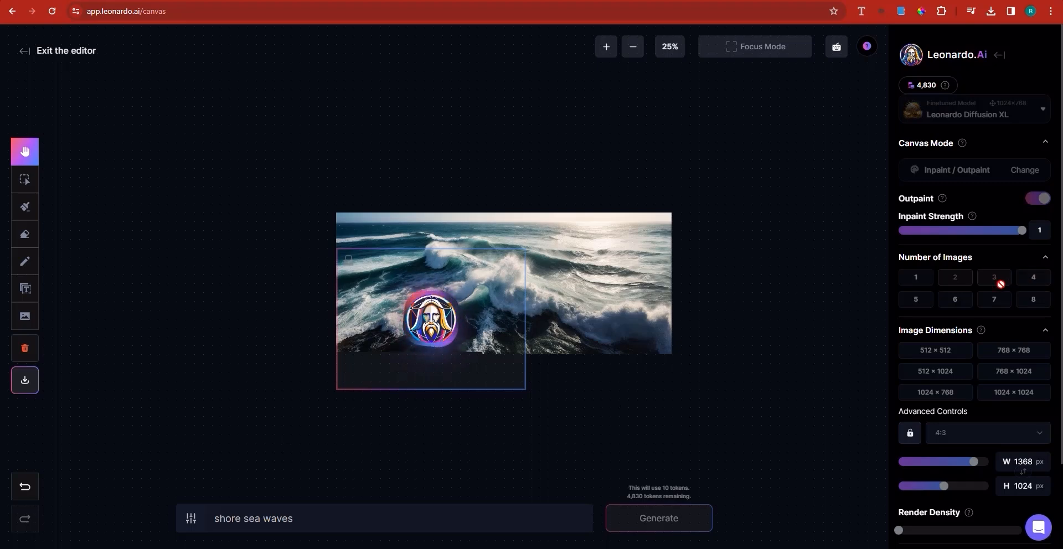
Inspect both outpainted variants for the lower-left area up close and accept the first one
{"action": "left_click", "coordinate": [606, 47]}
{"action": "left_click", "coordinate": [606, 47]}
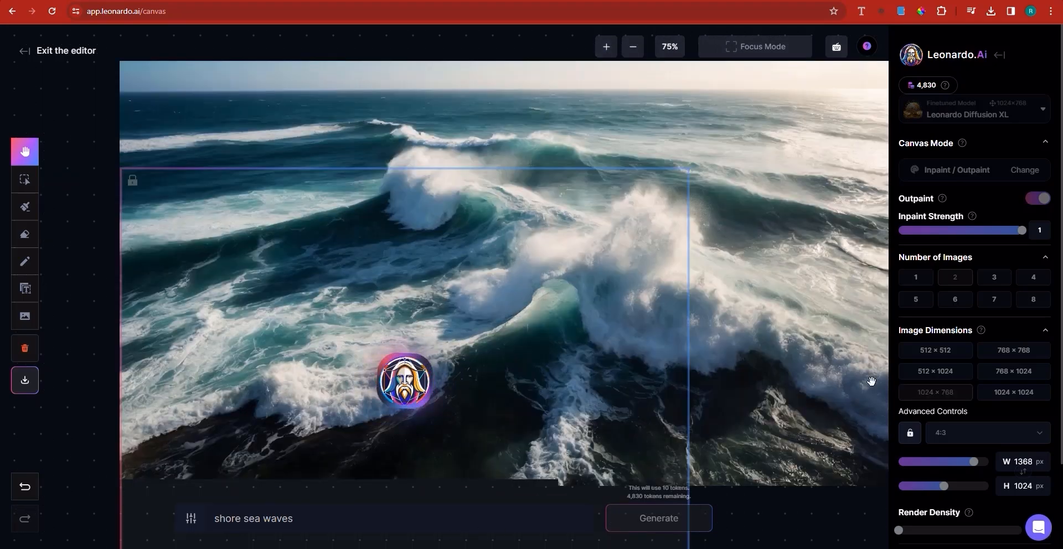
{"action": "left_click_drag", "start_coordinate": [866, 381], "coordinate": [766, 330]}
{"action": "left_click_drag", "start_coordinate": [662, 349], "coordinate": [708, 331]}
{"action": "scroll", "coordinate": [709, 331], "scroll_direction": "down", "scroll_amount": 1}
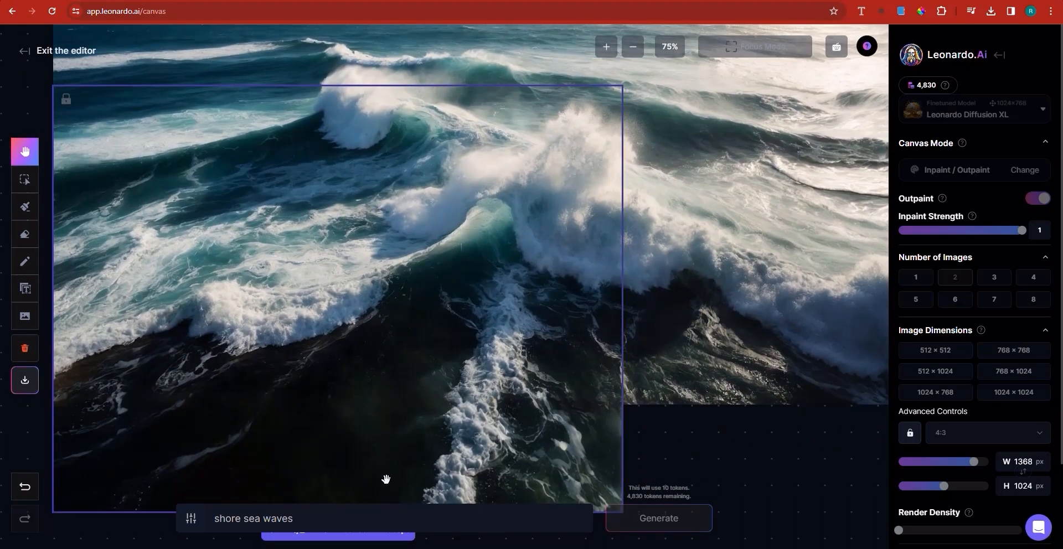
{"action": "scroll", "coordinate": [403, 458], "scroll_direction": "down", "scroll_amount": 1}
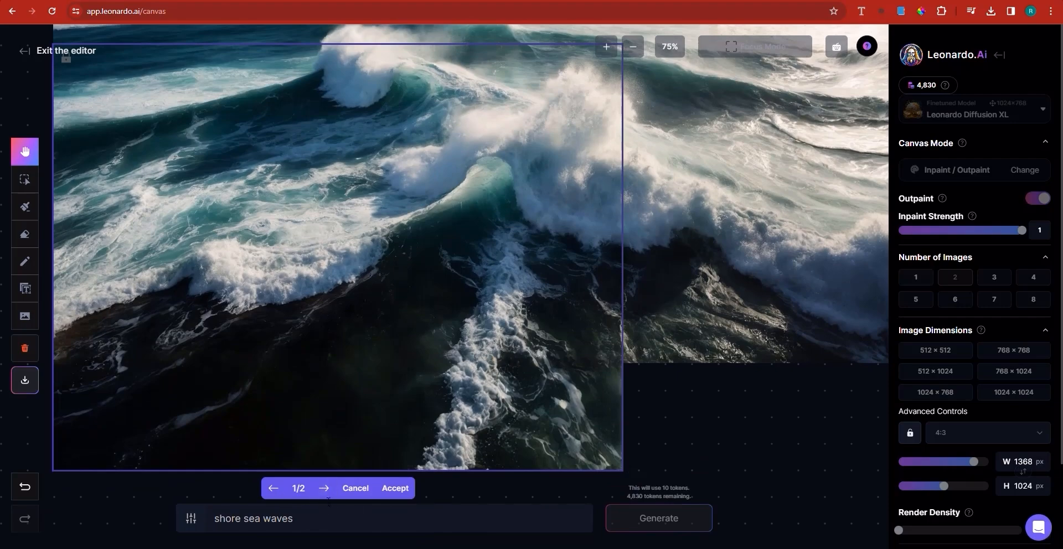
{"action": "left_click", "coordinate": [324, 494]}
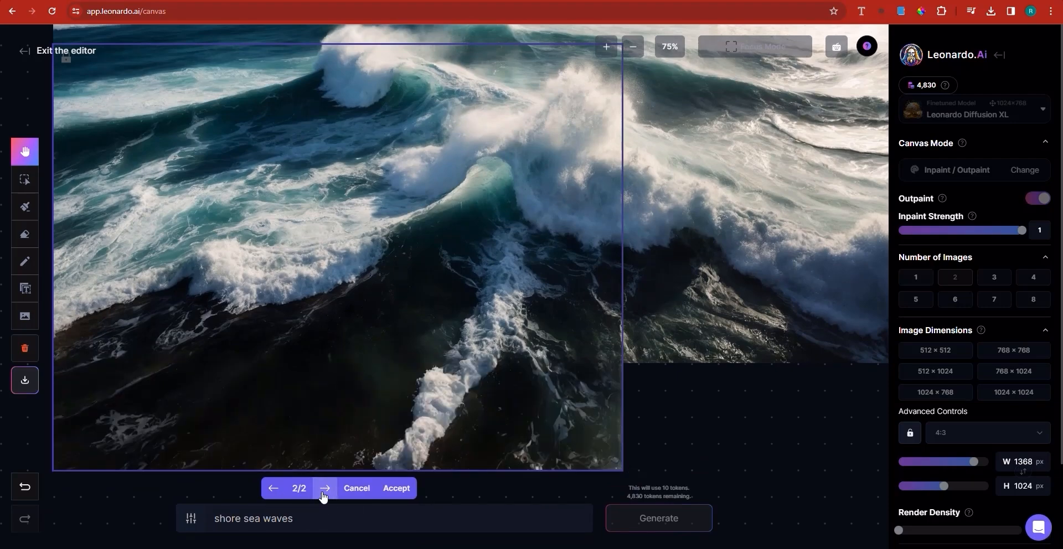
{"action": "left_click", "coordinate": [272, 490]}
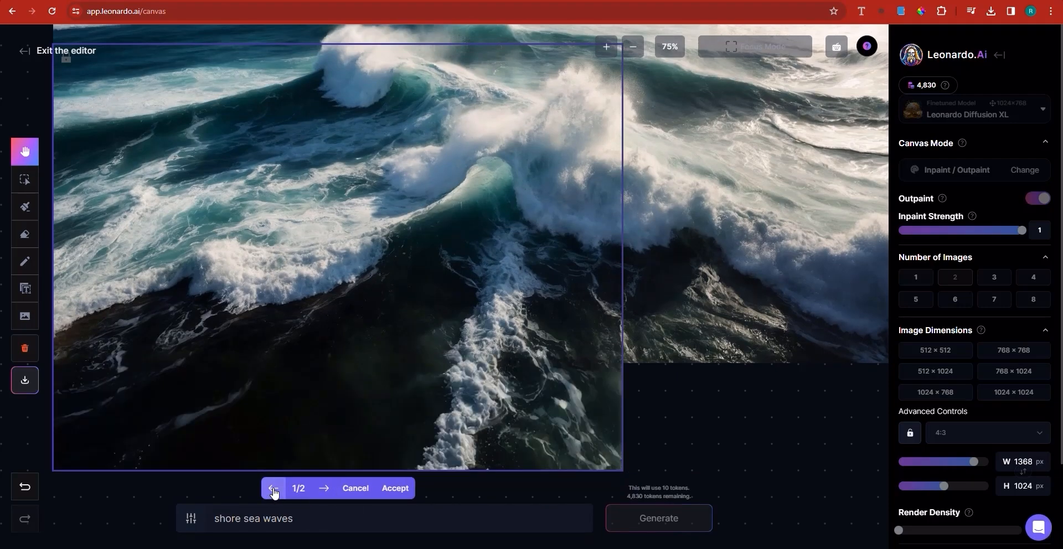
{"action": "left_click", "coordinate": [394, 489]}
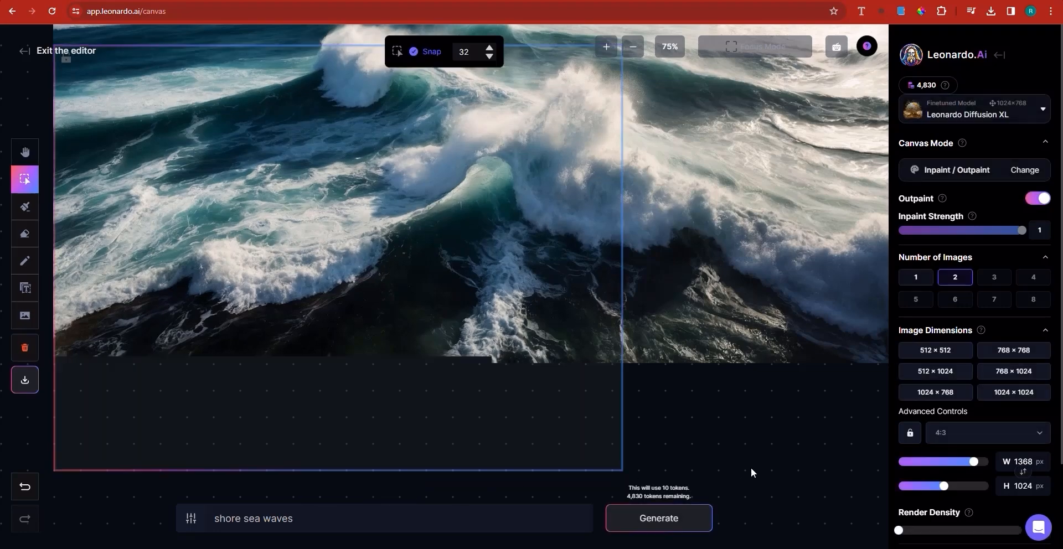
Position the generation frame over the empty lower-right corner, overlapping the existing image, and generate the outpaint with the same prompt
{"action": "left_click", "coordinate": [633, 47]}
{"action": "left_click", "coordinate": [633, 46]}
{"action": "left_click_drag", "start_coordinate": [451, 276], "coordinate": [516, 277]}
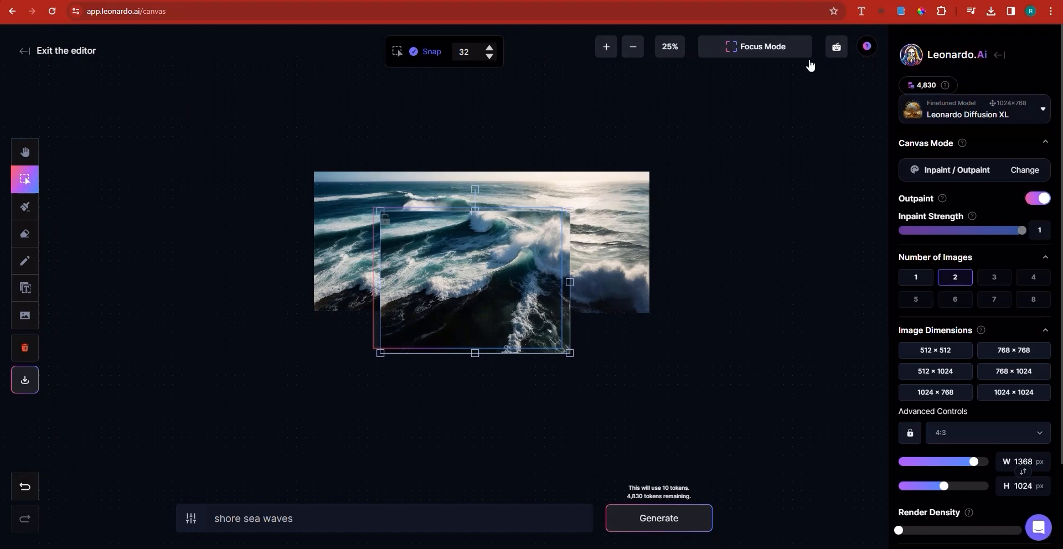
{"action": "left_click", "coordinate": [23, 487]}
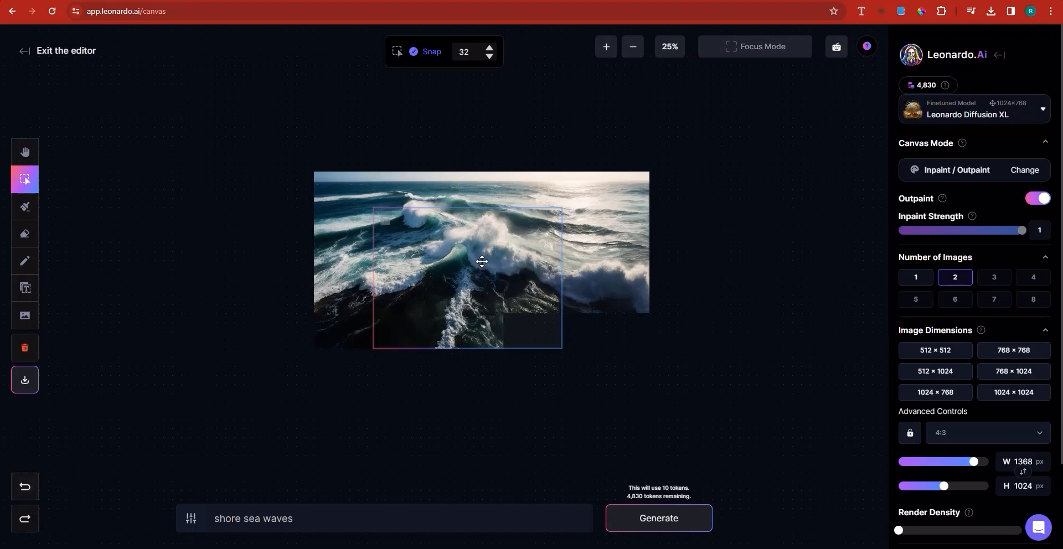
{"action": "left_click_drag", "start_coordinate": [471, 260], "coordinate": [580, 259]}
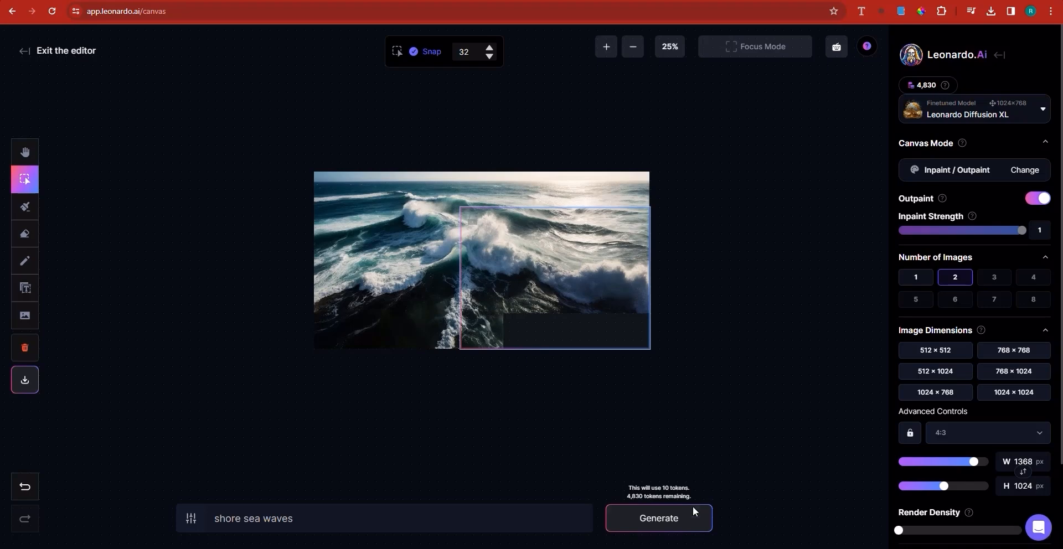
{"action": "left_click", "coordinate": [673, 511]}
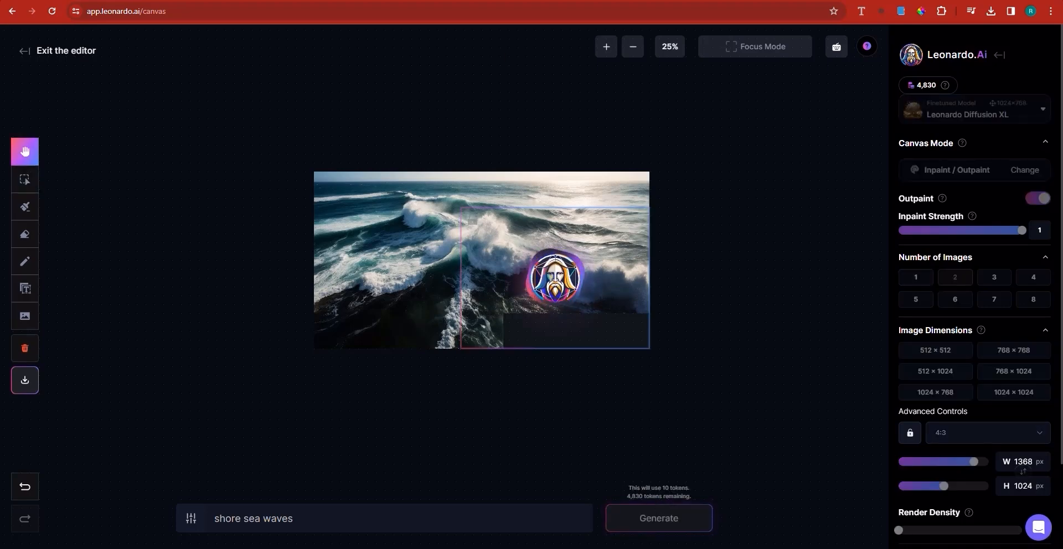
Open canva.com in a new browser tab
{"action": "key", "text": "ctrl+t"}
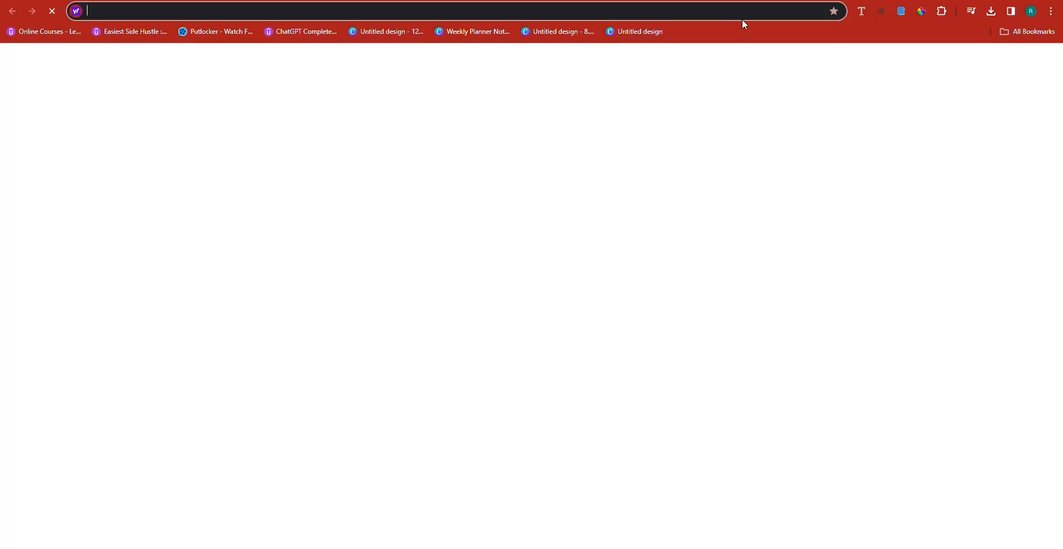
{"action": "type", "text": "canva.com"}
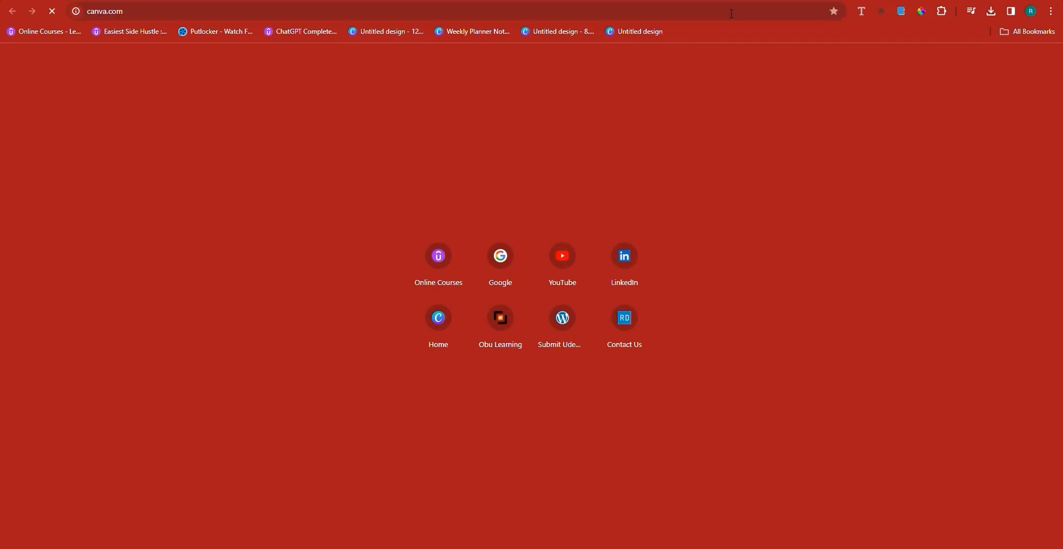
{"action": "key", "text": "Return"}
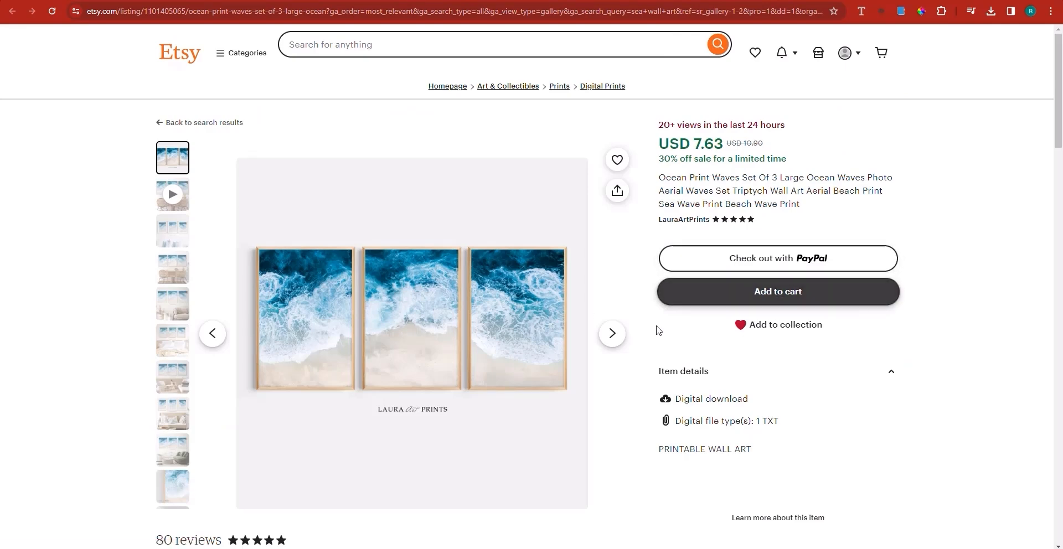
Switch to the Etsy listing for the set of three ocean wave prints and examine its mockup photos and item details
{"action": "left_click", "coordinate": [176, 239]}
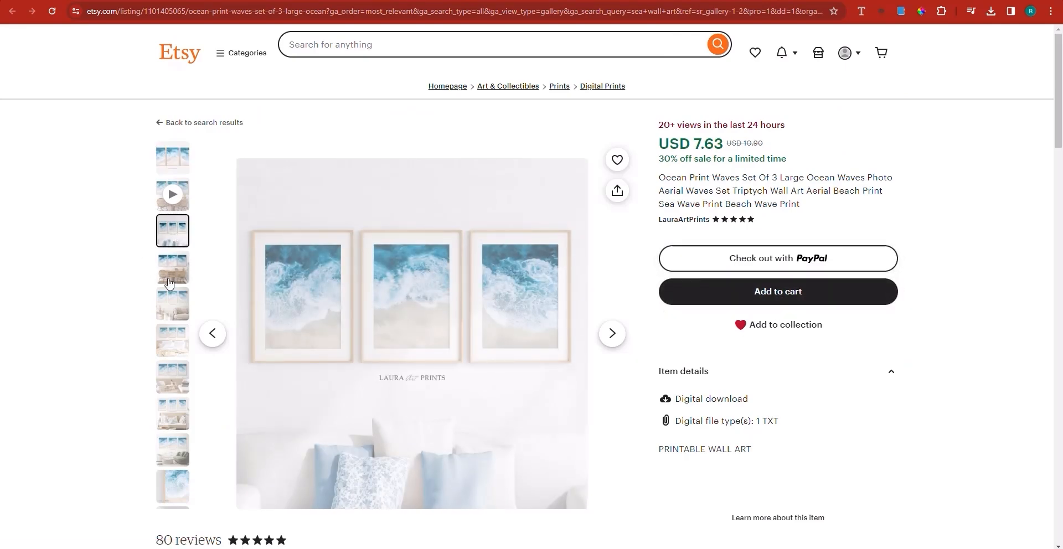
{"action": "left_click", "coordinate": [170, 276]}
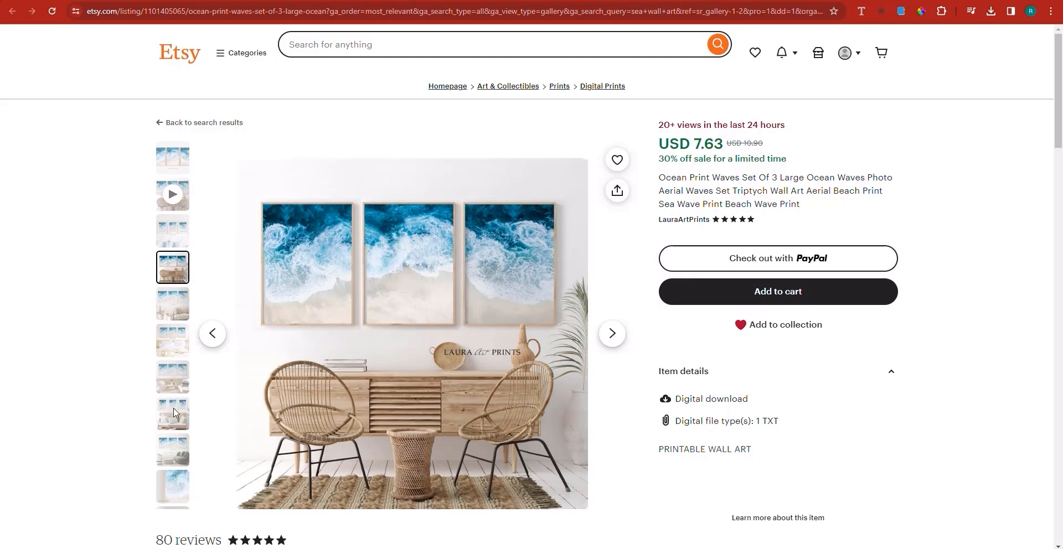
{"action": "left_click", "coordinate": [173, 416]}
{"action": "left_click", "coordinate": [176, 449]}
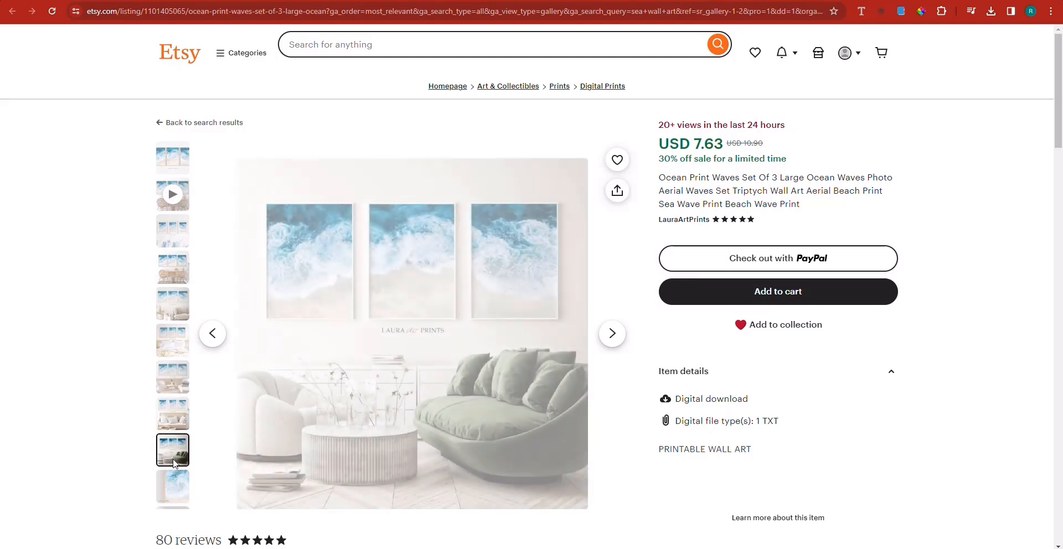
{"action": "left_click", "coordinate": [173, 486]}
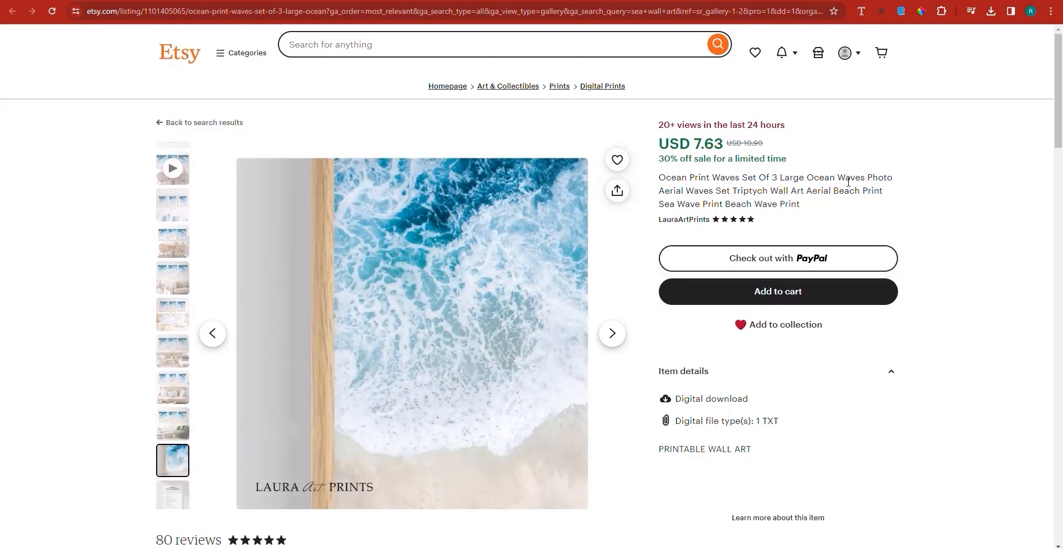
{"action": "scroll", "coordinate": [838, 212], "scroll_direction": "down", "scroll_amount": 2}
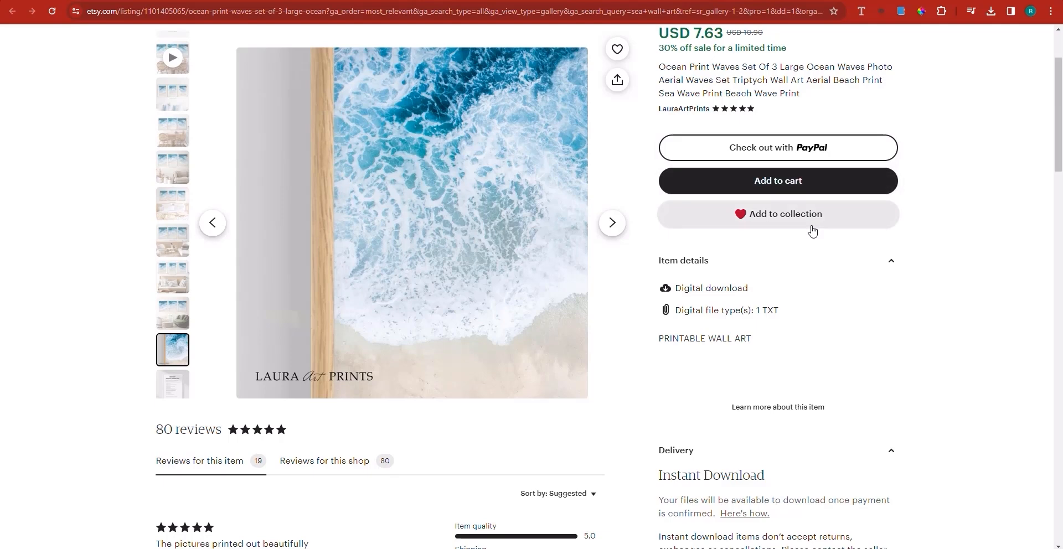
{"action": "scroll", "coordinate": [812, 232], "scroll_direction": "up", "scroll_amount": 2}
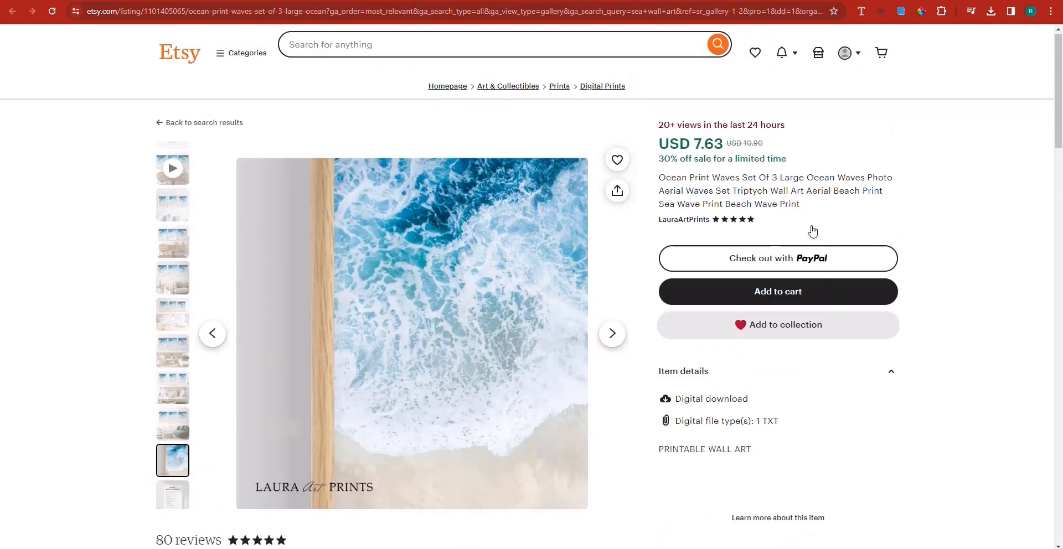
{"action": "left_click", "coordinate": [170, 498]}
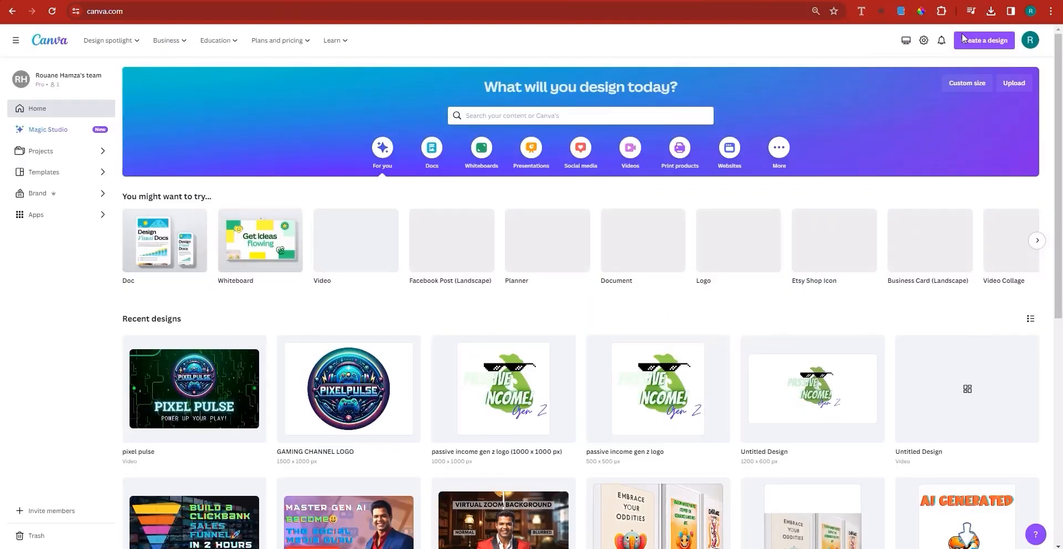
Switch to Canva and set up a custom-size design 5 in wide by 7 in high
{"action": "left_click", "coordinate": [968, 41]}
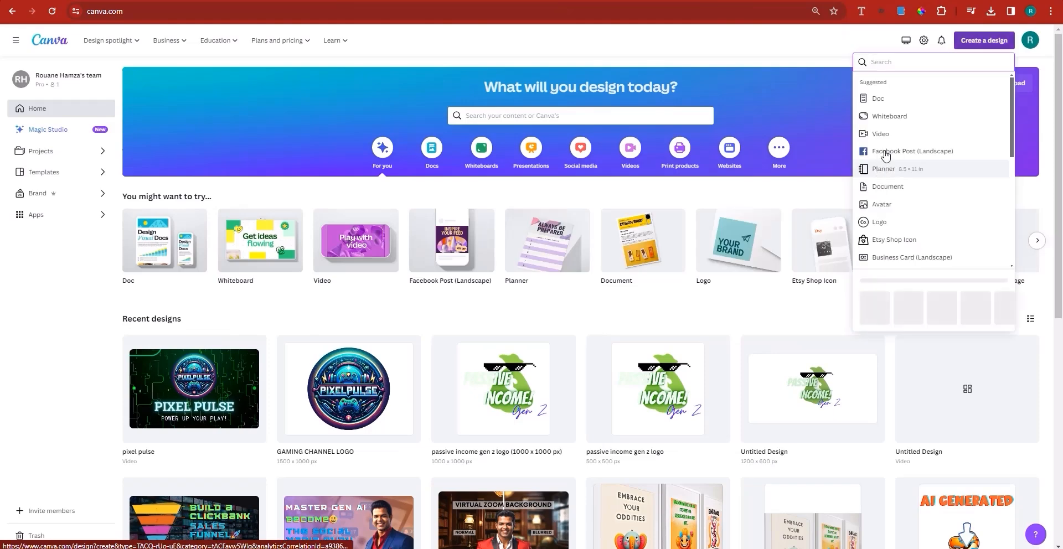
{"action": "left_click", "coordinate": [874, 307]}
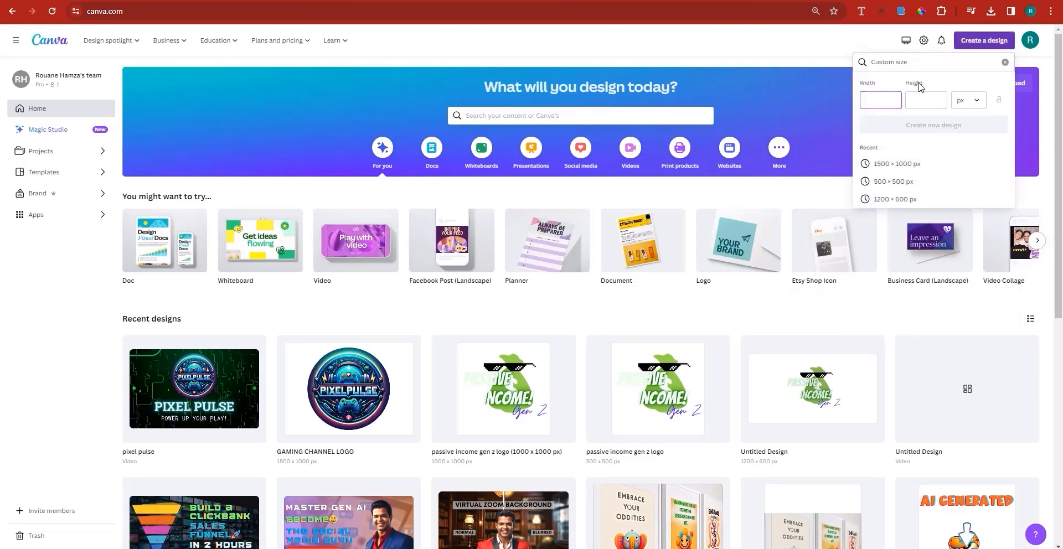
{"action": "left_click", "coordinate": [964, 103]}
{"action": "left_click", "coordinate": [941, 142]}
{"action": "left_click", "coordinate": [965, 103]}
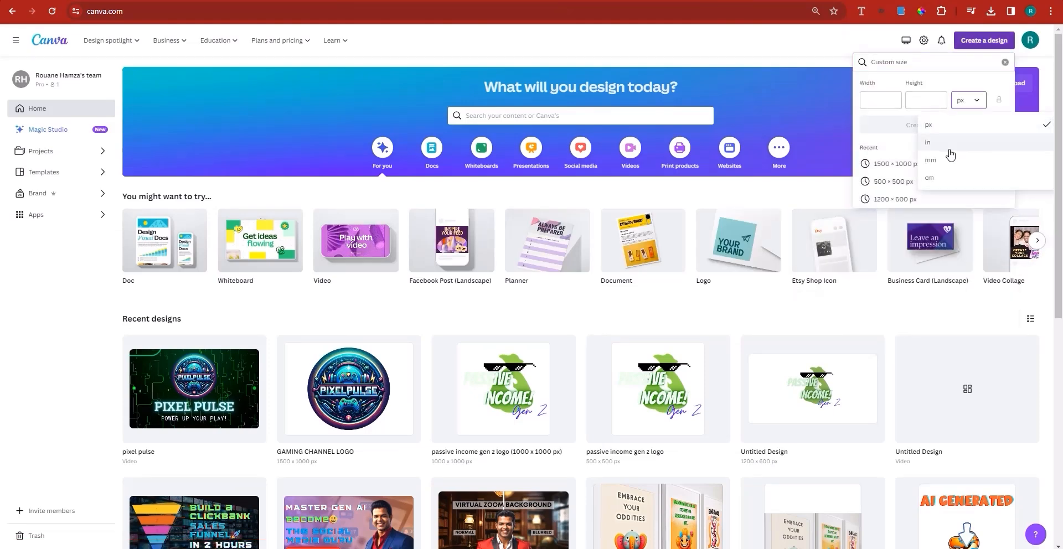
{"action": "left_click", "coordinate": [880, 100]}
{"action": "type", "text": "5"}
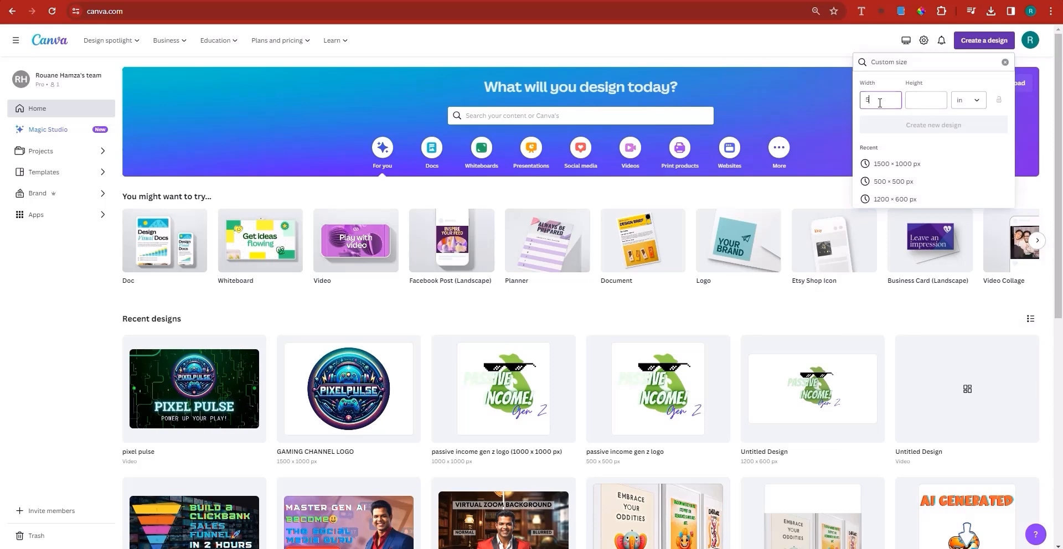
{"action": "left_click", "coordinate": [912, 101]}
{"action": "type", "text": "7"}
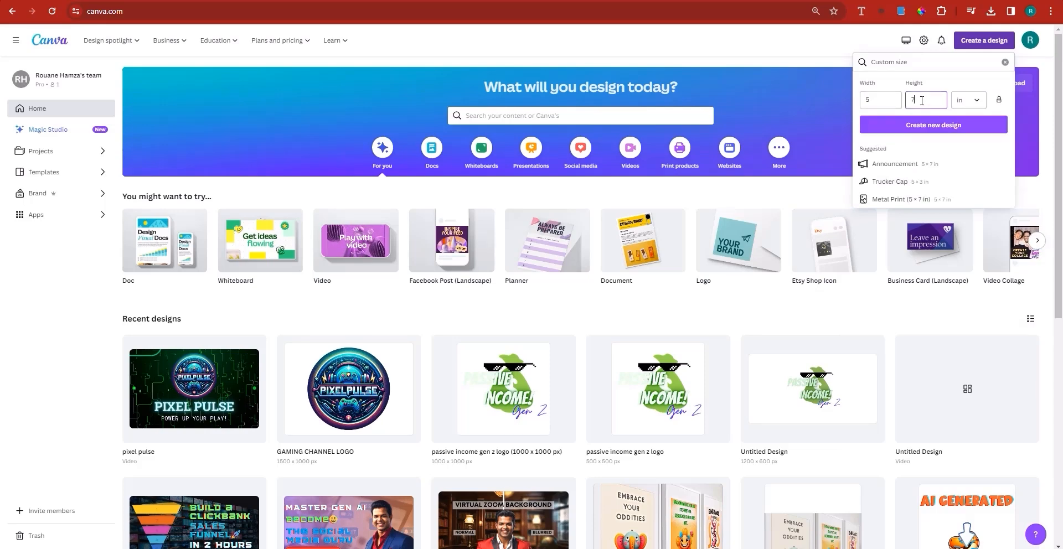
{"action": "left_click", "coordinate": [920, 134]}
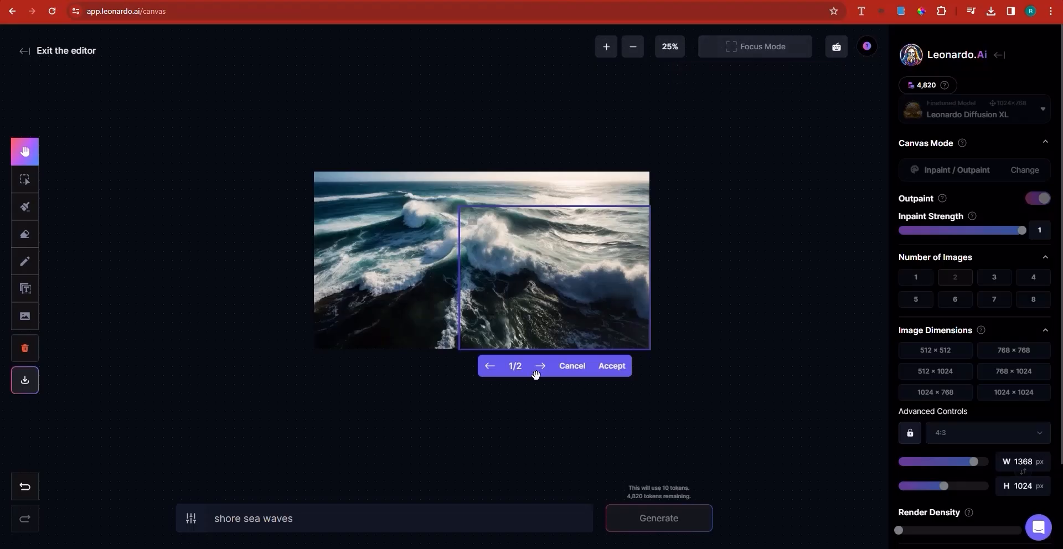
Return to the Leonardo.Ai canvas, compare the two outpainted variants for the lower-right corner and accept the first one
{"action": "left_click", "coordinate": [541, 373]}
{"action": "left_click", "coordinate": [540, 375]}
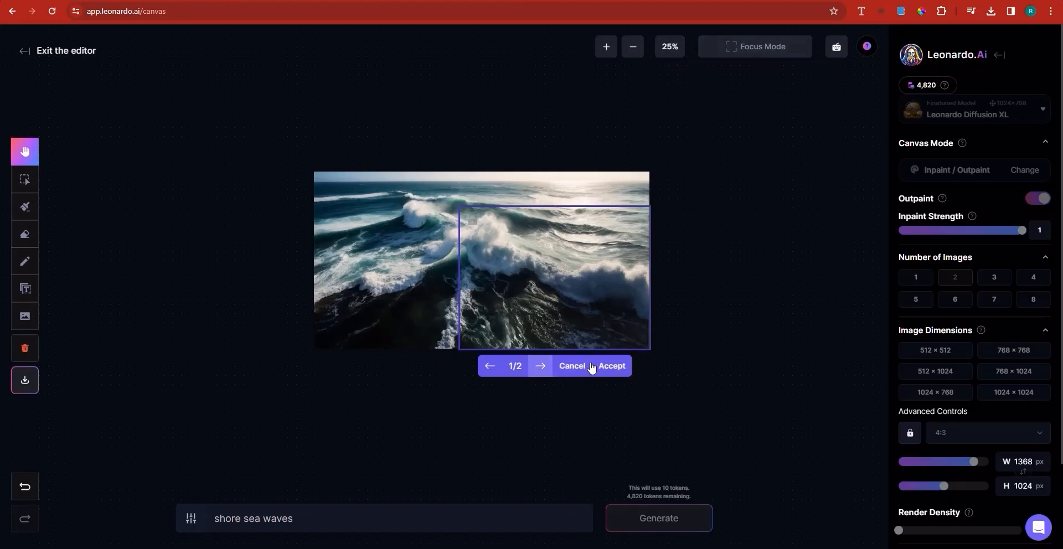
{"action": "left_click", "coordinate": [607, 370]}
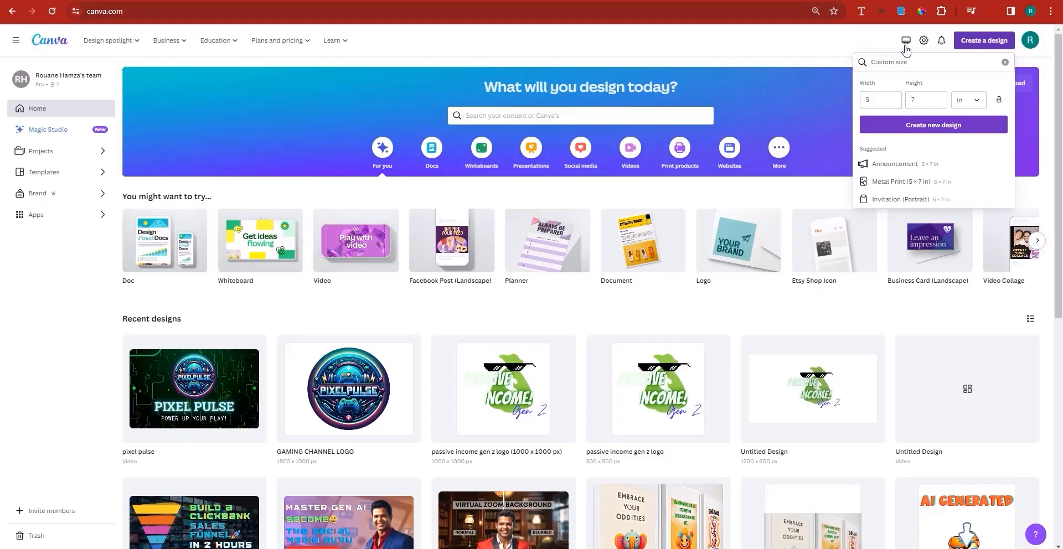
Switch to Canva, create the 5 × 7 in design and title it "waves photo for etsy"
{"action": "left_click", "coordinate": [949, 124]}
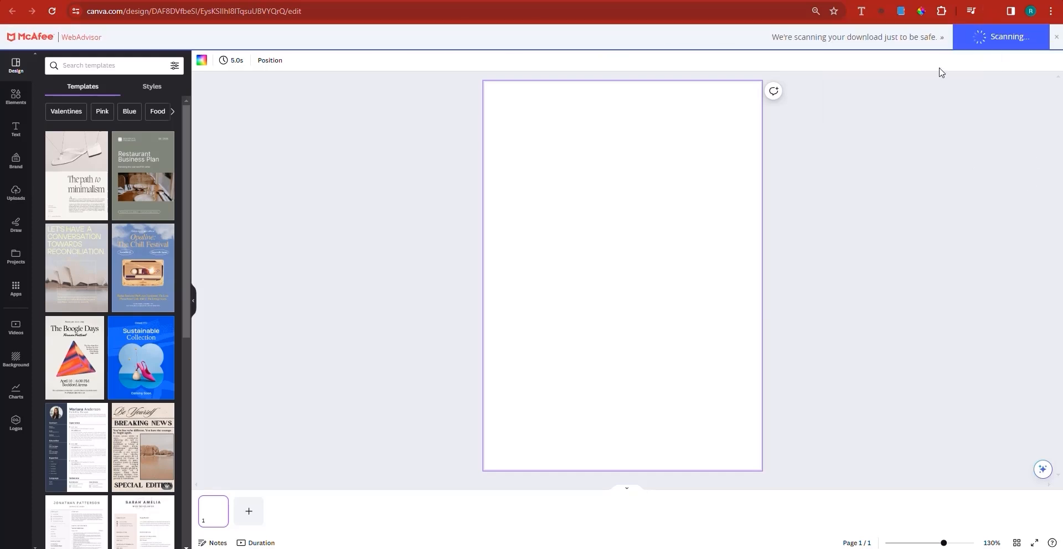
{"action": "left_click", "coordinate": [941, 73]}
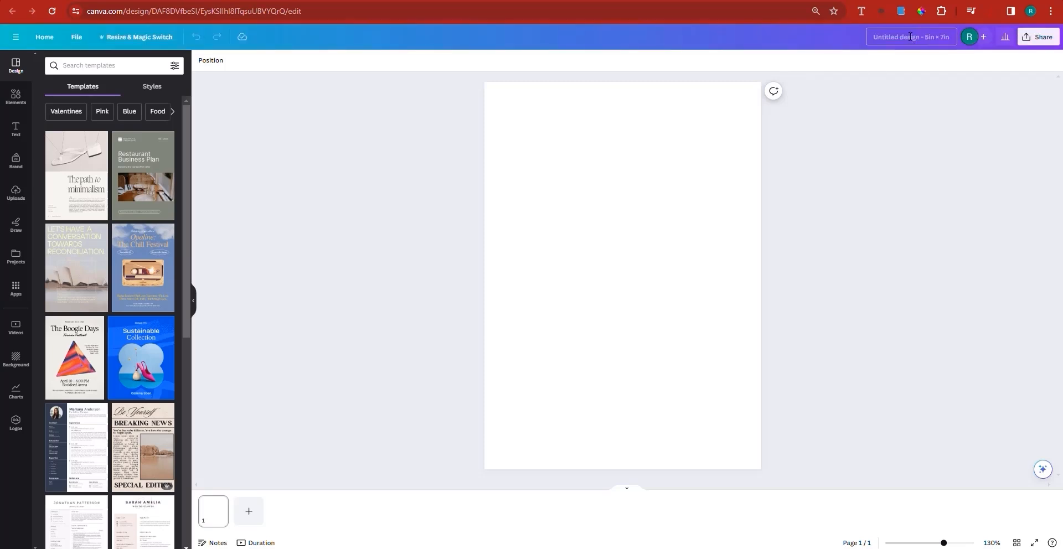
{"action": "type", "text": "wavess"}
{"action": "key", "text": "F11"}
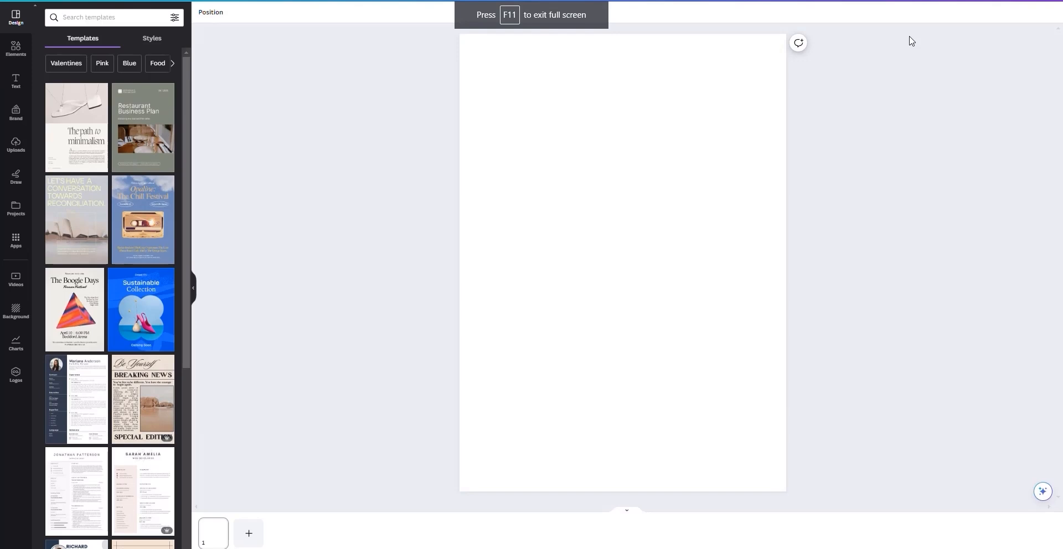
{"action": "key", "text": "F11"}
{"action": "type", "text": "="}
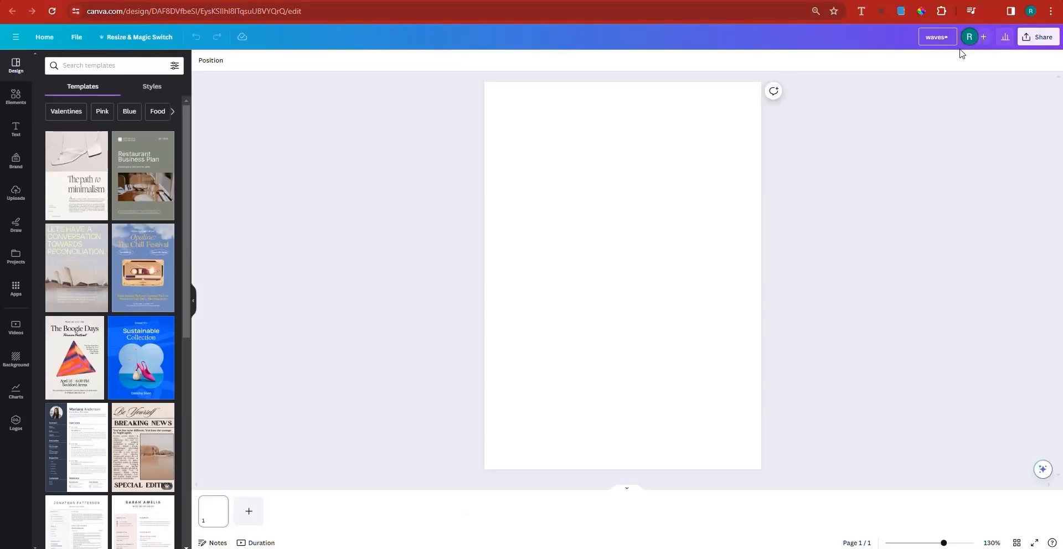
{"action": "type", "text": "photo for etsy"}
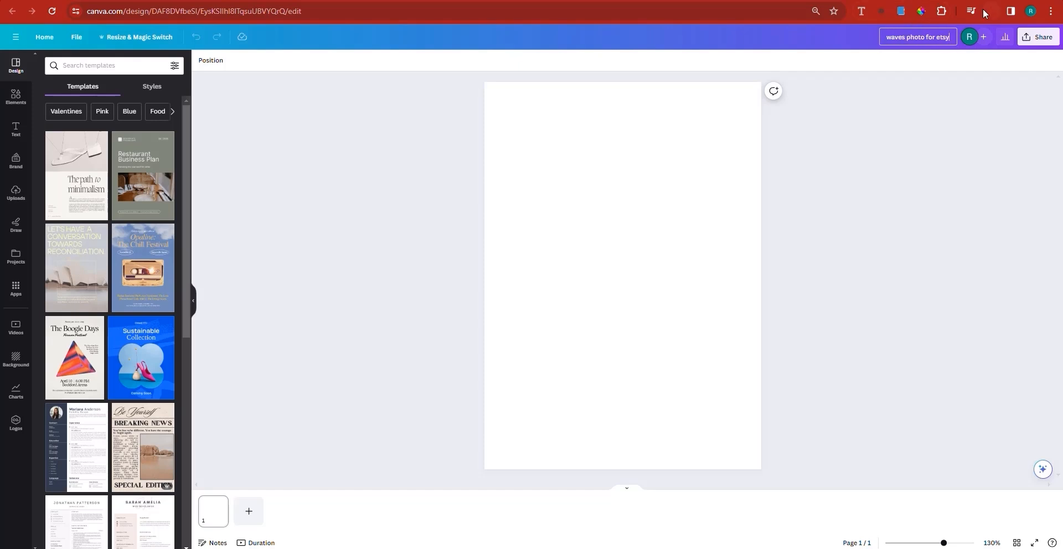
Insert the downloaded artwork.png into the page and set it as the page background
{"action": "left_click", "coordinate": [990, 11]}
{"action": "left_click_drag", "start_coordinate": [875, 61], "coordinate": [652, 237]}
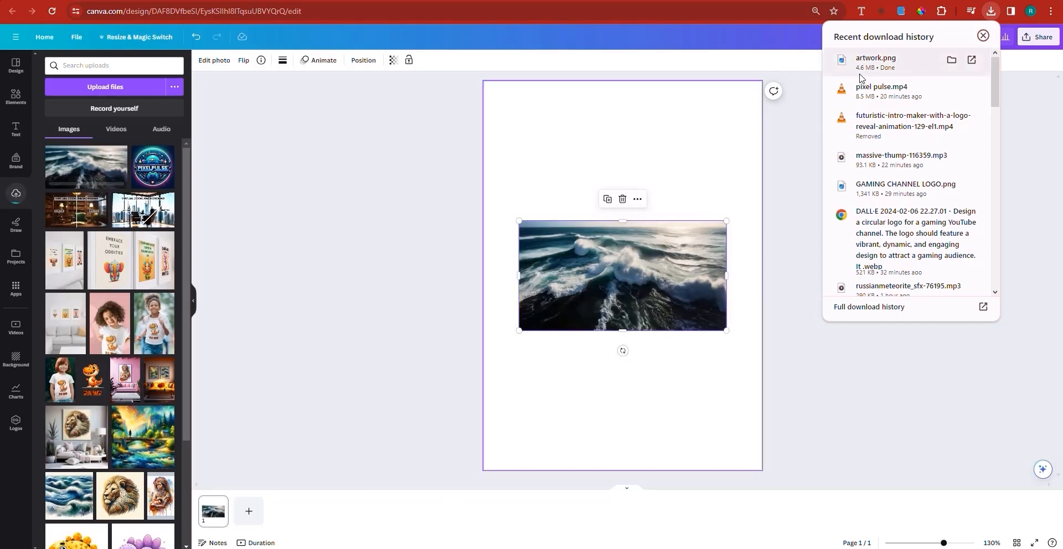
{"action": "left_click", "coordinate": [670, 328]}
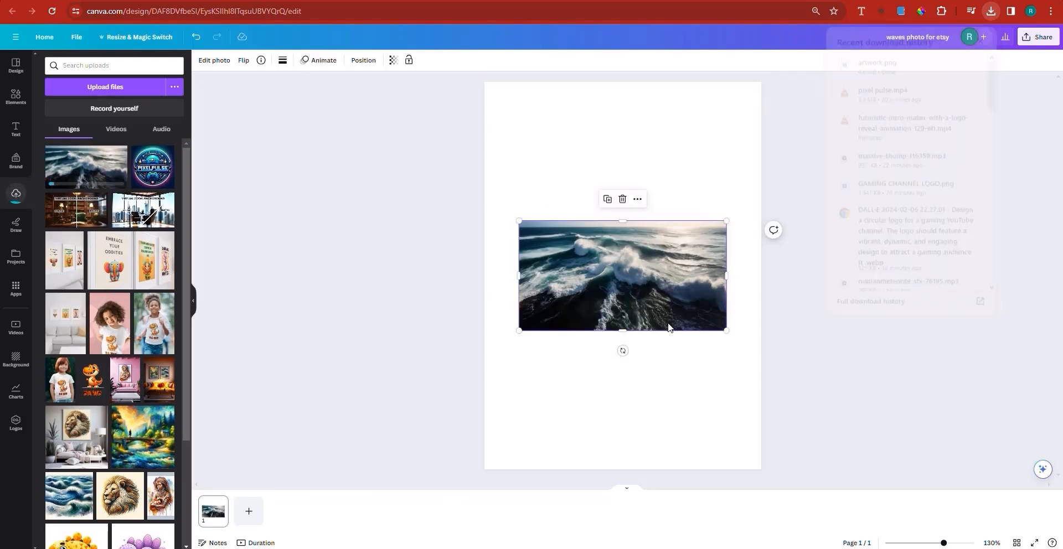
{"action": "right_click", "coordinate": [633, 287]}
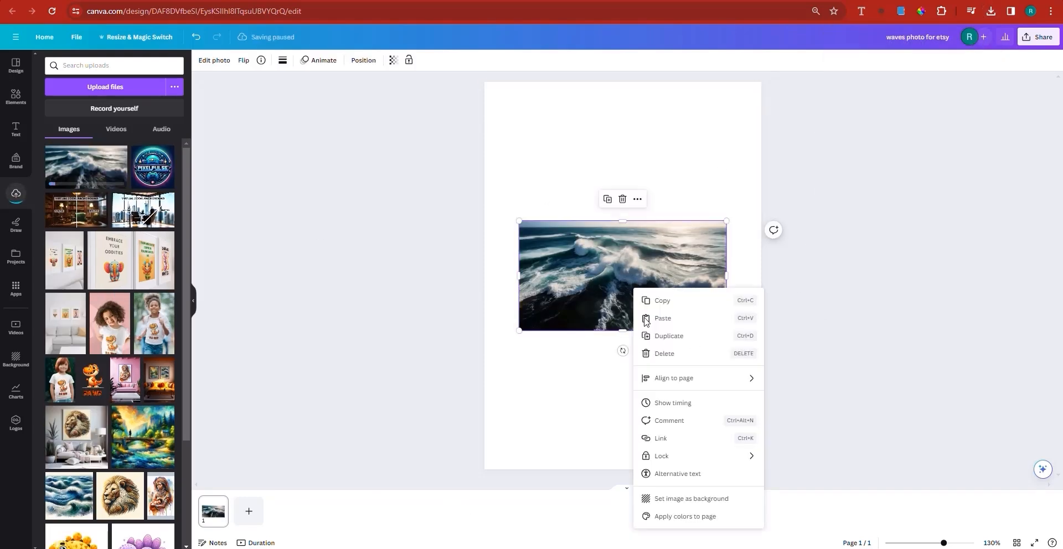
{"action": "left_click", "coordinate": [721, 501]}
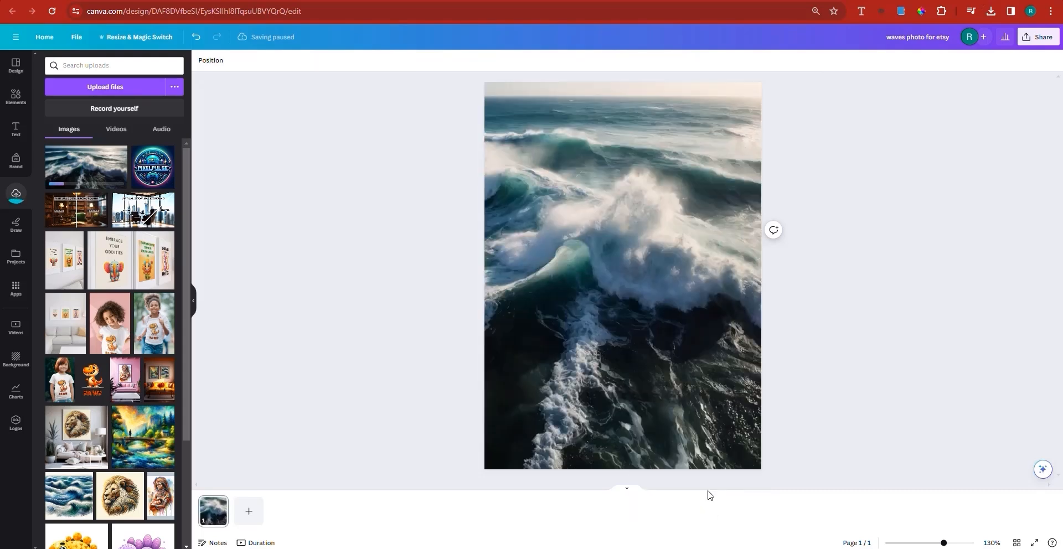
Reposition the background image within its crop so the page shows the leftmost part of the wave picture
{"action": "left_click", "coordinate": [603, 295]}
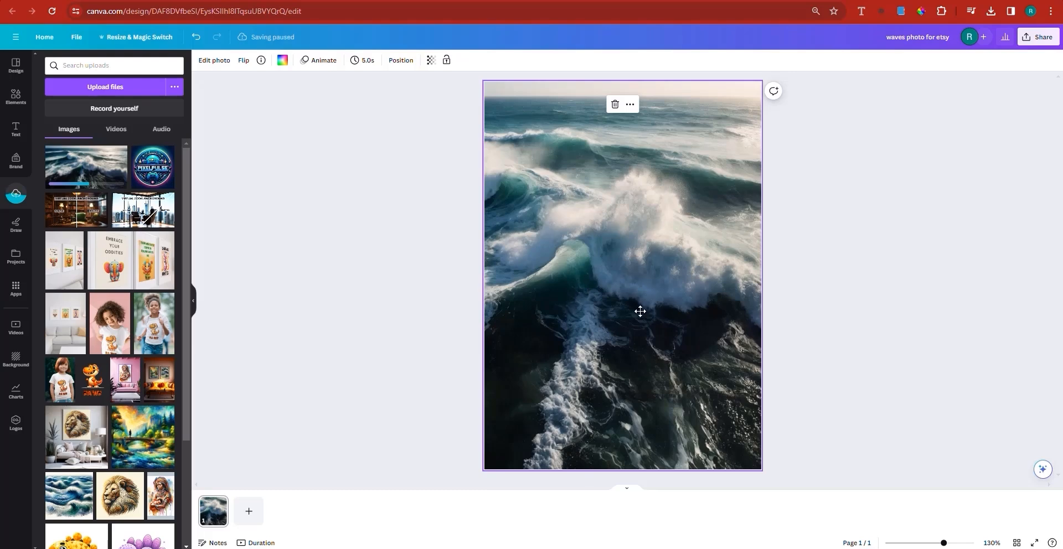
{"action": "scroll", "coordinate": [612, 249], "scroll_direction": "down", "scroll_amount": 5}
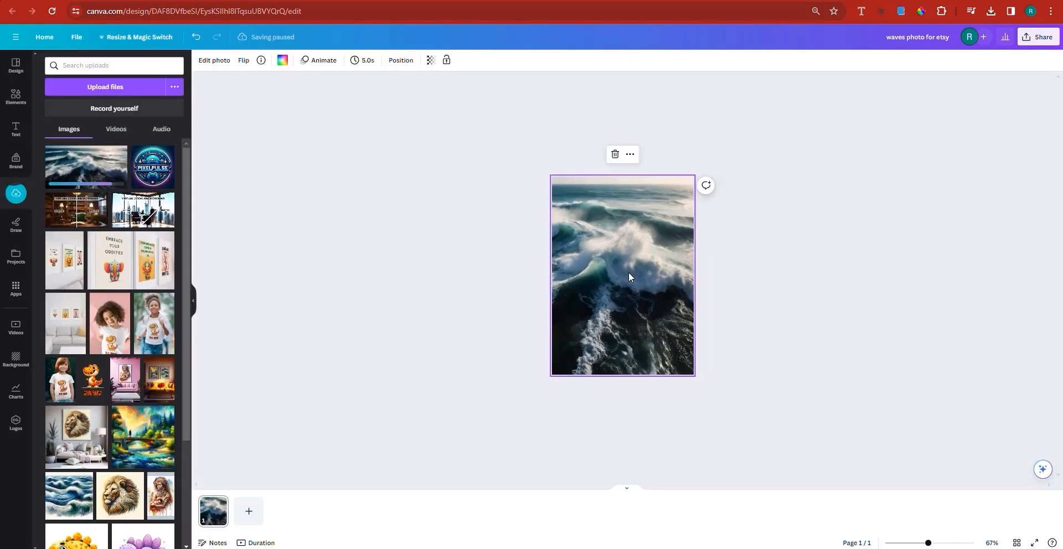
{"action": "double_click", "coordinate": [593, 306]}
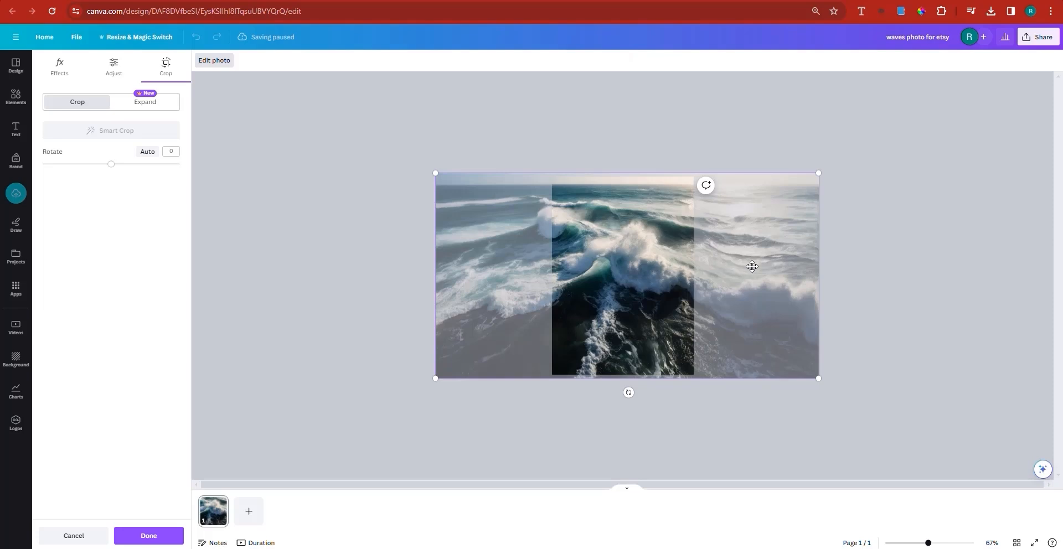
{"action": "left_click_drag", "start_coordinate": [752, 267], "coordinate": [877, 266]}
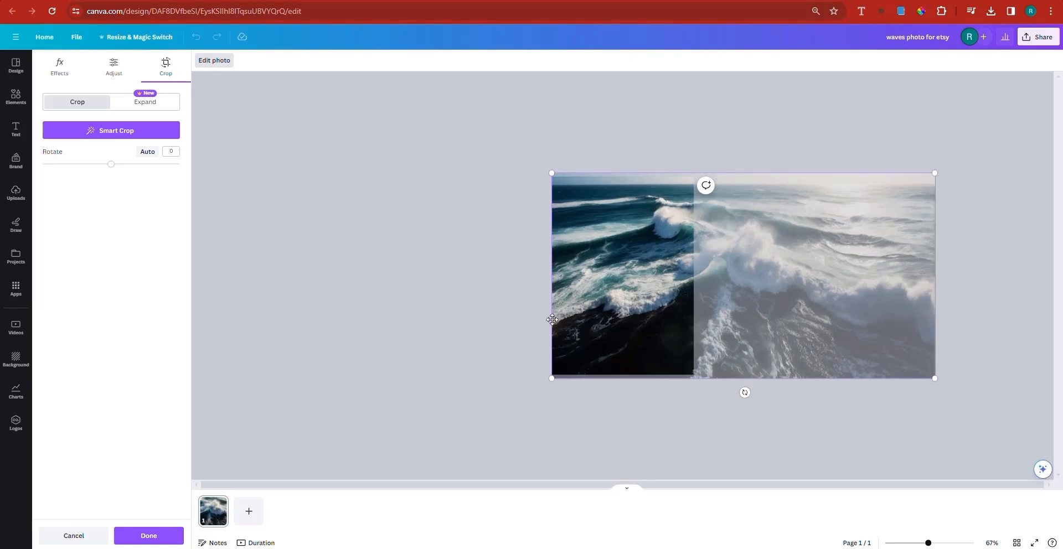
{"action": "left_click", "coordinate": [448, 325]}
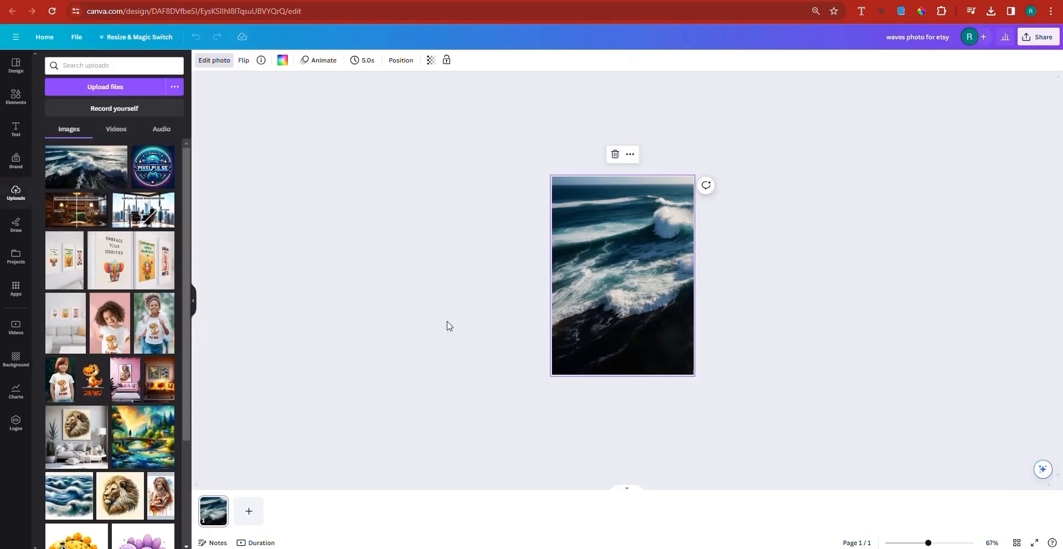
Duplicate page 1 and reposition the copy's background image within its crop so page 2 shows the middle part of the wave picture
{"action": "left_click", "coordinate": [249, 511]}
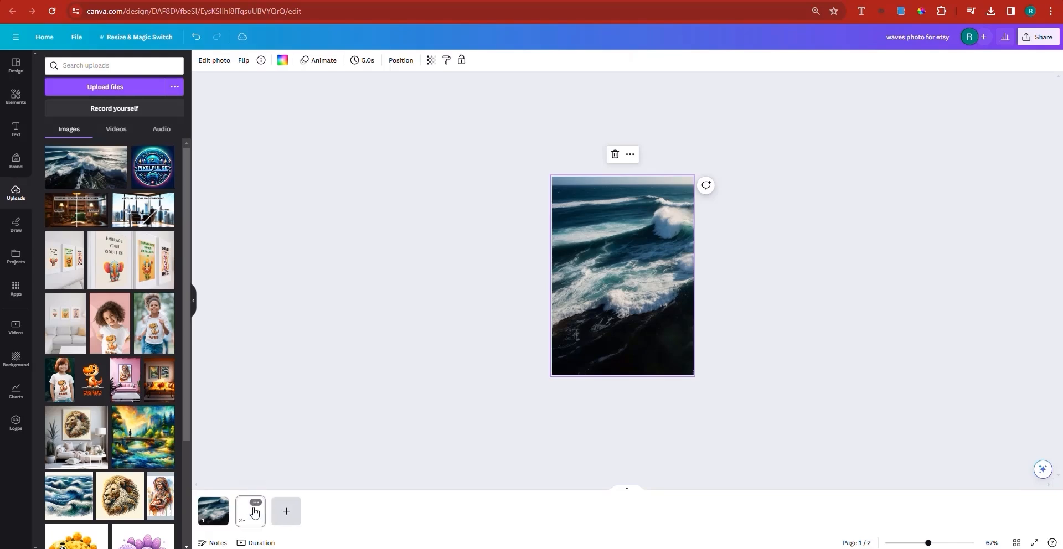
{"action": "key", "text": "Delete"}
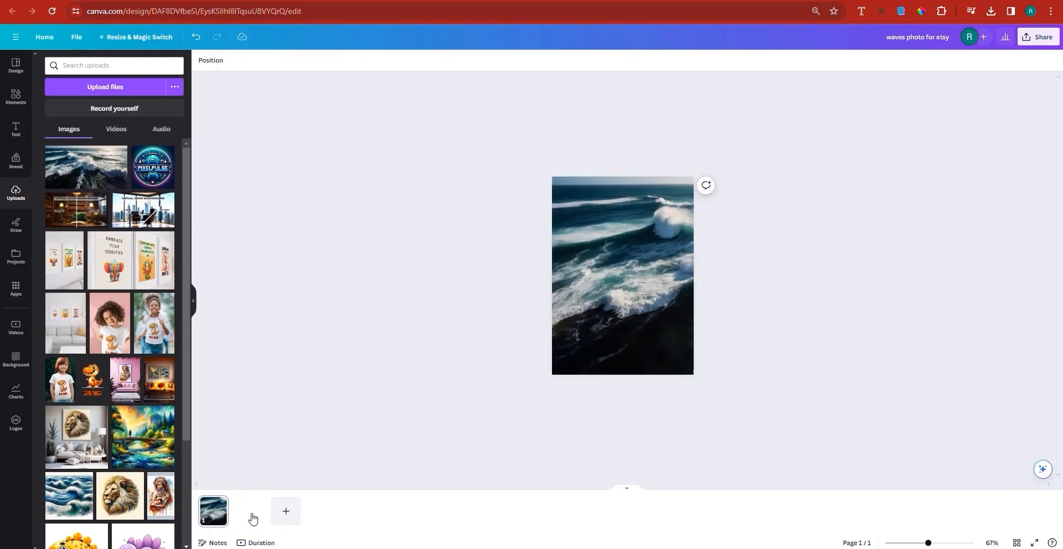
{"action": "right_click", "coordinate": [219, 514]}
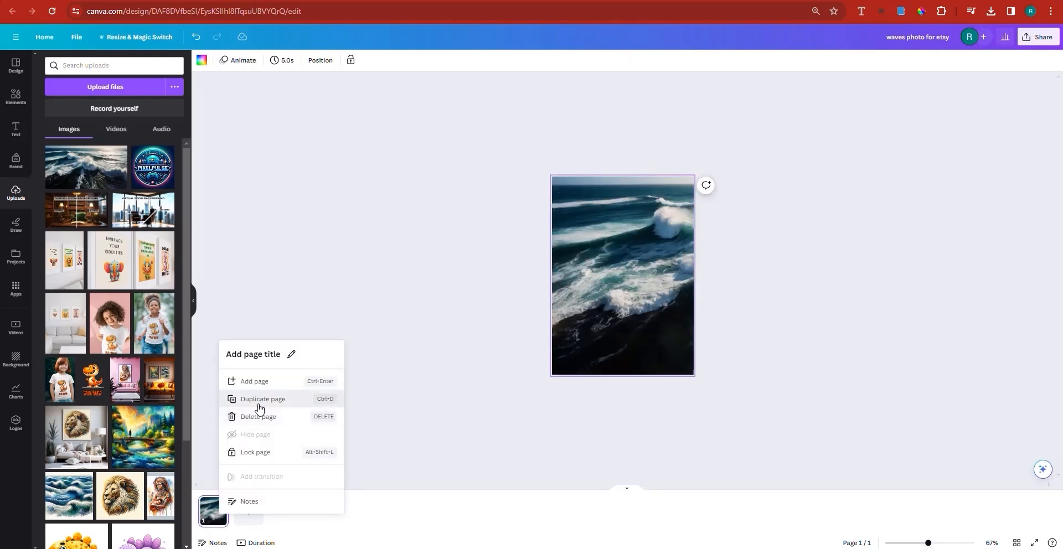
{"action": "left_click", "coordinate": [256, 399]}
{"action": "left_click", "coordinate": [252, 514]}
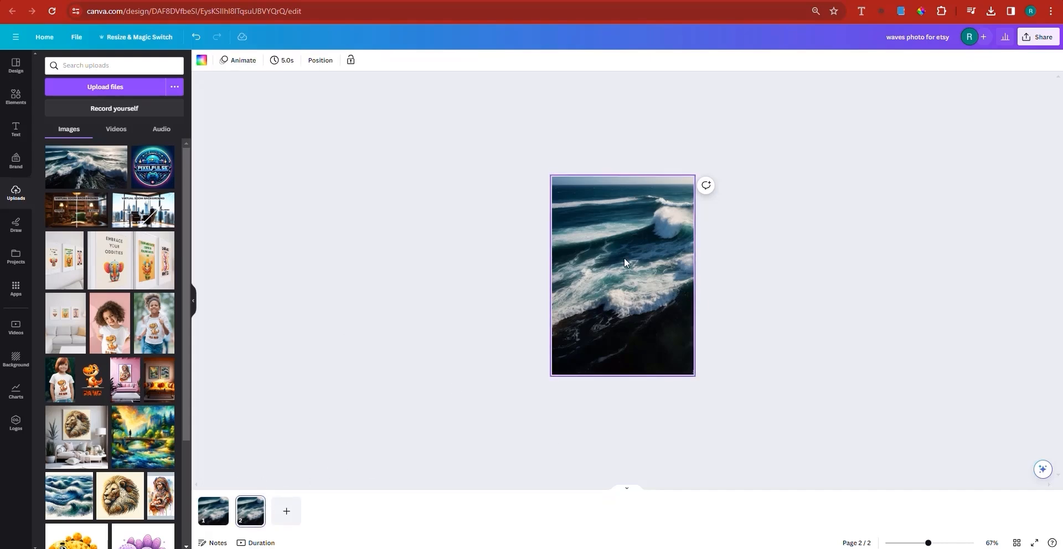
{"action": "double_click", "coordinate": [640, 283]}
{"action": "left_click_drag", "start_coordinate": [593, 316], "coordinate": [516, 317]}
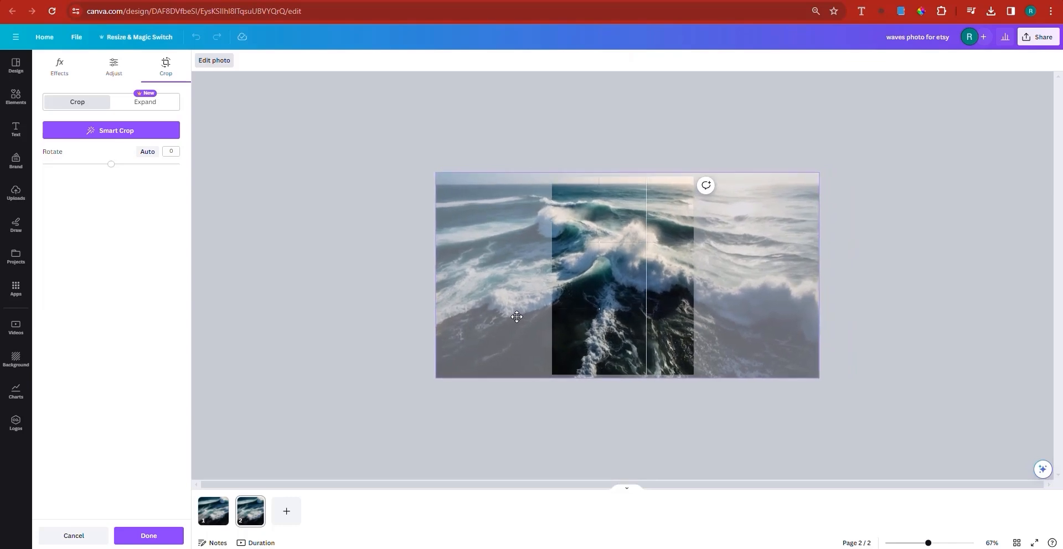
{"action": "left_click", "coordinate": [297, 538]}
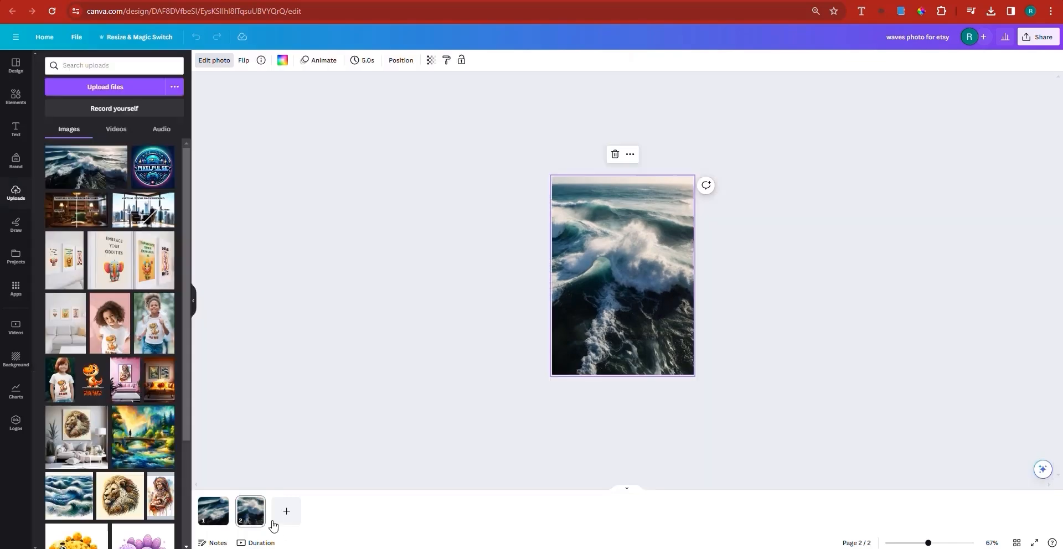
Duplicate page 2 and reposition the copy's background image within its crop so page 3 shows the rightmost part of the wave picture
{"action": "right_click", "coordinate": [285, 471]}
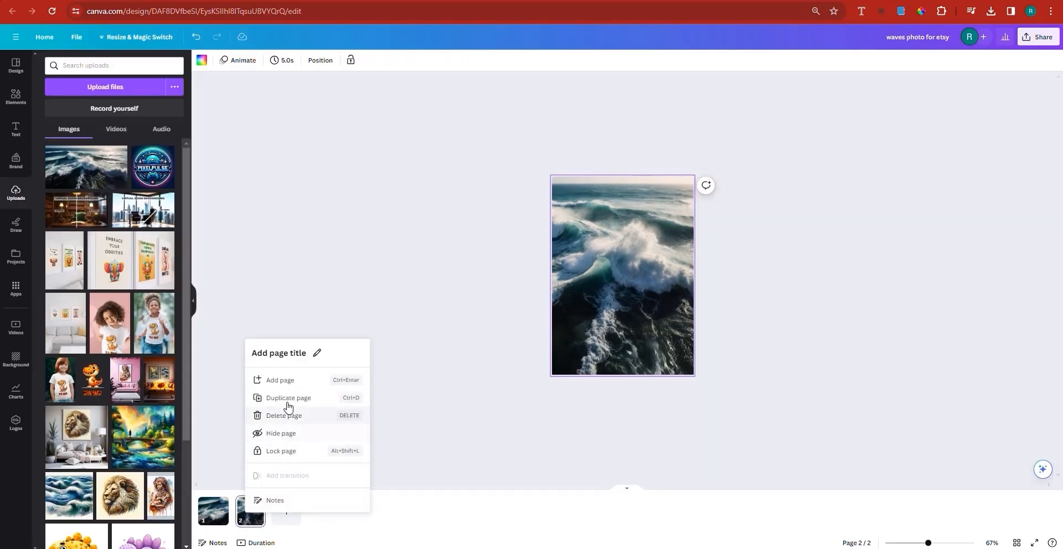
{"action": "left_click", "coordinate": [297, 403]}
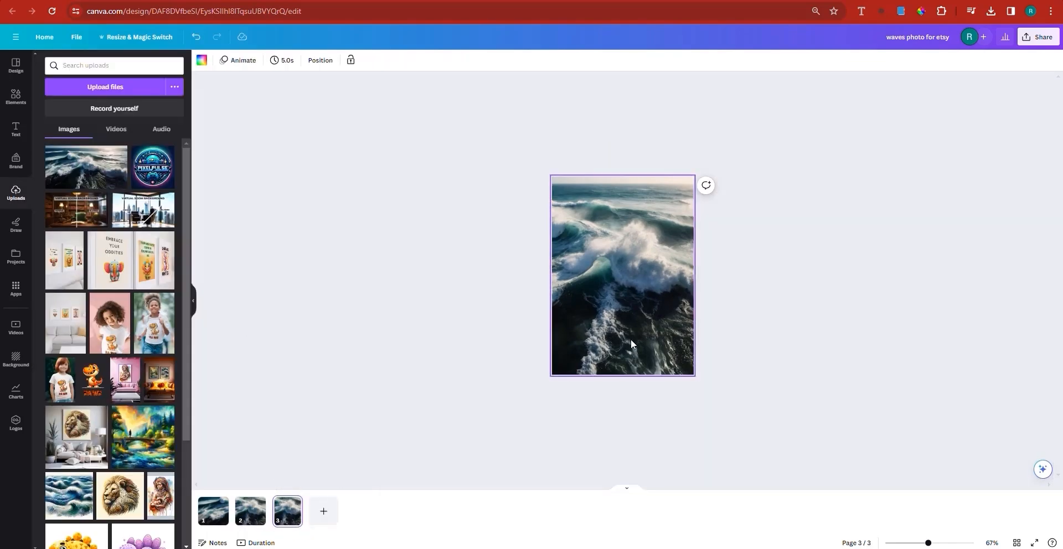
{"action": "left_click", "coordinate": [637, 297]}
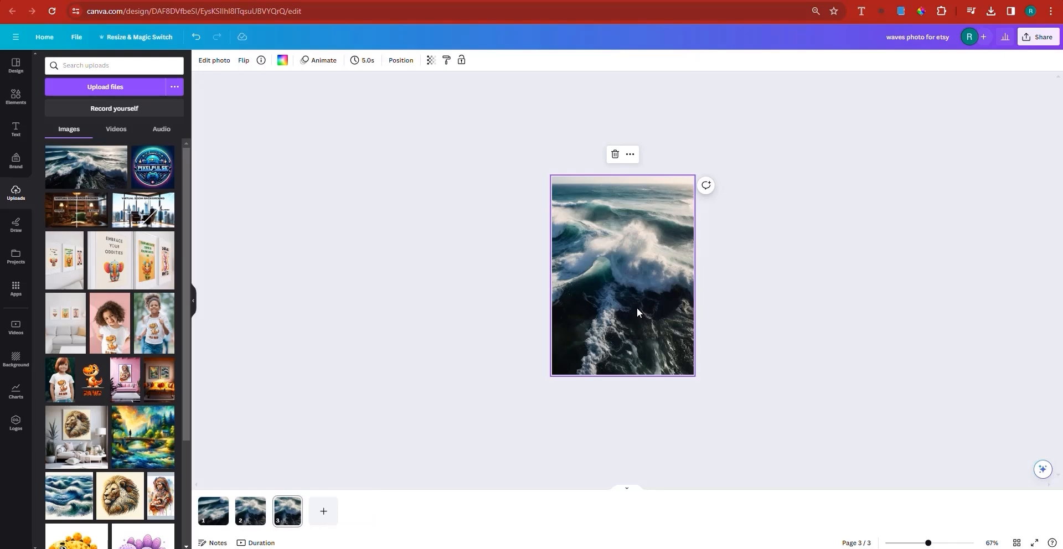
{"action": "double_click", "coordinate": [636, 307]}
{"action": "left_click_drag", "start_coordinate": [613, 284], "coordinate": [479, 289]}
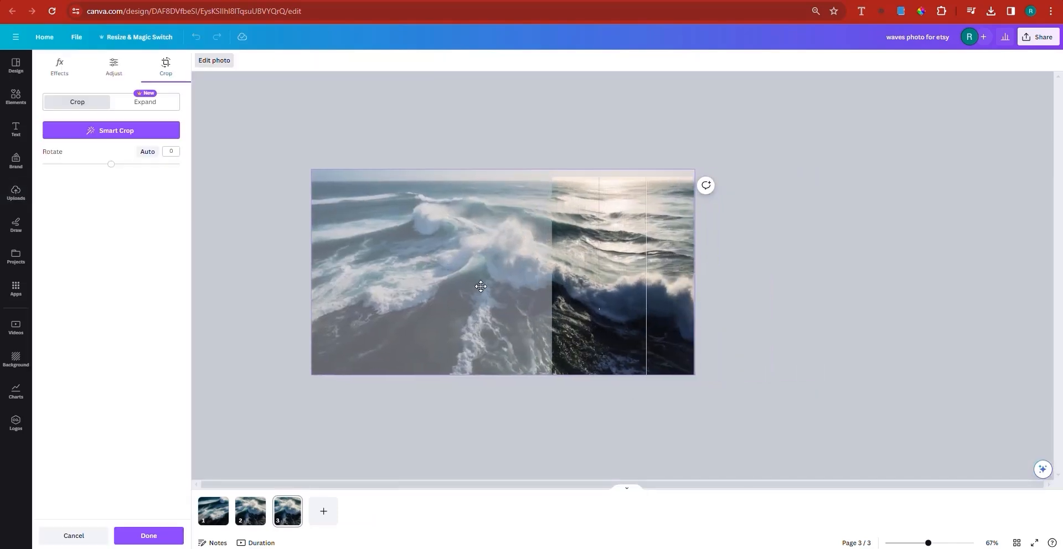
{"action": "left_click", "coordinate": [817, 306]}
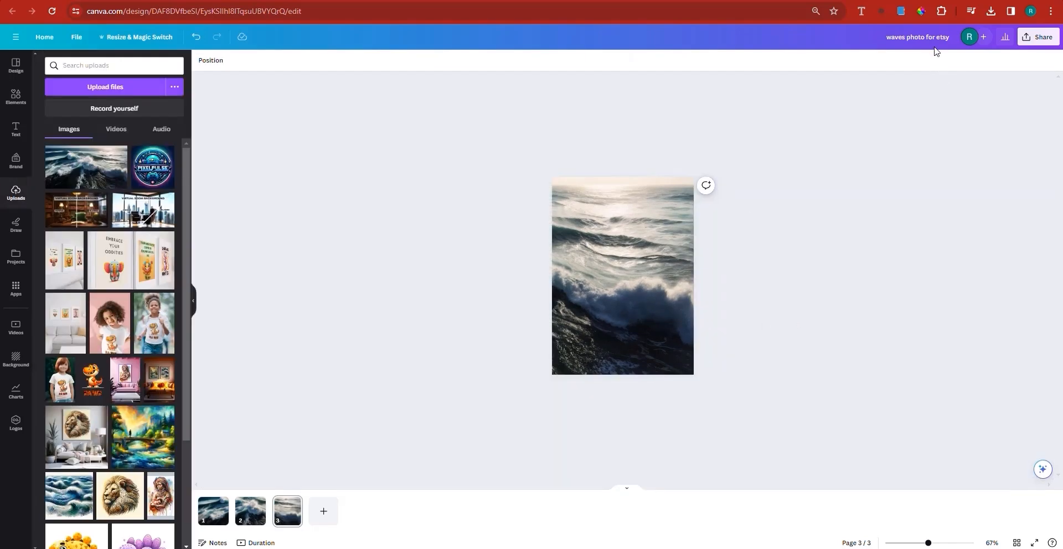
Download all three pages of the design as PNG files
{"action": "left_click", "coordinate": [1024, 37]}
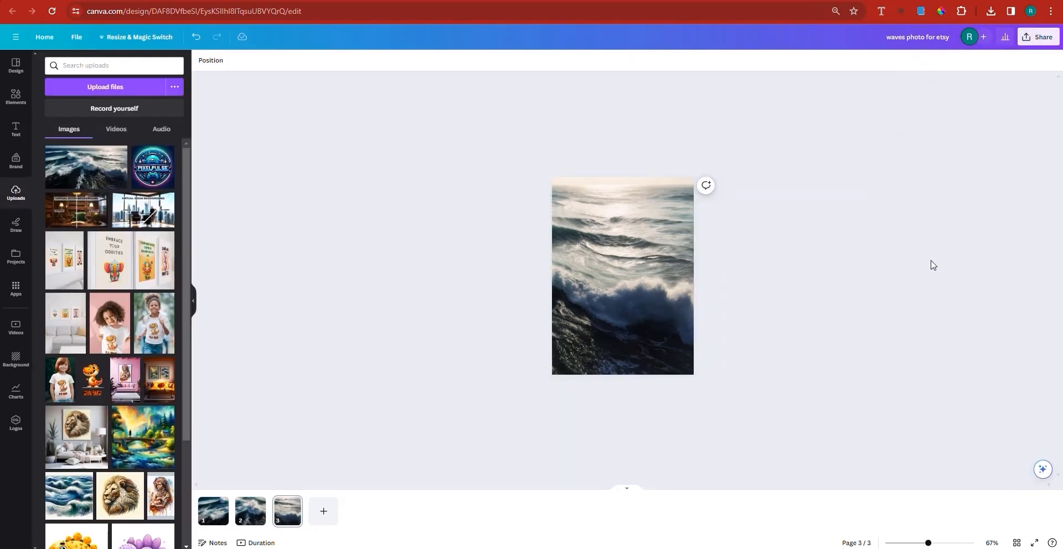
{"action": "left_click", "coordinate": [1042, 37]}
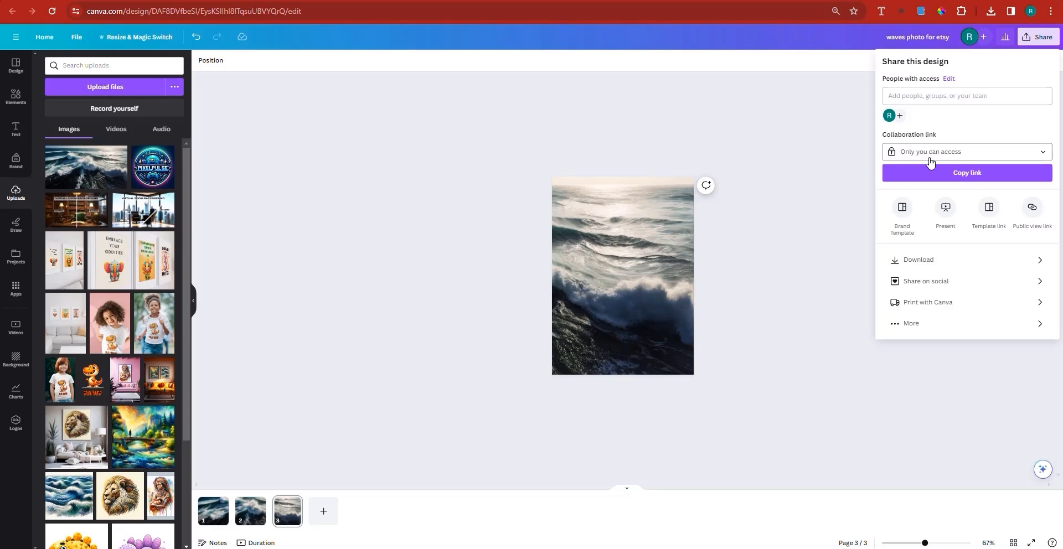
{"action": "left_click", "coordinate": [931, 260]}
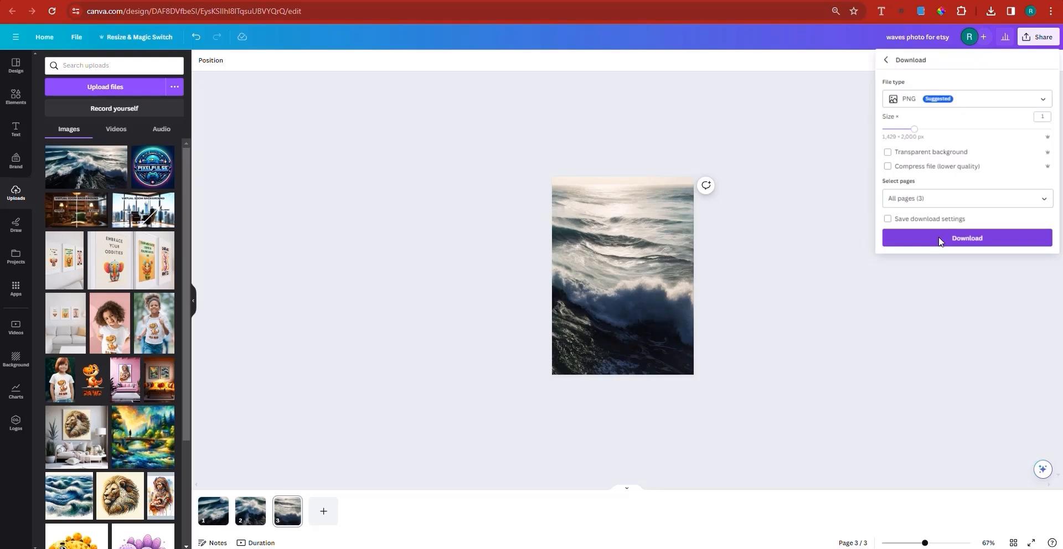
{"action": "left_click", "coordinate": [947, 235]}
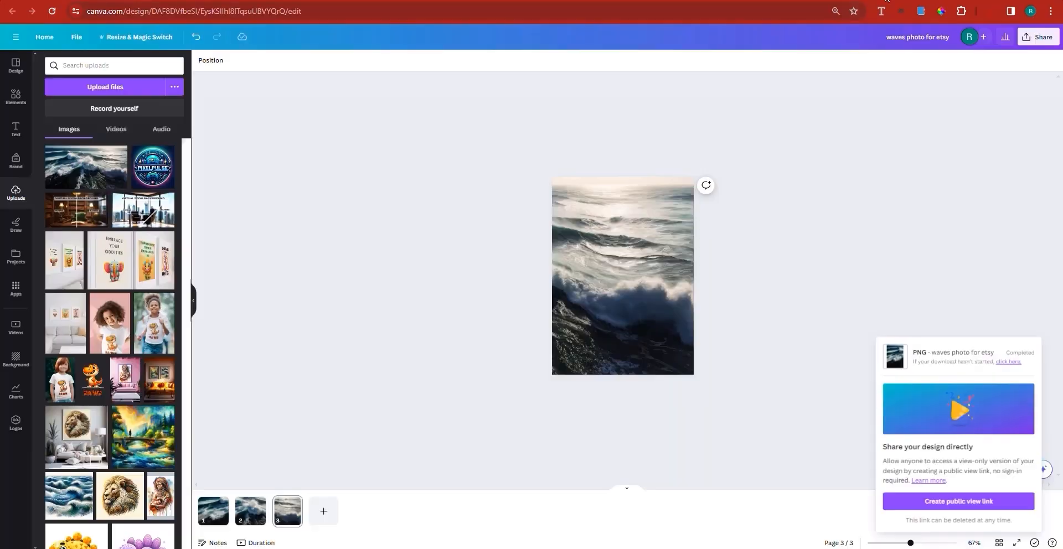
Open placeit.net/mockups/3d?f_tags=3D and view the Etsy listing's photo of three framed wave prints as a reference
{"action": "left_click", "coordinate": [752, 7]}
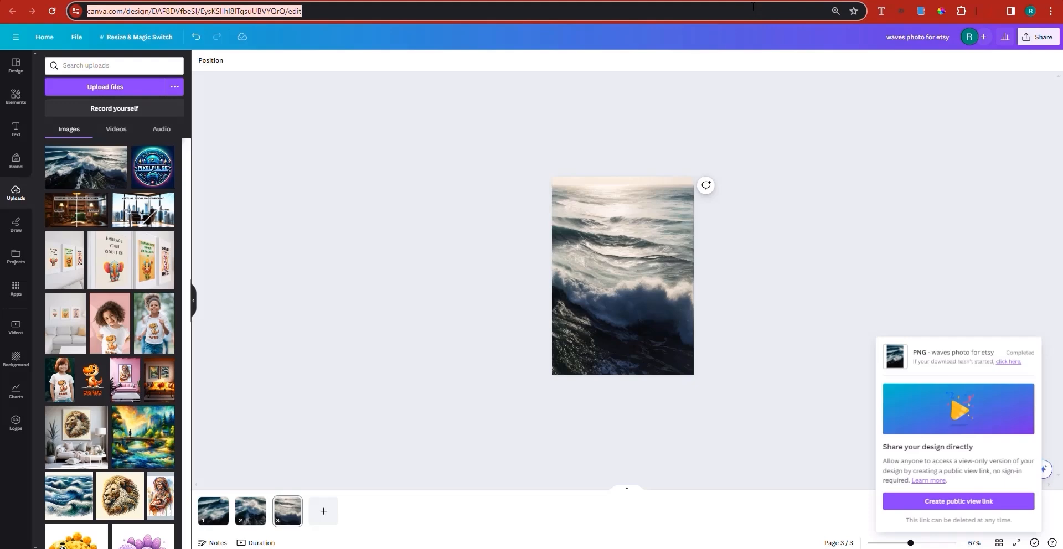
{"action": "type", "text": "placeit.net/mockups/3d?f_tags=3D"}
{"action": "key", "text": "Return"}
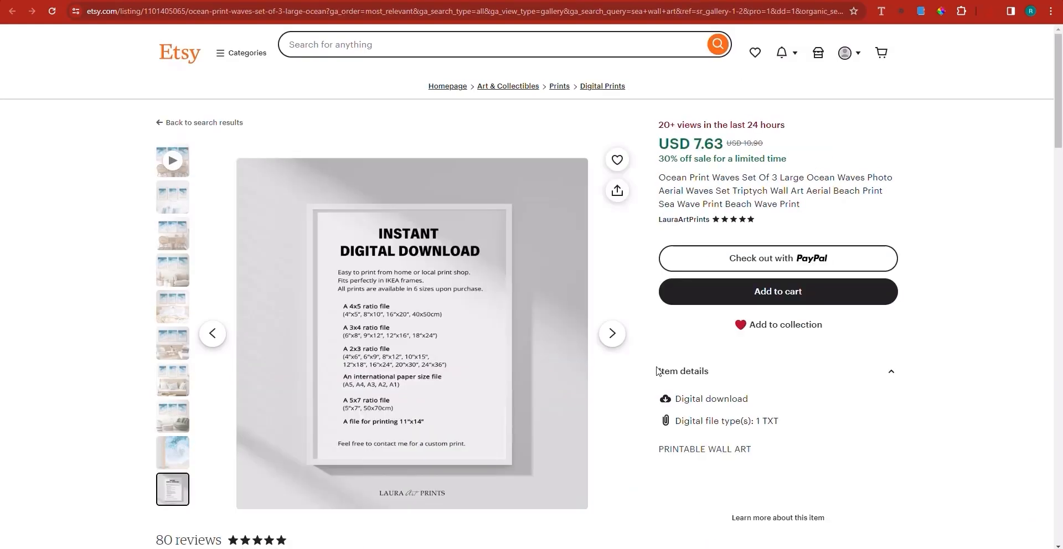
{"action": "left_click", "coordinate": [182, 205]}
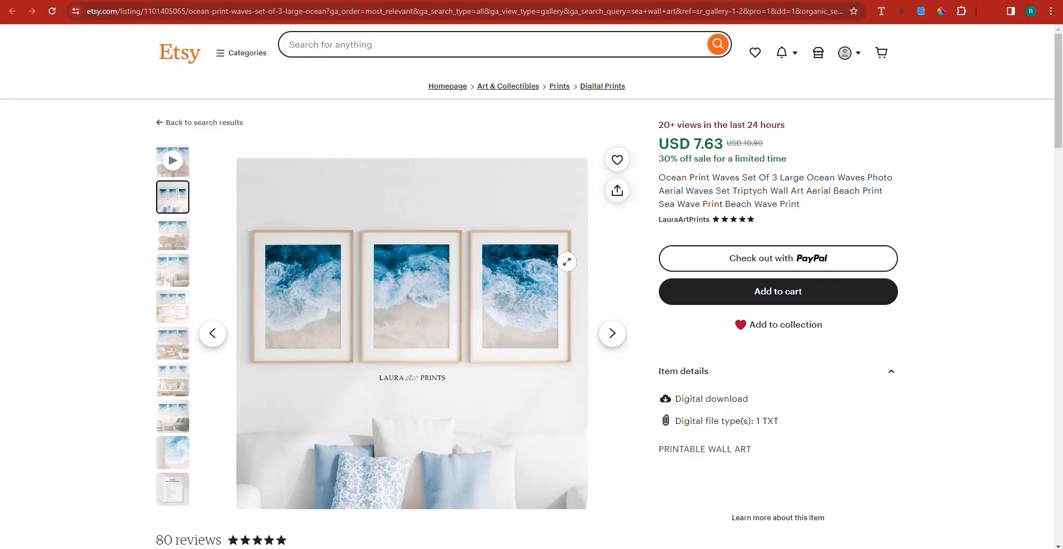
{"action": "key", "text": "alt+Left"}
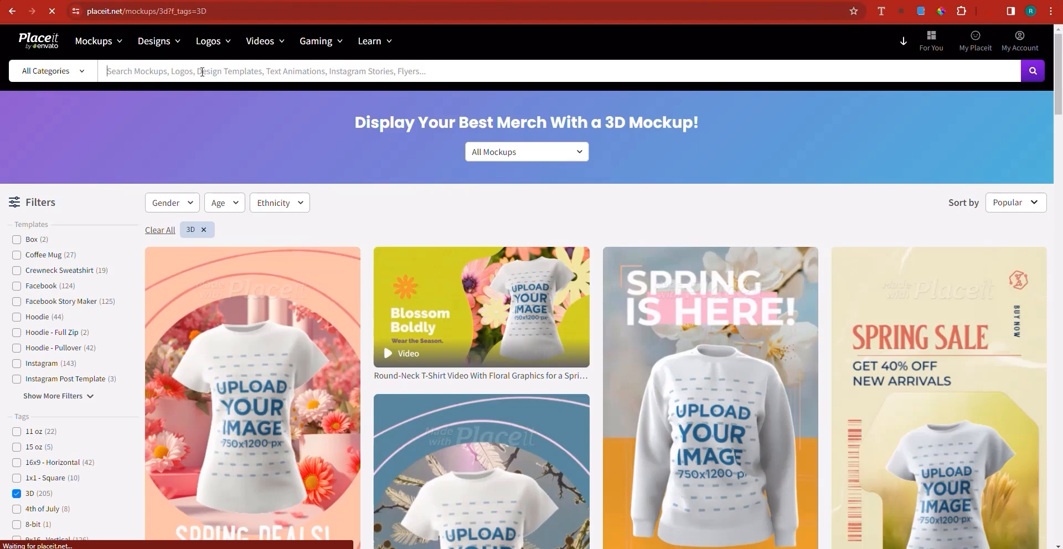
Search Placeit for "3 wall art mockups"
{"action": "type", "text": "wql"}
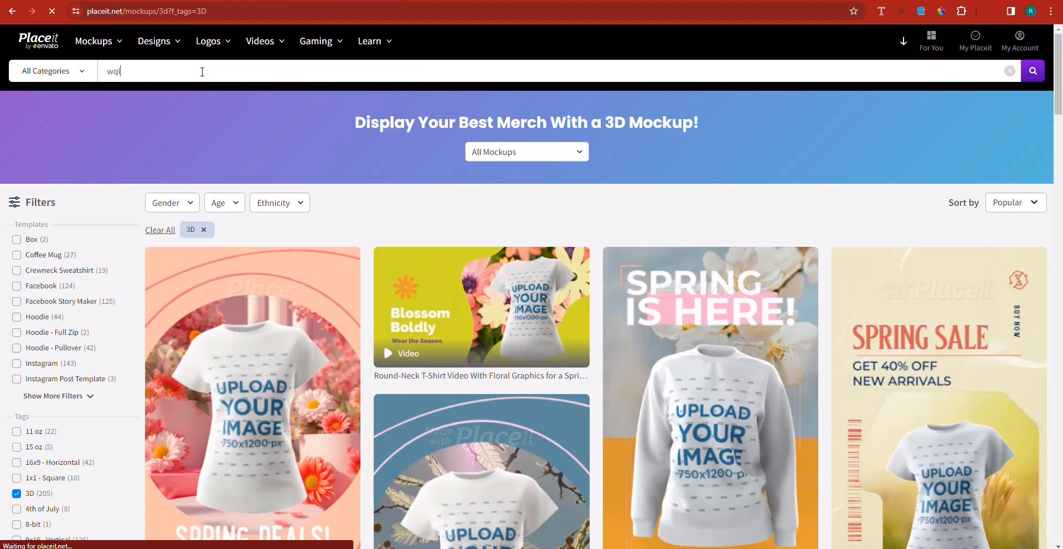
{"action": "type", "text": " art"}
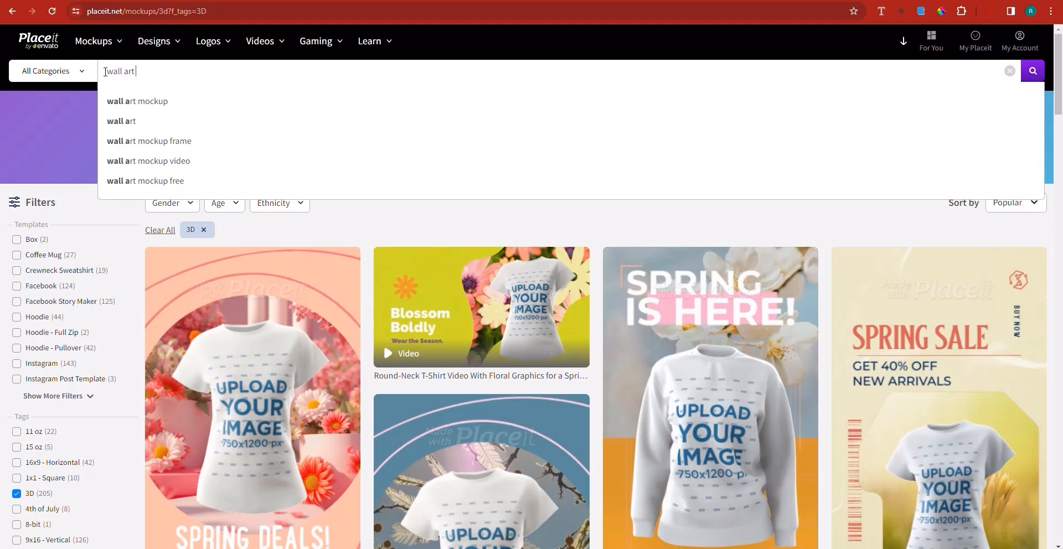
{"action": "type", "text": "3"}
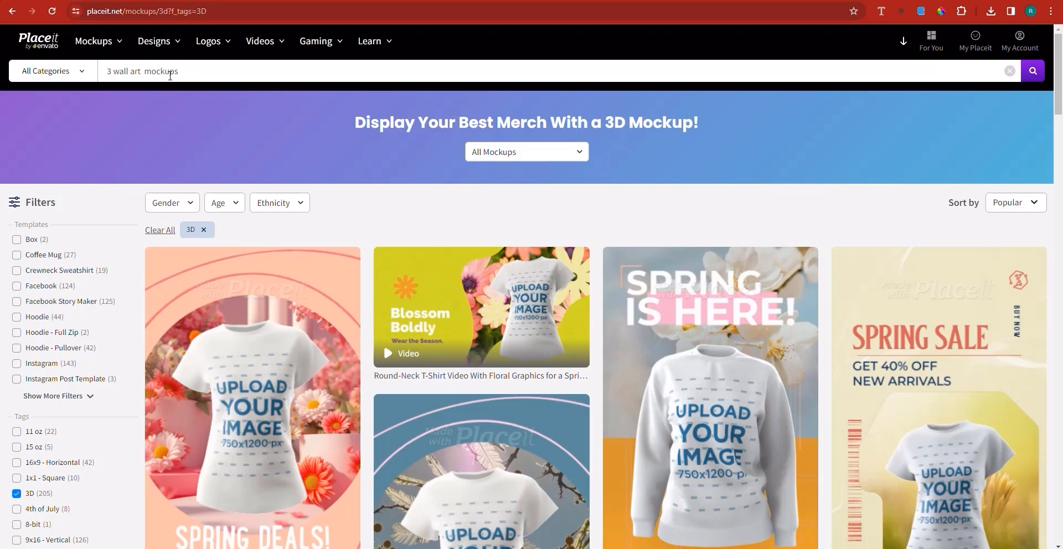
{"action": "key", "text": "Return"}
Browse the Placeit results and open the mockup of three poster frames hanging on a white living room wall
{"action": "scroll", "coordinate": [549, 296], "scroll_direction": "down", "scroll_amount": 5}
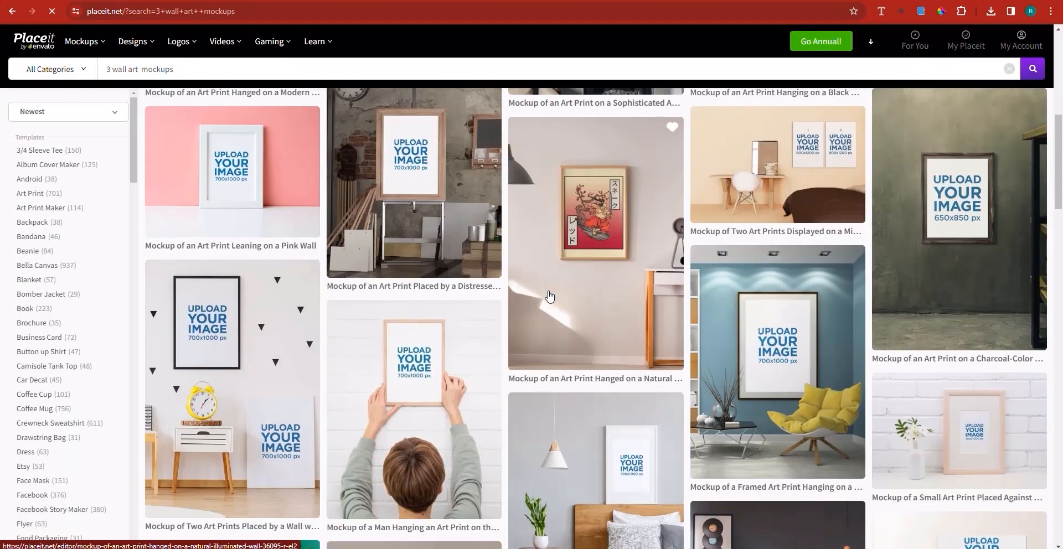
{"action": "scroll", "coordinate": [549, 296], "scroll_direction": "down", "scroll_amount": 8}
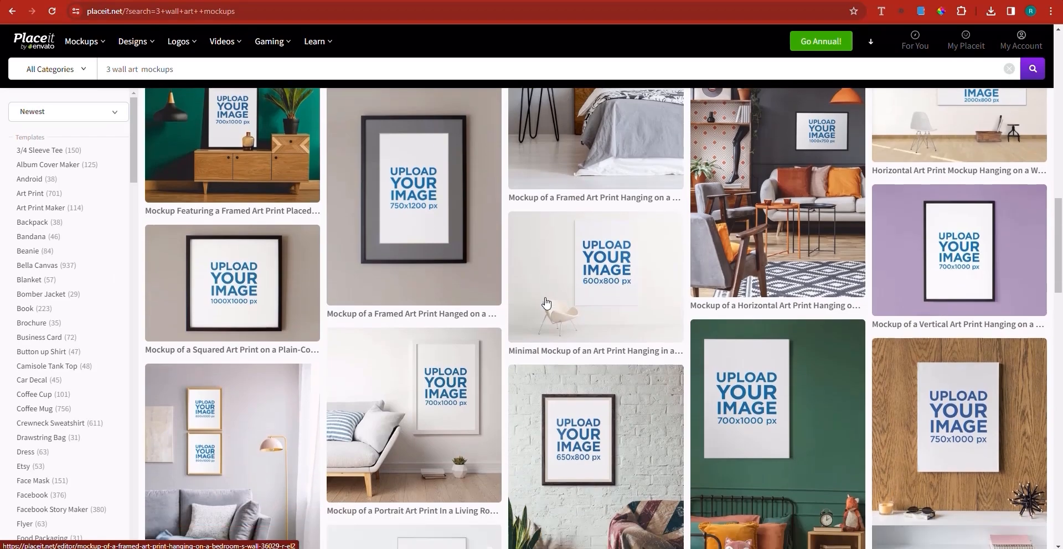
{"action": "scroll", "coordinate": [545, 303], "scroll_direction": "down", "scroll_amount": 9}
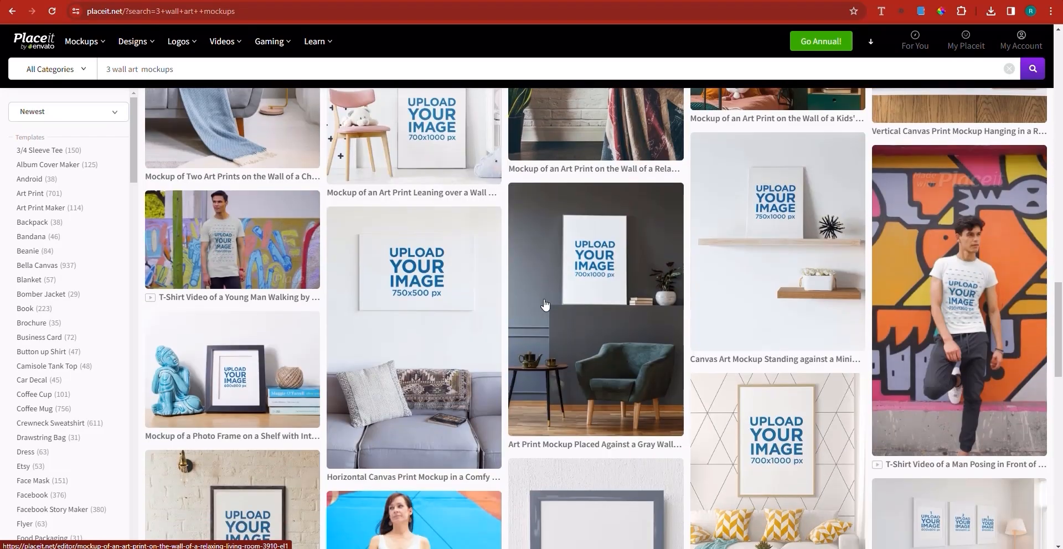
{"action": "scroll", "coordinate": [546, 303], "scroll_direction": "down", "scroll_amount": 3}
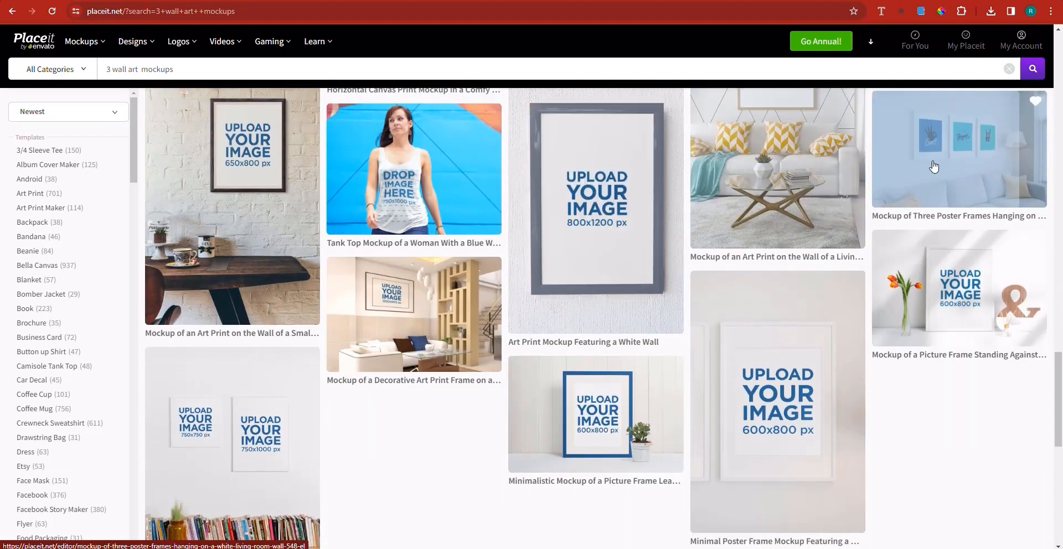
{"action": "left_click", "coordinate": [931, 172]}
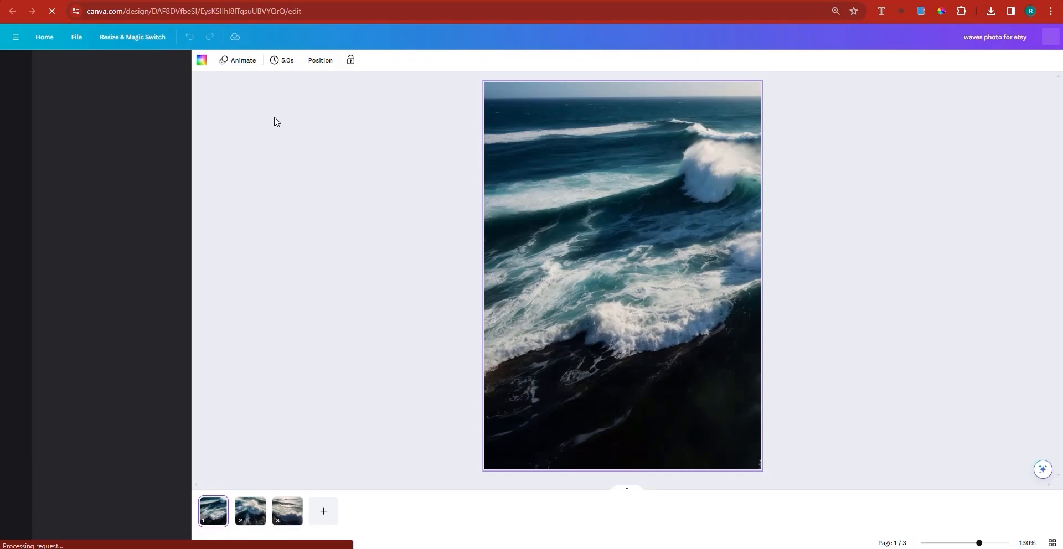
Set a custom resize of 600 x 800 px for all three pages, taking the size from the Placeit mockup's poster placeholders
{"action": "left_click", "coordinate": [140, 46]}
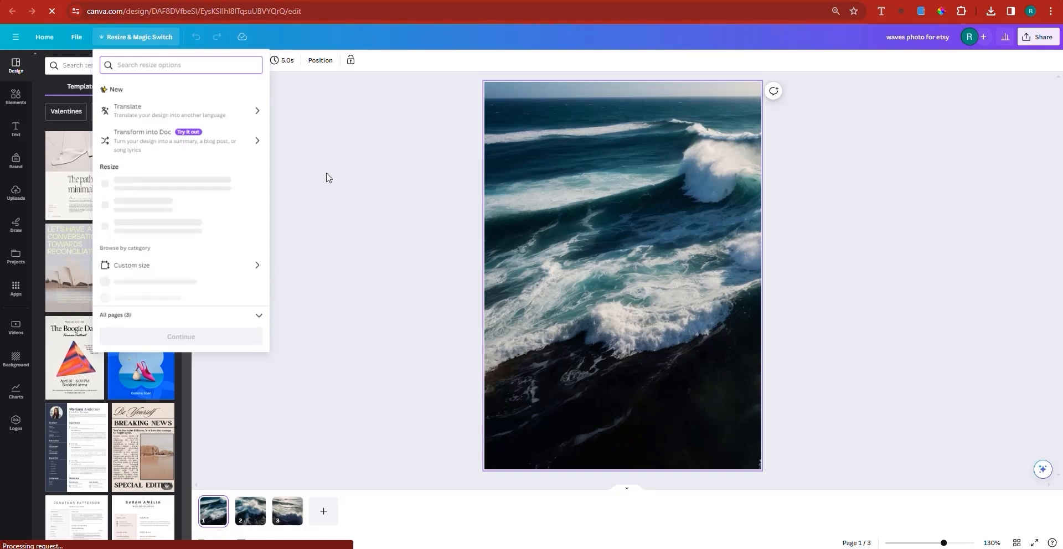
{"action": "left_click", "coordinate": [123, 260]}
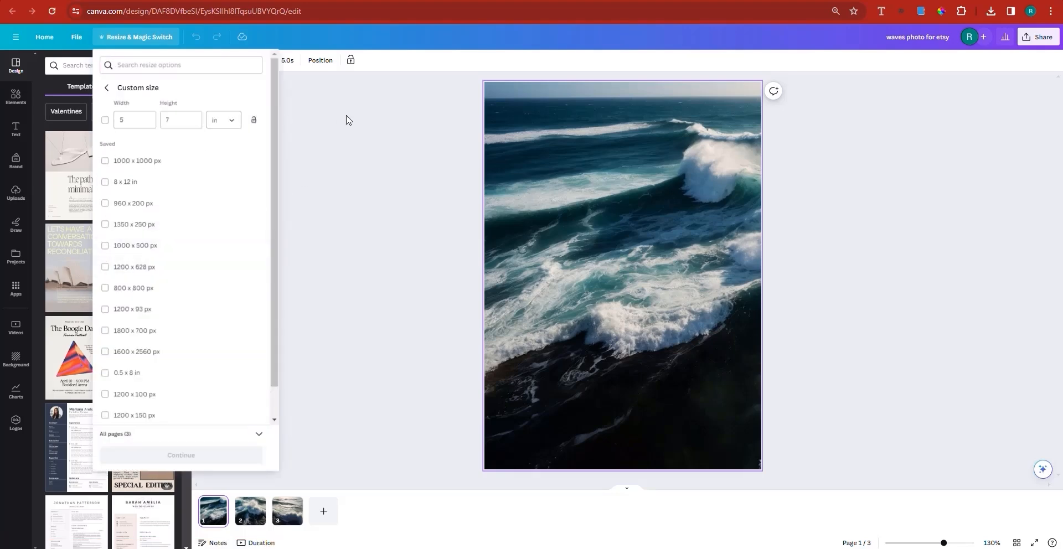
{"action": "left_click", "coordinate": [223, 120]}
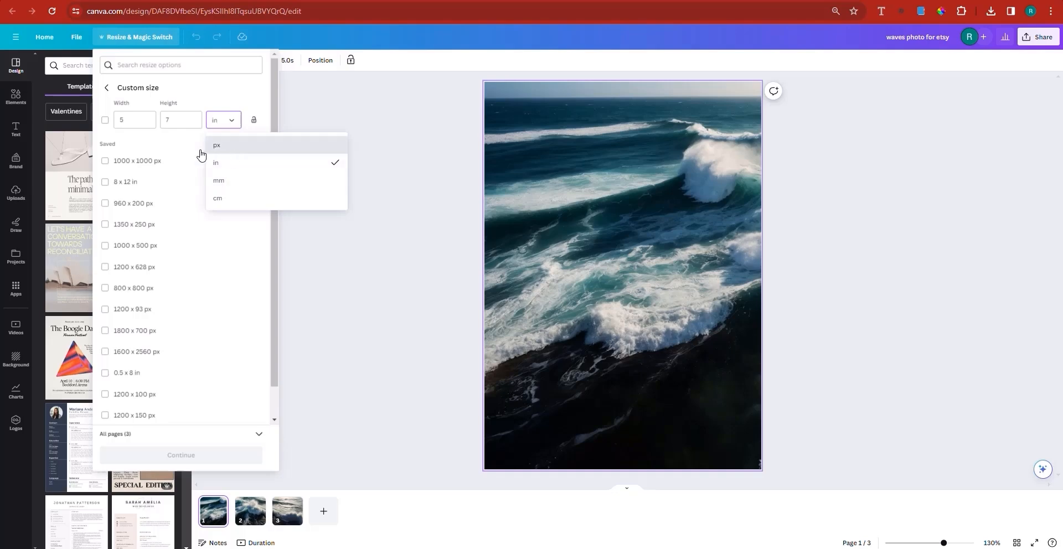
{"action": "left_click", "coordinate": [217, 145]}
{"action": "left_click", "coordinate": [133, 120]}
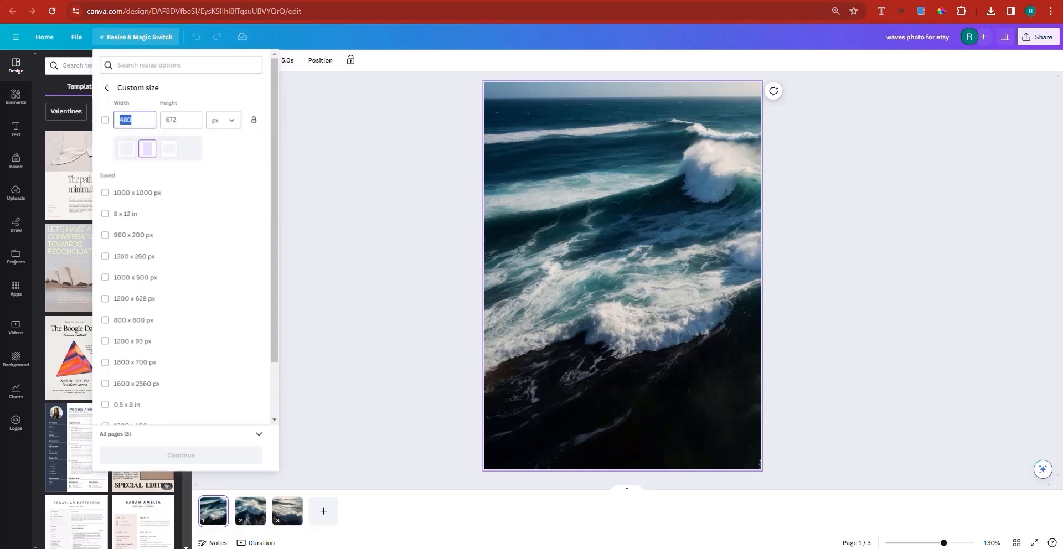
{"action": "key", "text": "ctrl+Tab"}
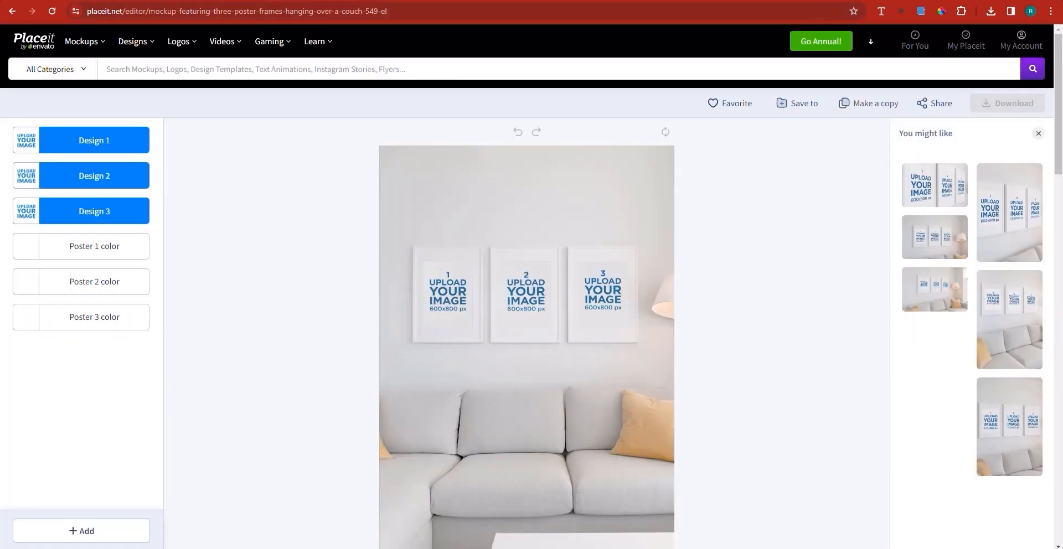
{"action": "key", "text": "ctrl+shift+Tab"}
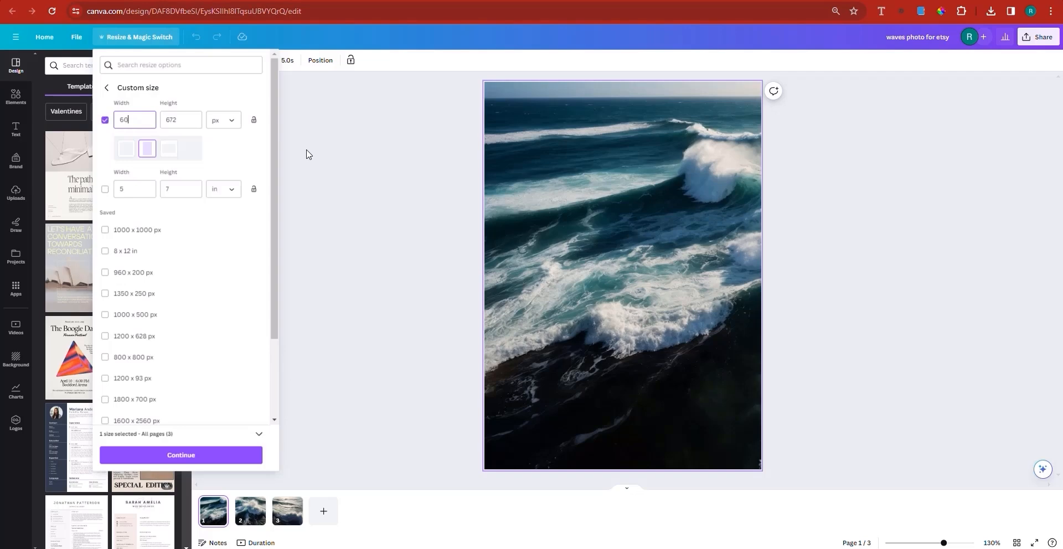
{"action": "left_click", "coordinate": [179, 117]}
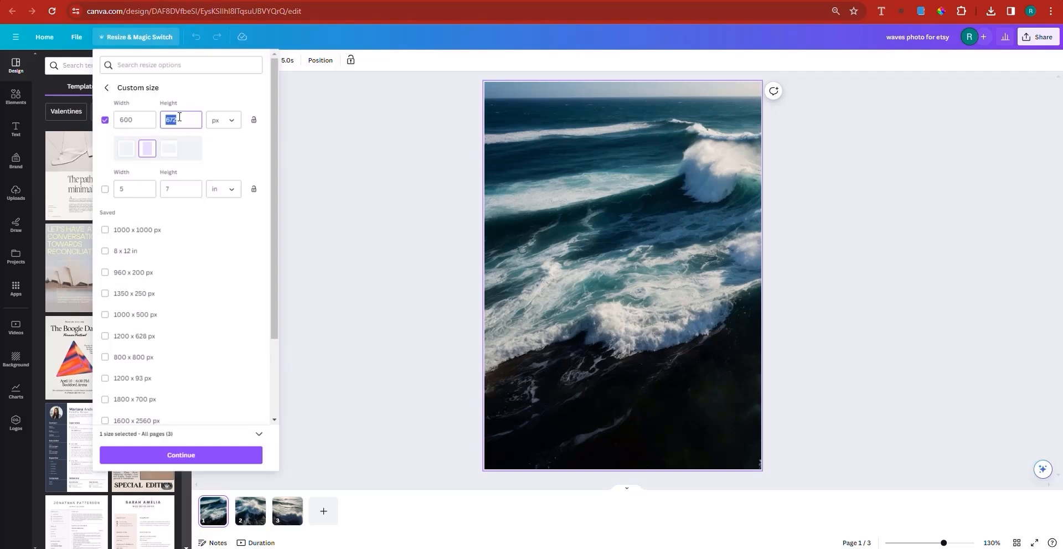
{"action": "type", "text": "80"}
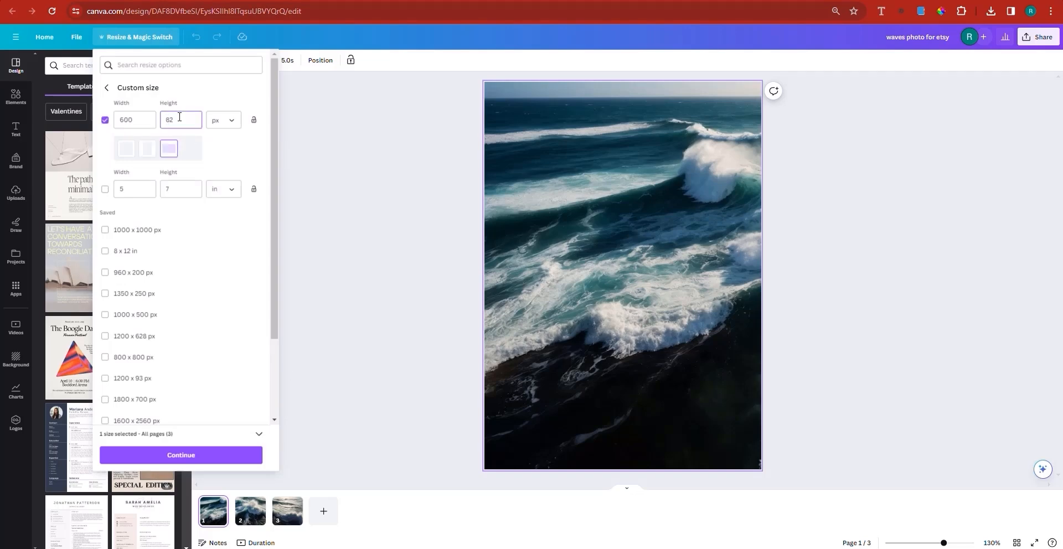
{"action": "type", "text": "00"}
Create a resized copy of the design at 600 x 800 px and open it
{"action": "left_click", "coordinate": [147, 460]}
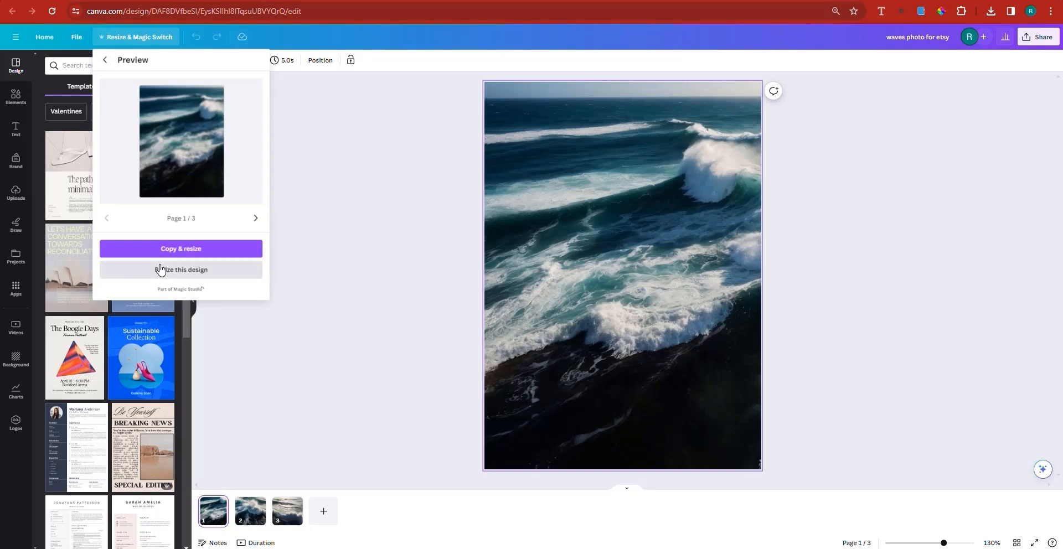
{"action": "left_click", "coordinate": [200, 258]}
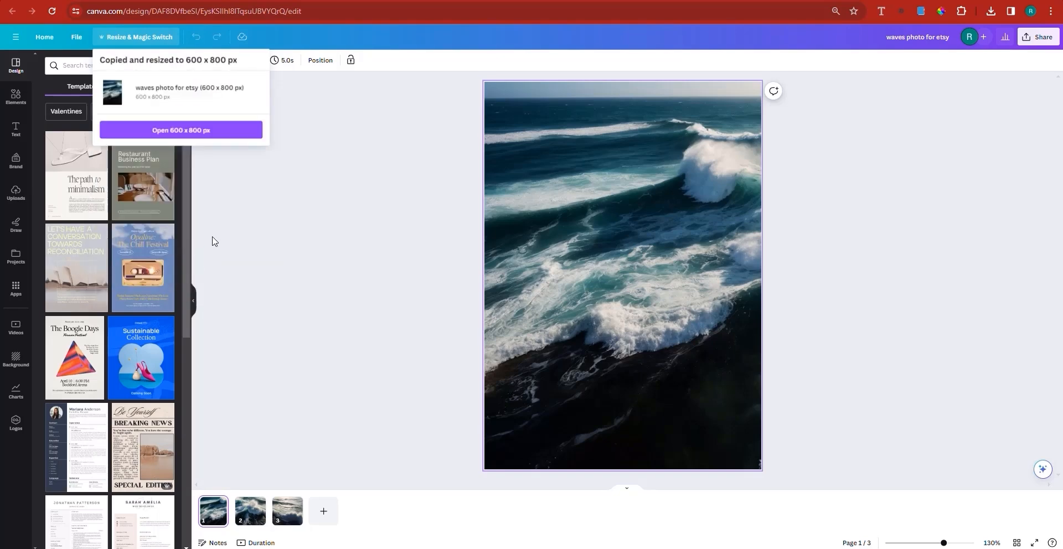
{"action": "left_click", "coordinate": [210, 137]}
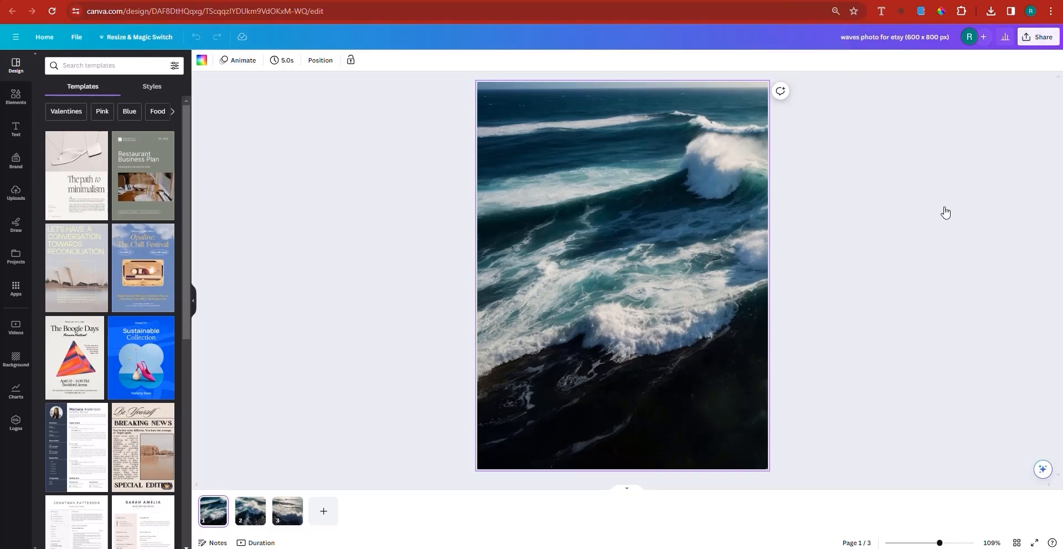
Download only page 1 of the 600 x 800 px design as a PNG
{"action": "left_click", "coordinate": [1038, 36]}
{"action": "left_click", "coordinate": [926, 263]}
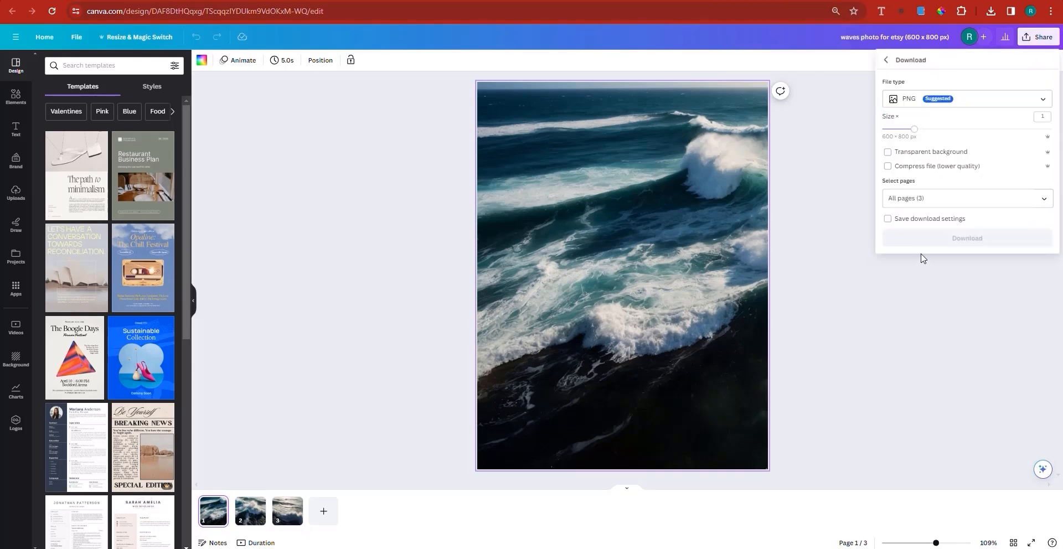
{"action": "left_click", "coordinate": [973, 204]}
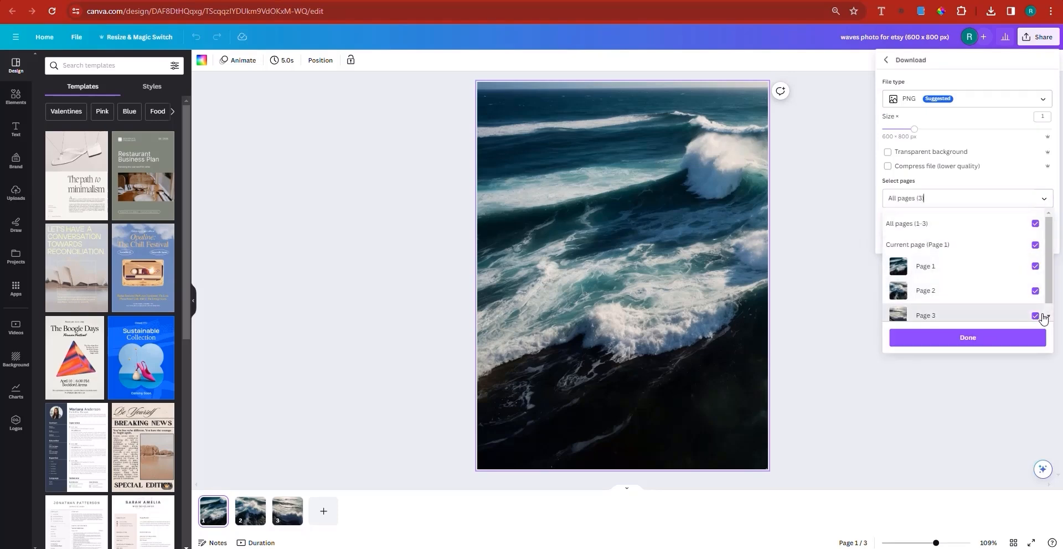
{"action": "left_click", "coordinate": [1041, 316]}
{"action": "left_click", "coordinate": [1034, 291]}
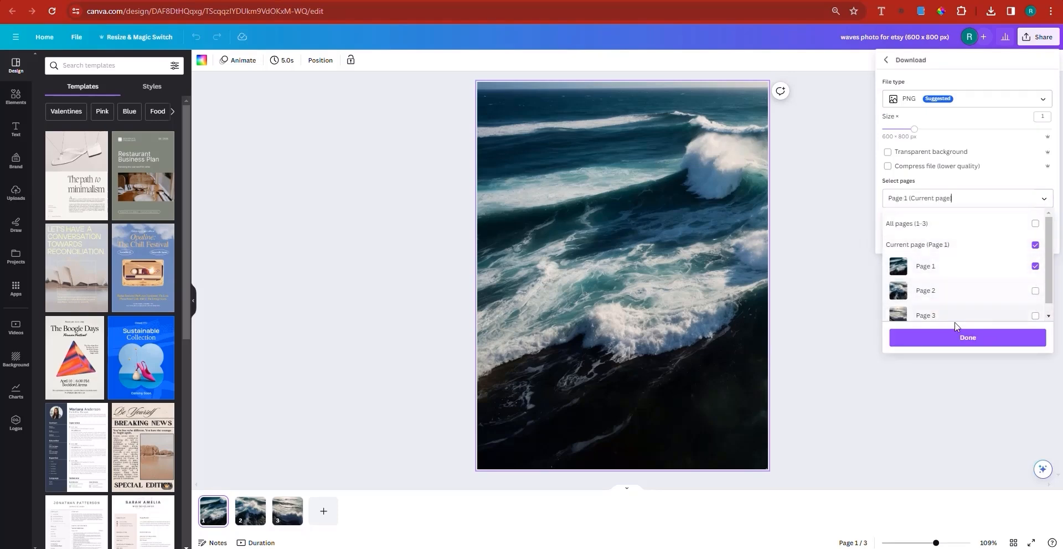
{"action": "left_click", "coordinate": [957, 340]}
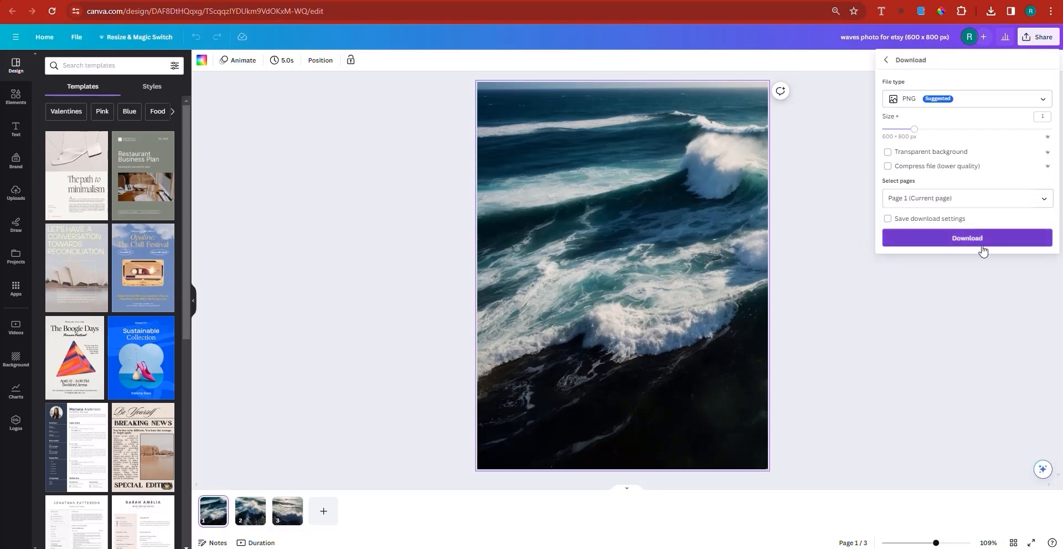
{"action": "left_click", "coordinate": [979, 244]}
Download only page 2 of the 600 x 800 px design as a PNG
{"action": "left_click", "coordinate": [1044, 37]}
{"action": "left_click", "coordinate": [1046, 40]}
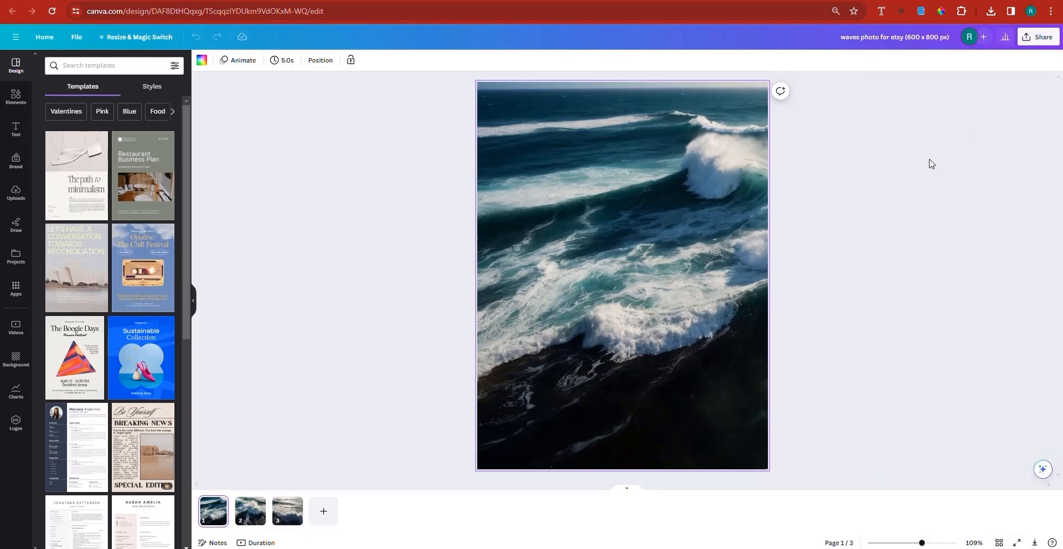
{"action": "left_click", "coordinate": [1040, 42]}
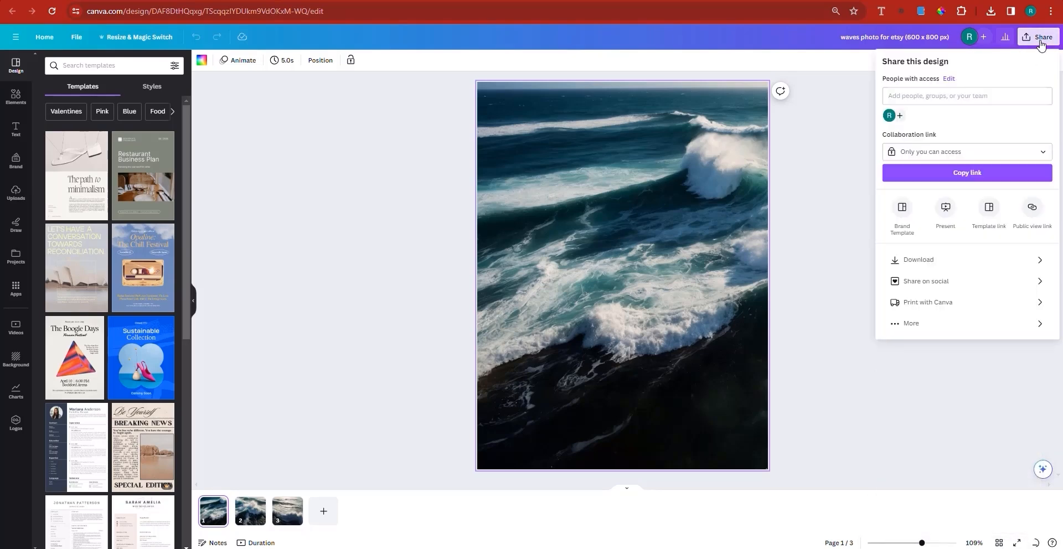
{"action": "left_click", "coordinate": [927, 261]}
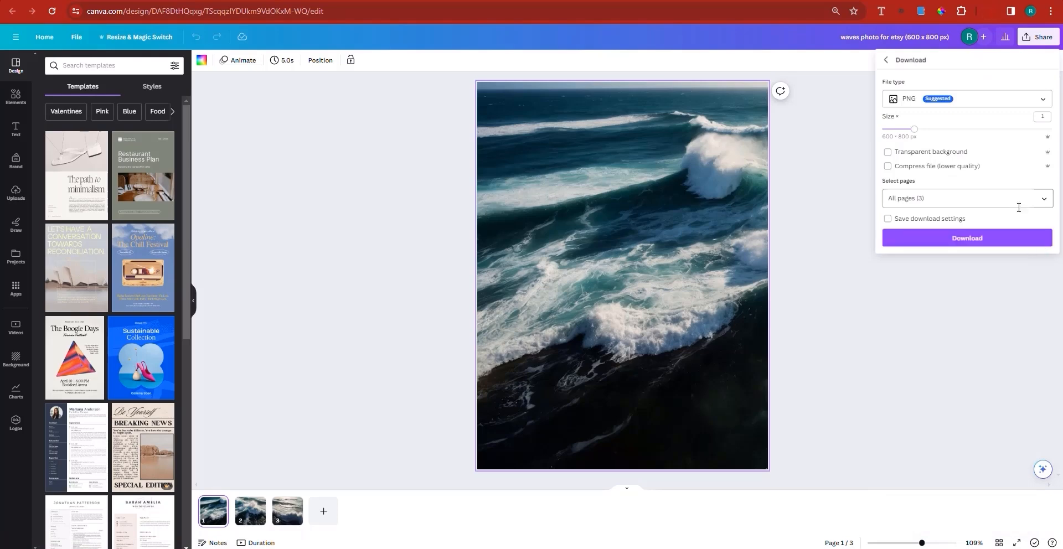
{"action": "left_click", "coordinate": [1043, 200]}
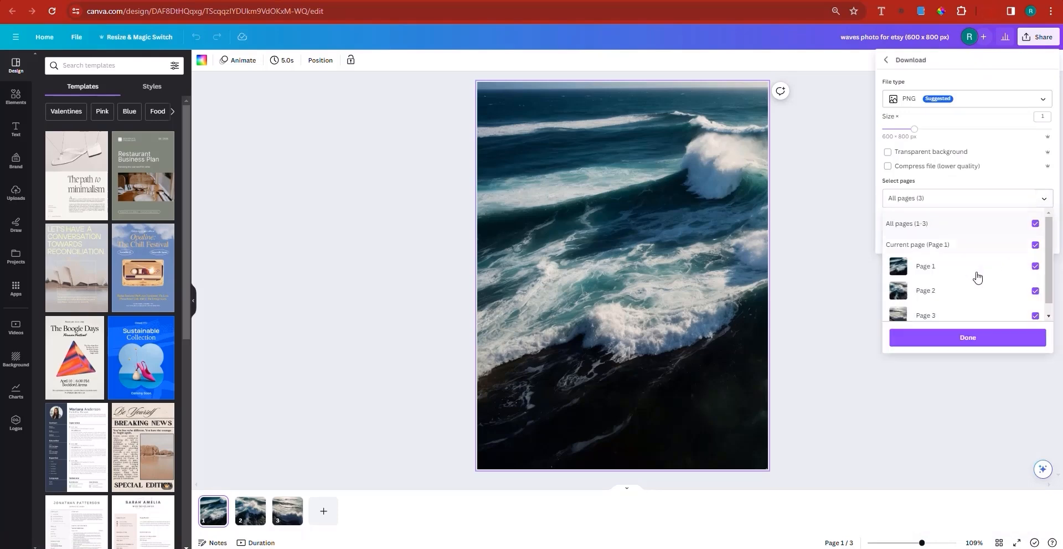
{"action": "left_click", "coordinate": [1034, 266]}
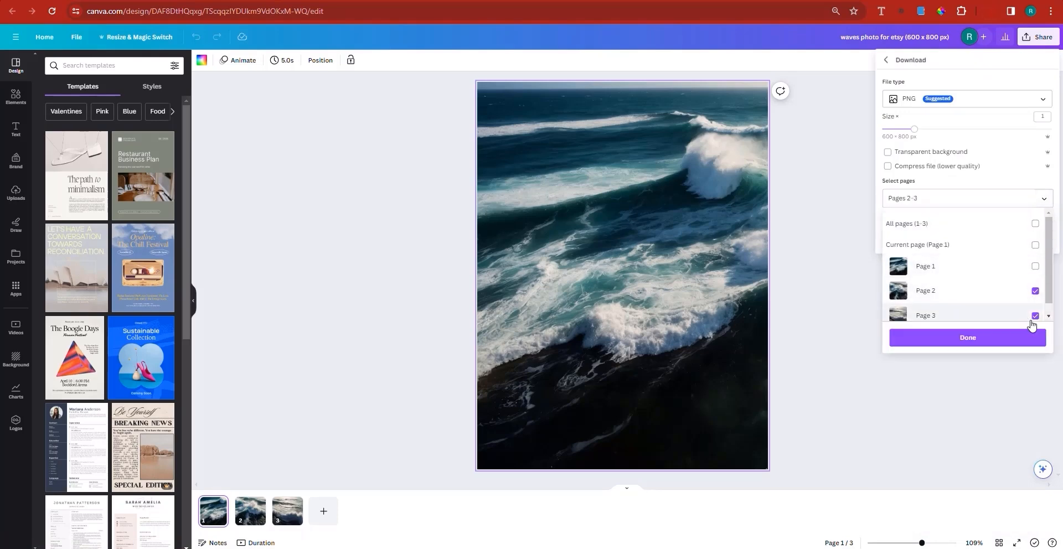
{"action": "left_click", "coordinate": [969, 339]}
{"action": "left_click", "coordinate": [997, 242]}
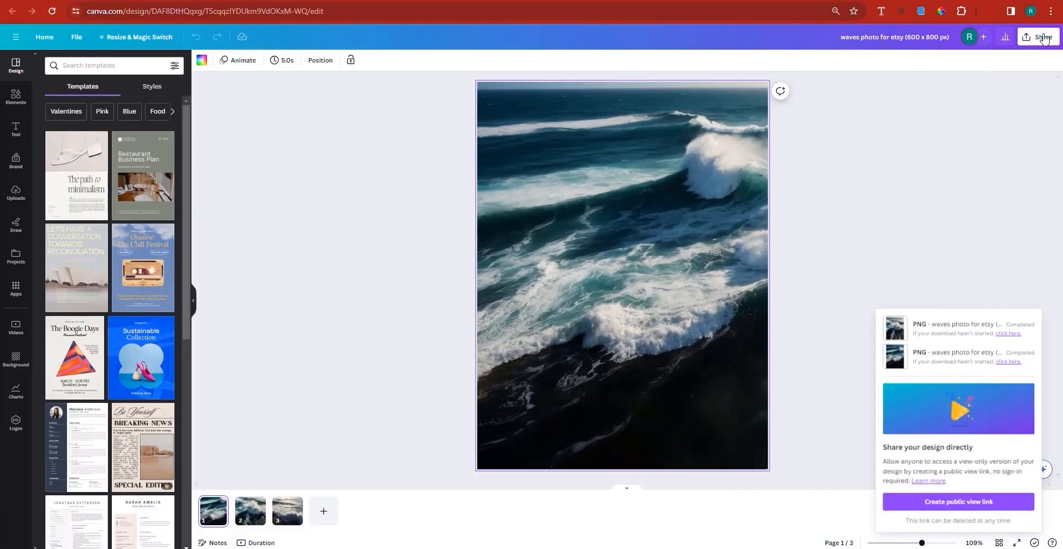
Download only page 3 of the 600 x 800 px design as a PNG
{"action": "left_click", "coordinate": [1038, 36]}
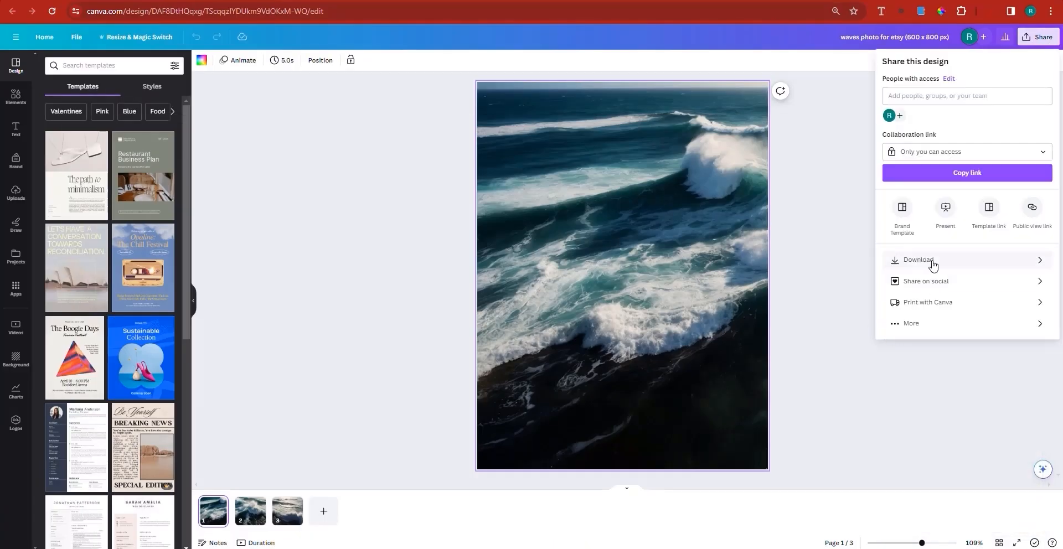
{"action": "left_click", "coordinate": [883, 268]}
{"action": "left_click", "coordinate": [1038, 198]}
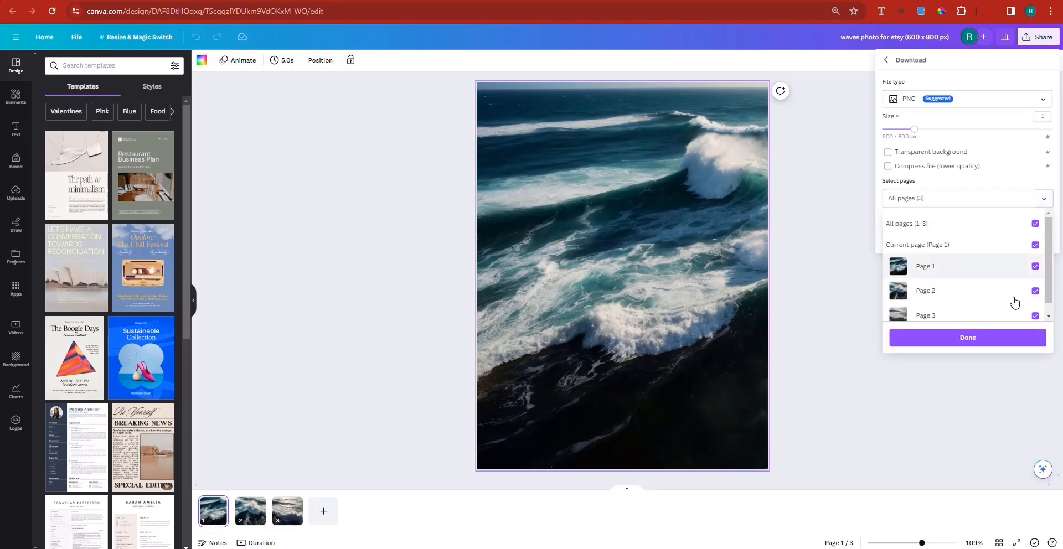
{"action": "left_click", "coordinate": [1034, 291]}
{"action": "left_click", "coordinate": [1034, 266]}
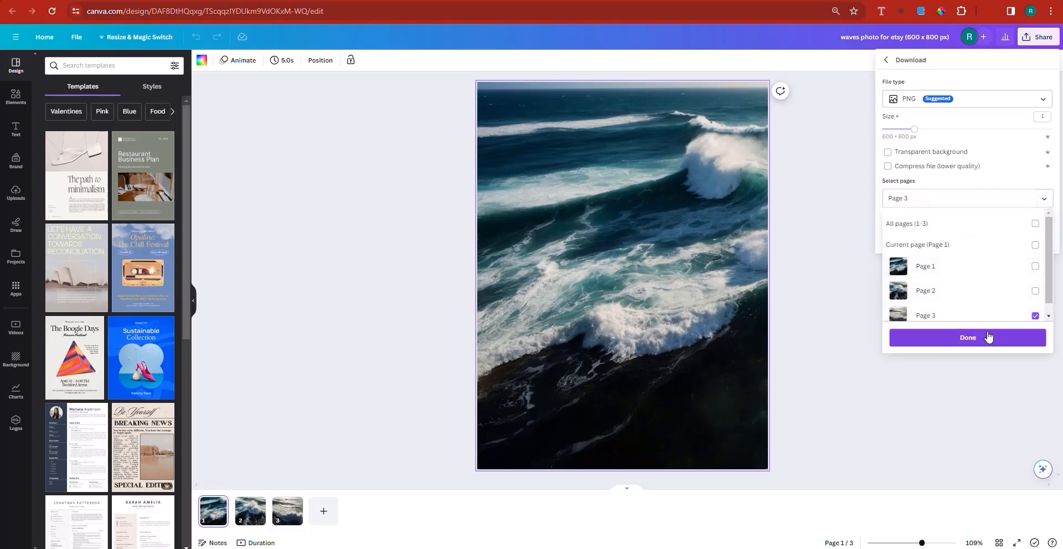
{"action": "left_click", "coordinate": [988, 337]}
{"action": "left_click", "coordinate": [995, 244]}
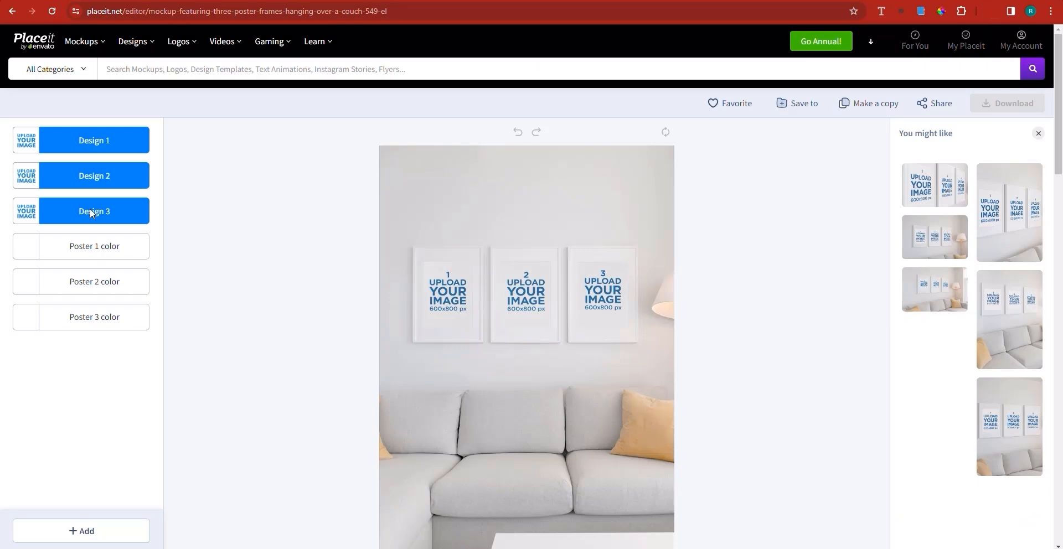
In the Placeit mockup, upload the page 1 wave image as Design 1 and the page 2 wave image as Design 2, cropped to fit
{"action": "left_click", "coordinate": [92, 149]}
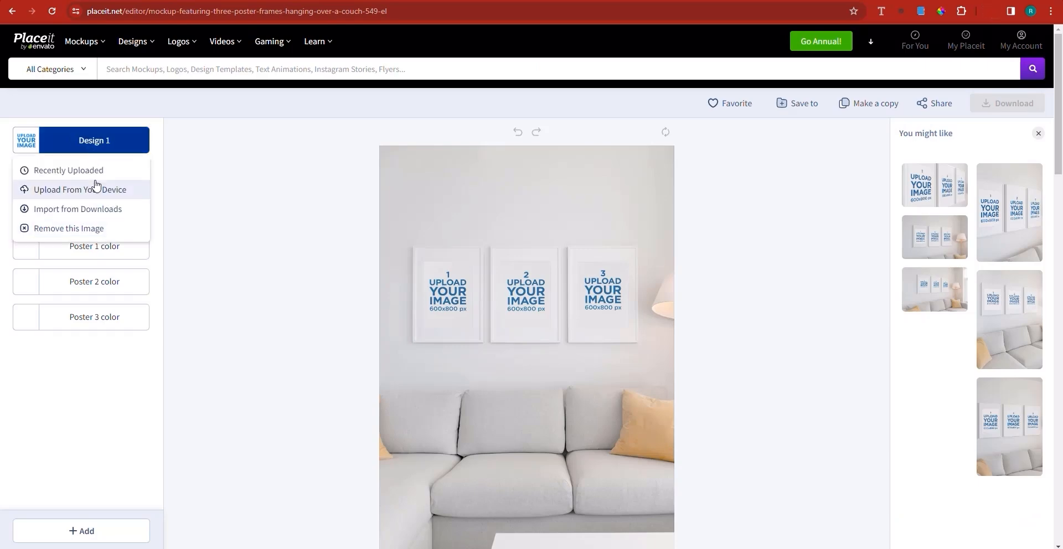
{"action": "left_click", "coordinate": [93, 172]}
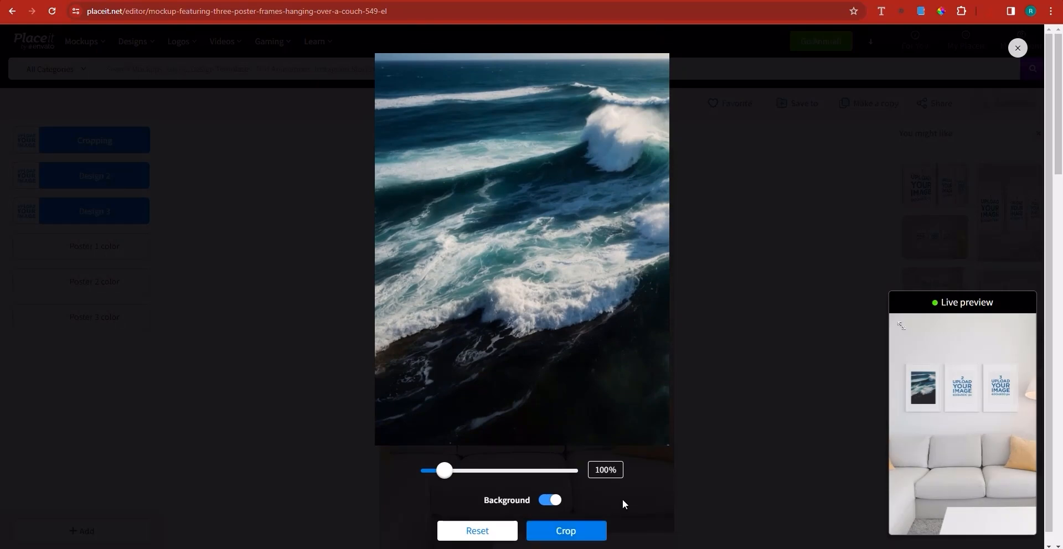
{"action": "left_click", "coordinate": [586, 535]}
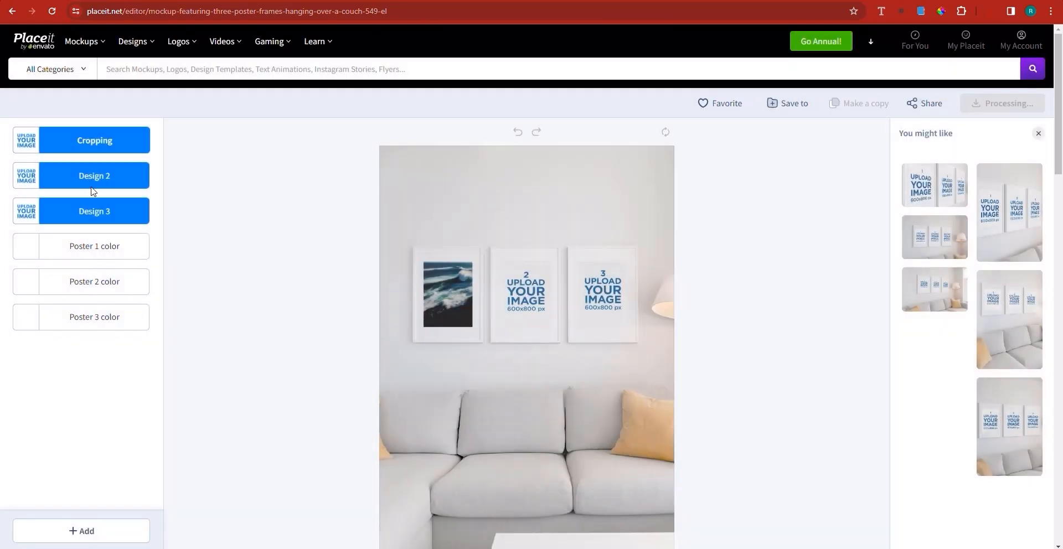
{"action": "left_click", "coordinate": [93, 177]}
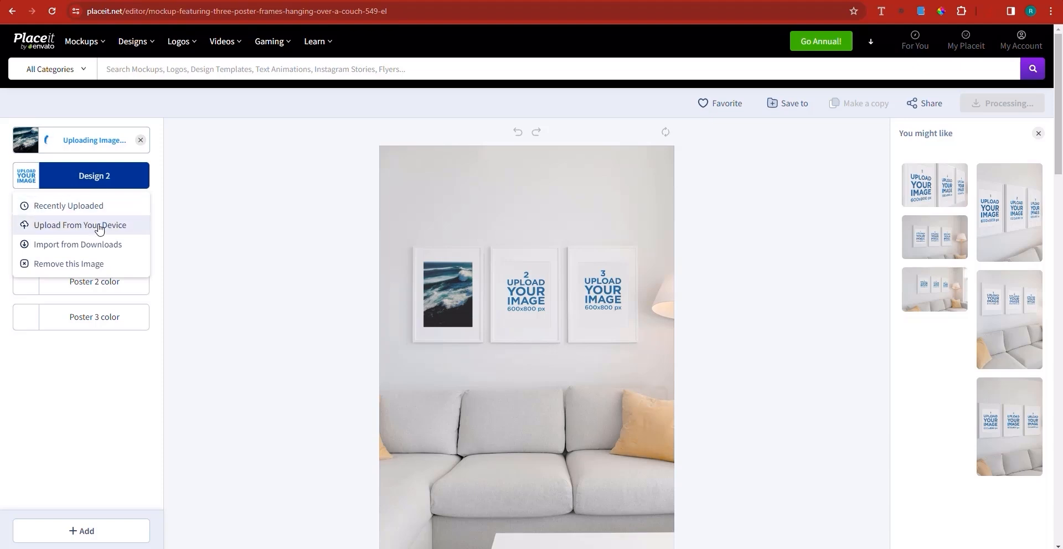
{"action": "left_click", "coordinate": [100, 231]}
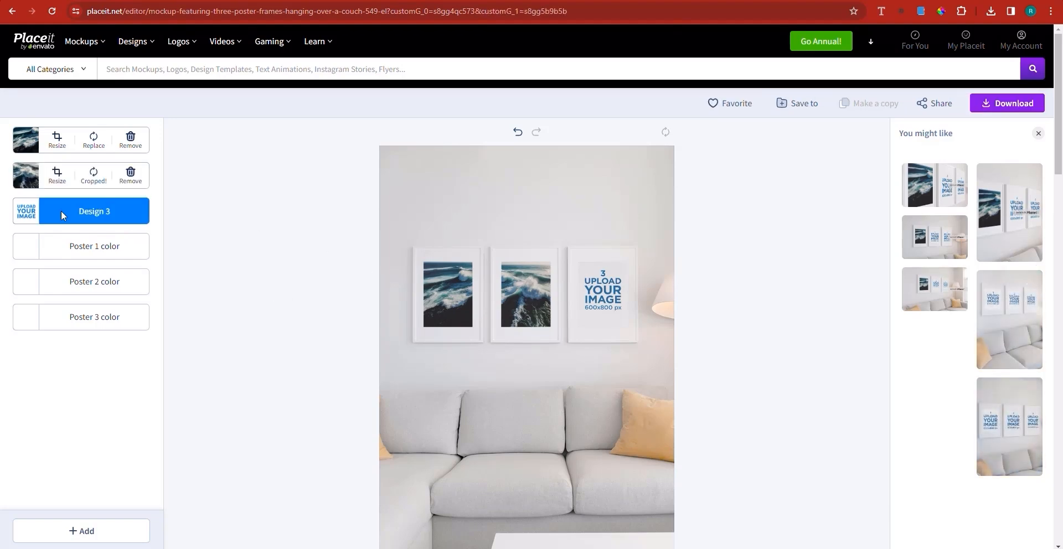
Upload "waves photo for etsy (600 x 800 px) (2)" as Design 3 in the mockup and crop it at 100%
{"action": "left_click", "coordinate": [129, 221]}
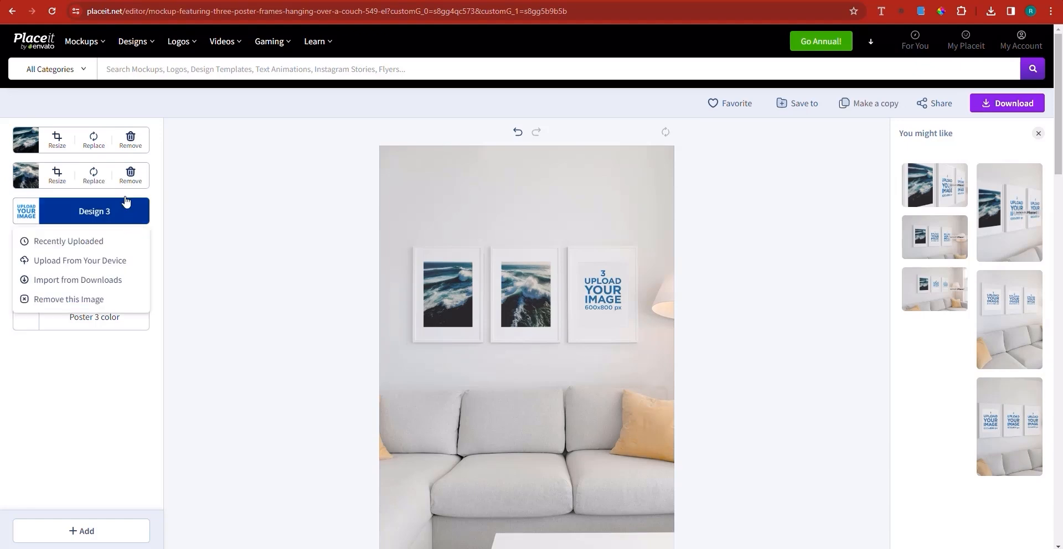
{"action": "left_click", "coordinate": [89, 263]}
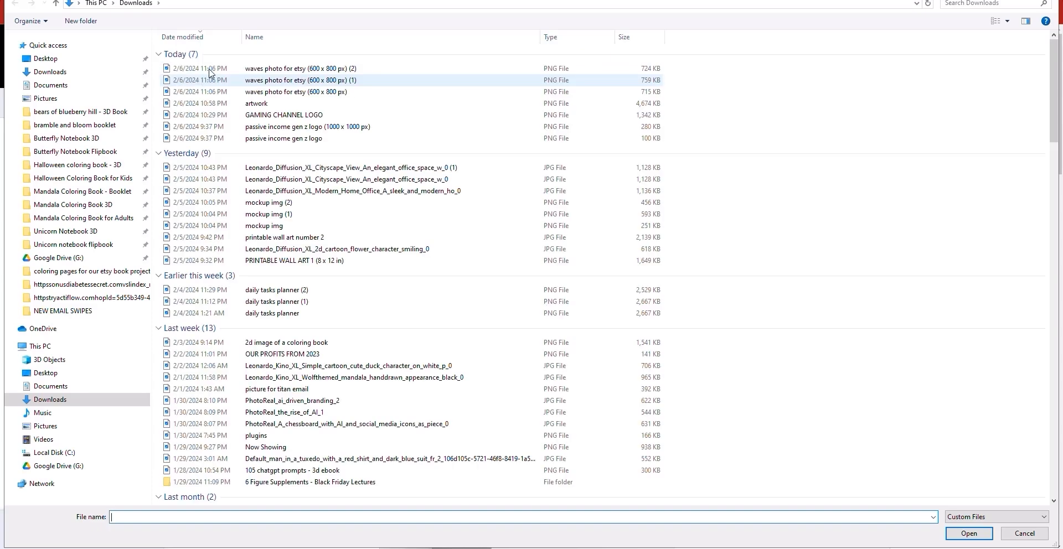
{"action": "left_click", "coordinate": [211, 69]}
{"action": "double_click", "coordinate": [211, 69]}
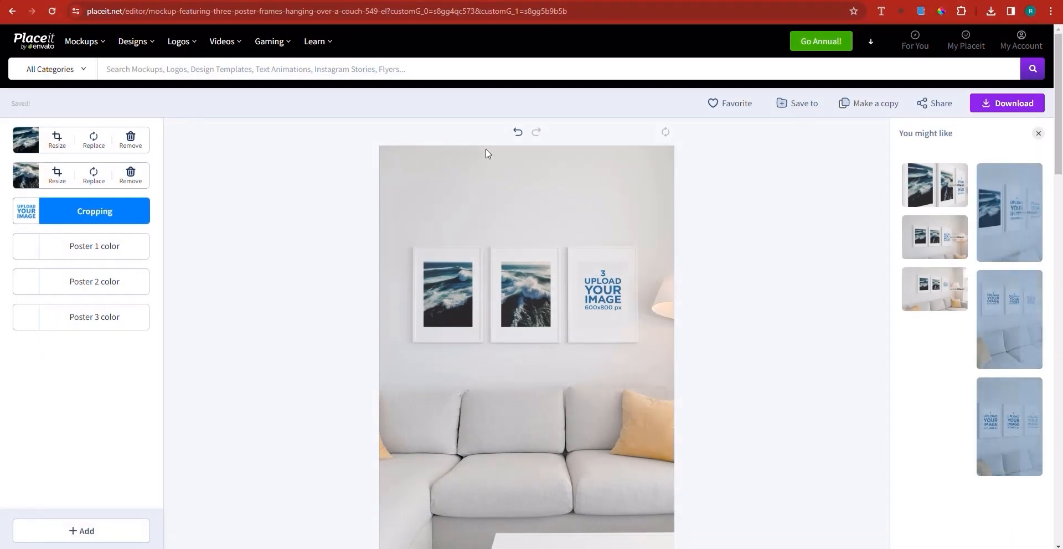
{"action": "left_click", "coordinate": [555, 1]}
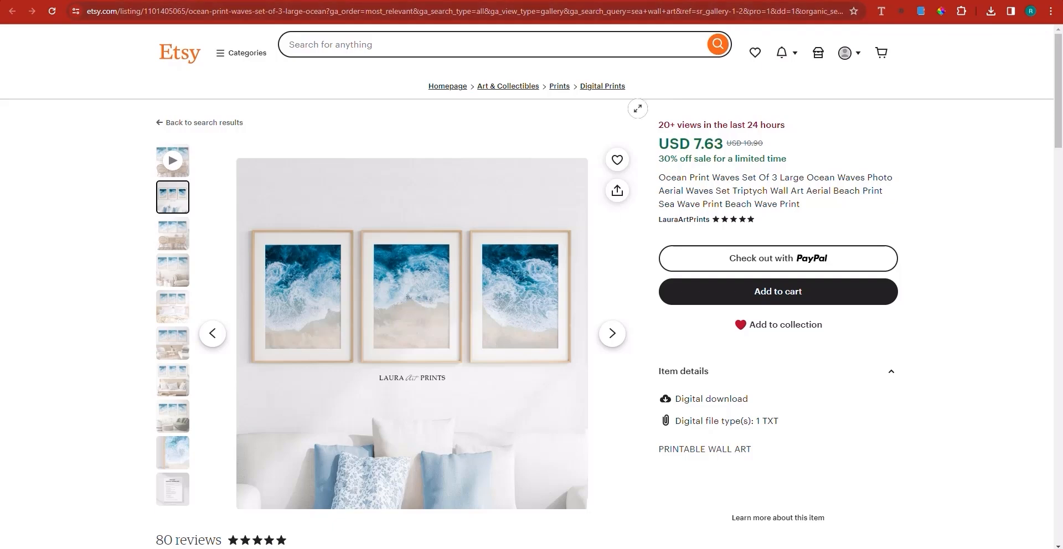
{"action": "left_click", "coordinate": [578, 1]}
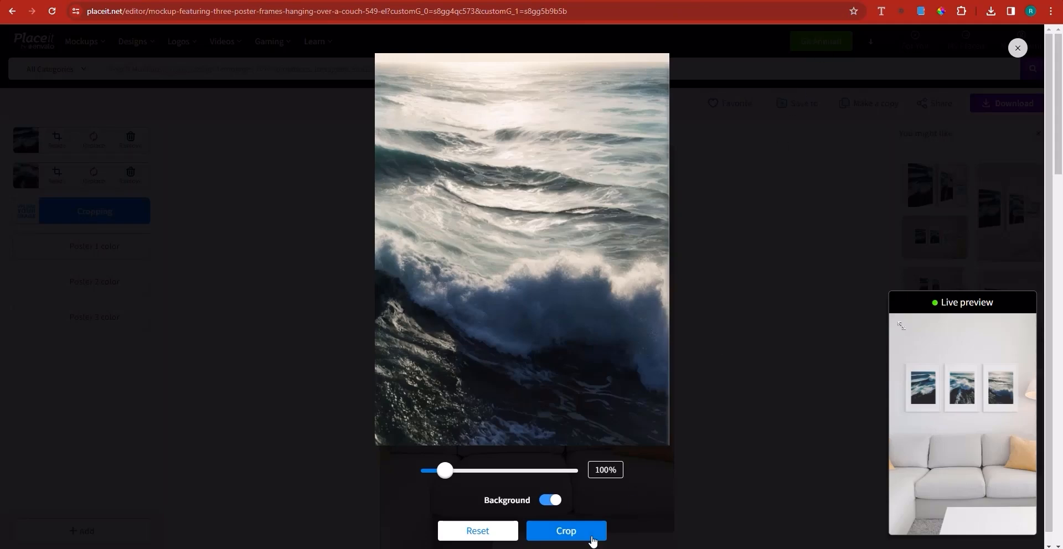
{"action": "left_click", "coordinate": [584, 540]}
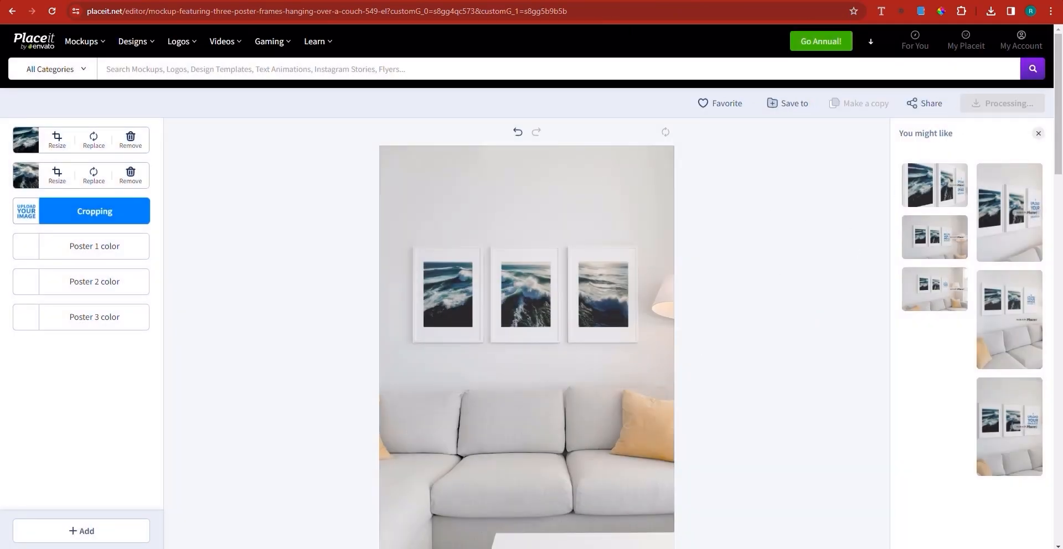
{"action": "key", "text": "ctrl+t"}
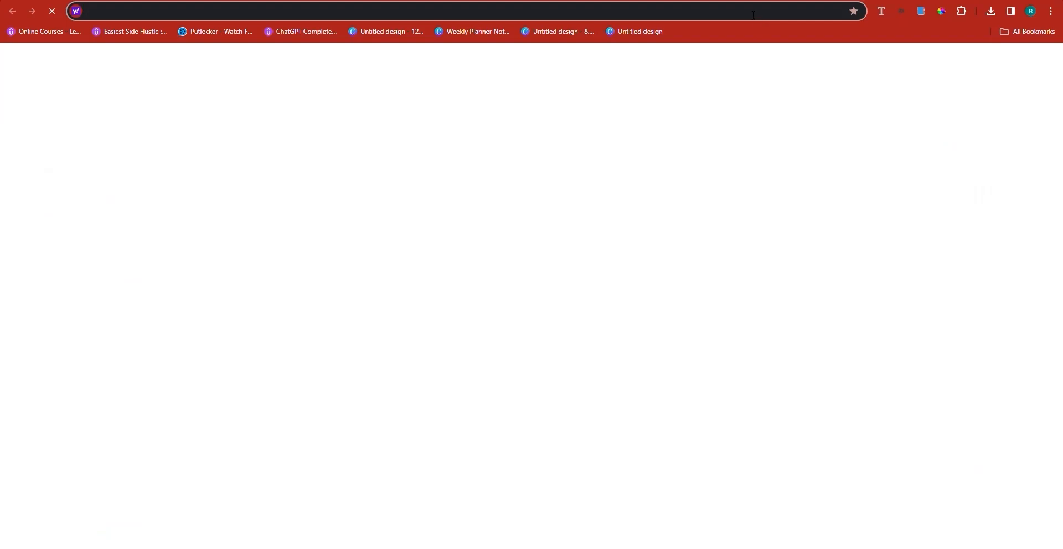
{"action": "type", "text": "pla"}
{"action": "key", "text": "Return"}
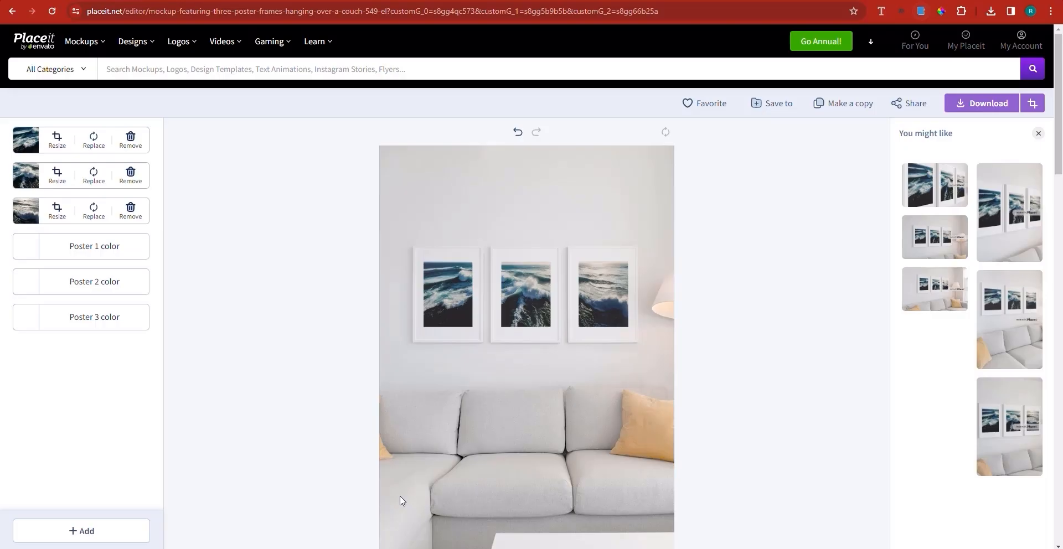
Inspect the downloaded three-poster mockup in Photos, then compare it with the sofa-scene photo of the Etsy ocean waves listing
{"action": "mouse_move", "coordinate": [446, 548]}
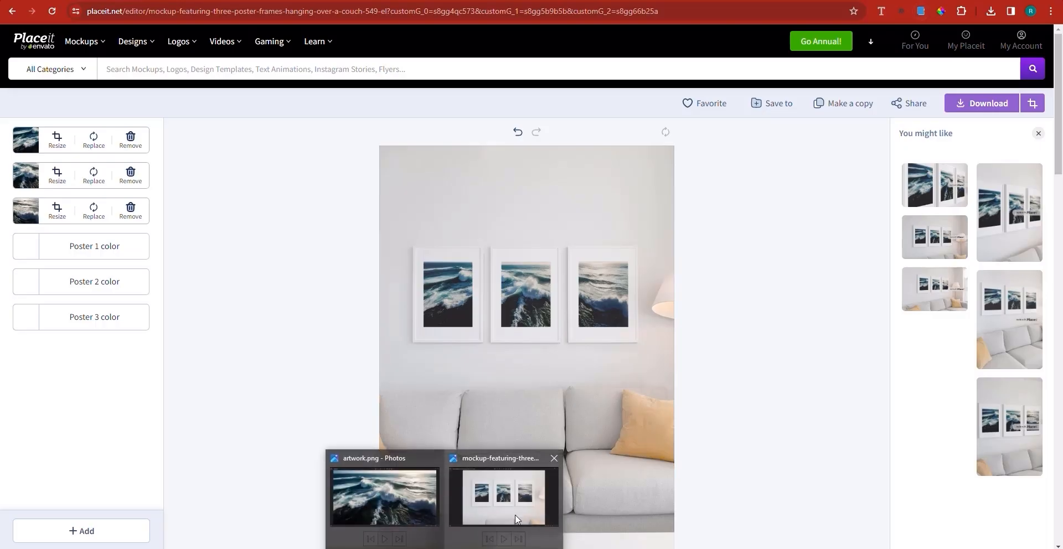
{"action": "left_click", "coordinate": [517, 514]}
{"action": "scroll", "coordinate": [625, 468], "scroll_direction": "up", "scroll_amount": 4}
{"action": "scroll", "coordinate": [637, 443], "scroll_direction": "down", "scroll_amount": 5}
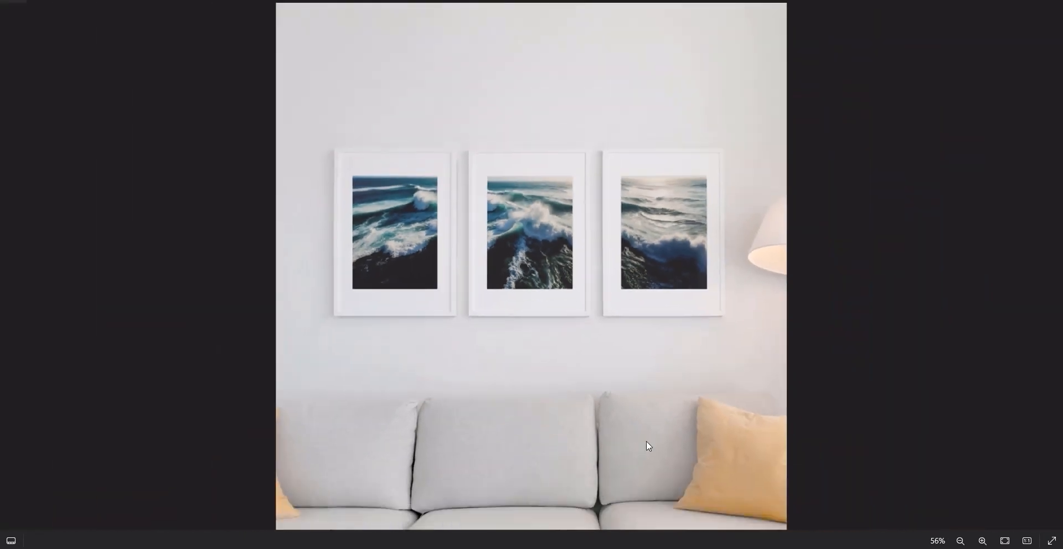
{"action": "scroll", "coordinate": [646, 441], "scroll_direction": "up", "scroll_amount": 2}
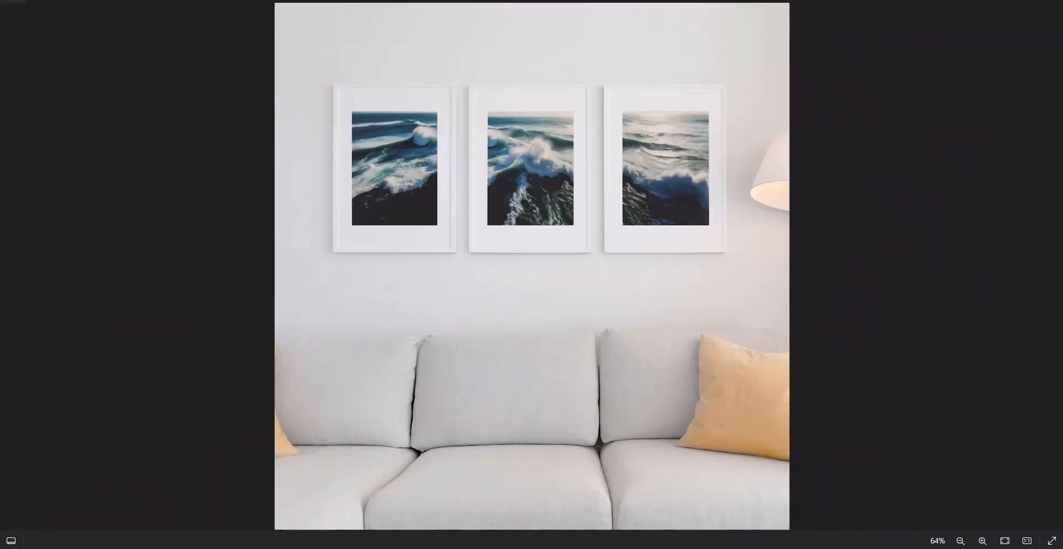
{"action": "left_click", "coordinate": [985, 1]}
{"action": "scroll", "coordinate": [969, 327], "scroll_direction": "down", "scroll_amount": 2}
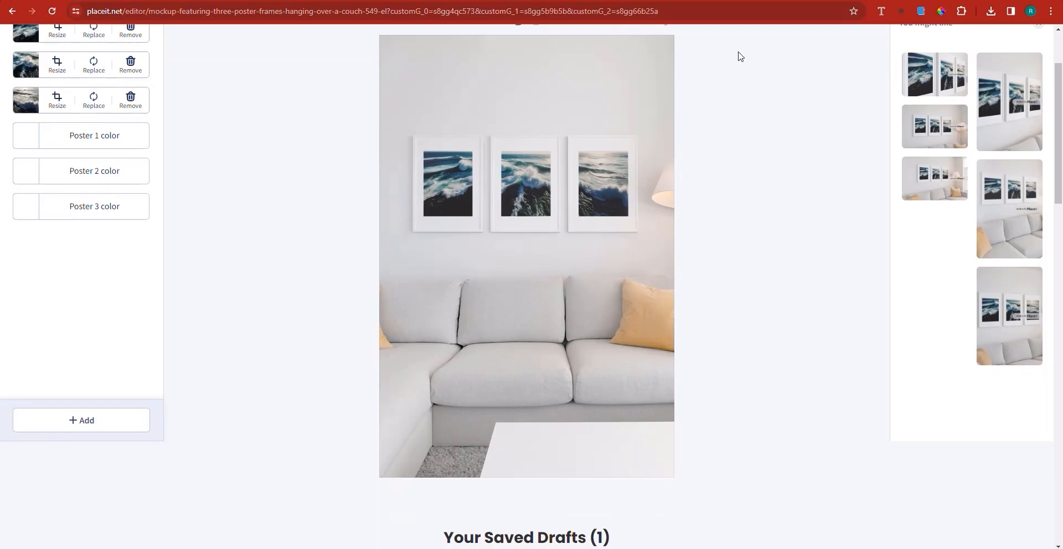
{"action": "left_click", "coordinate": [570, 1]}
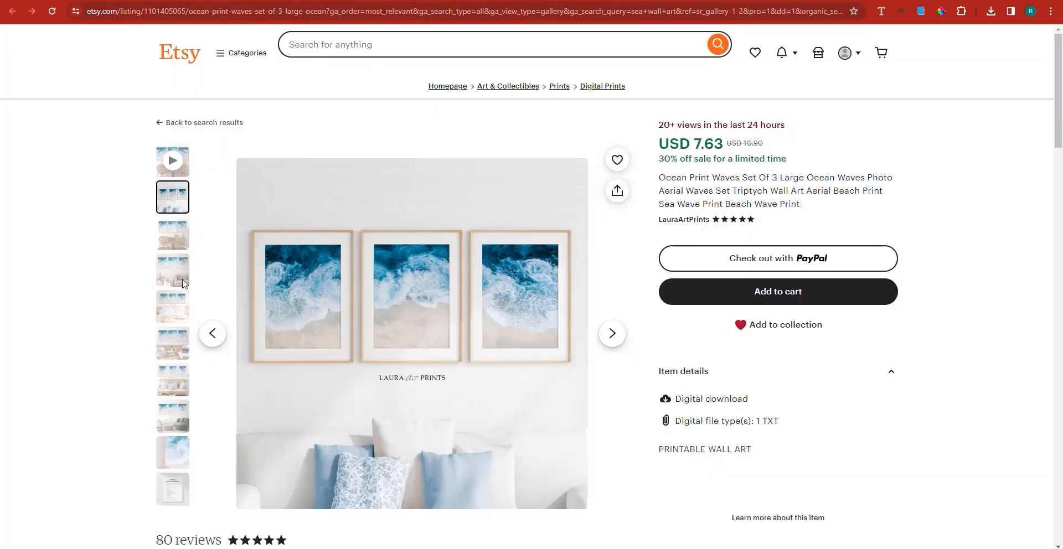
{"action": "left_click", "coordinate": [172, 276]}
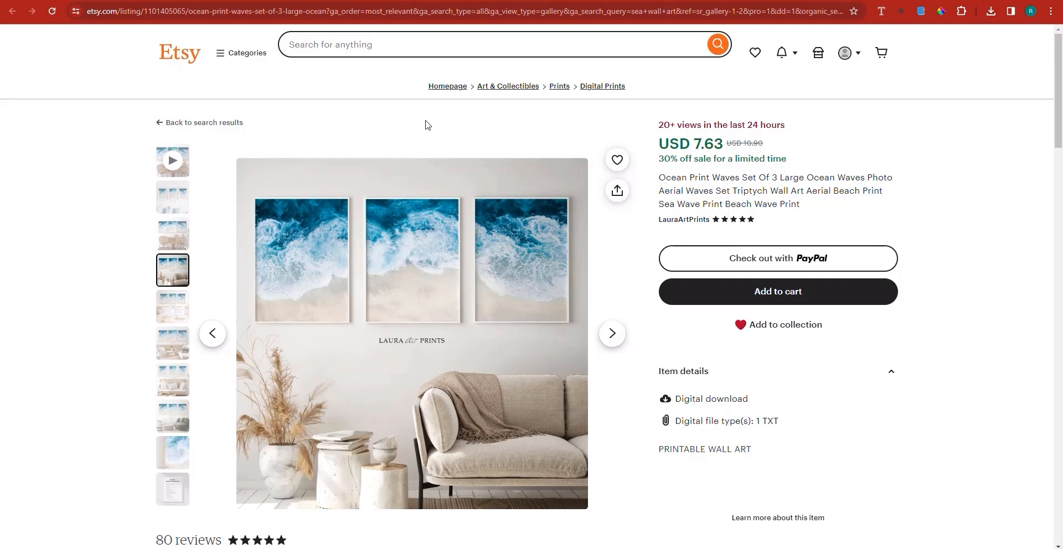
Search Etsy for "anxiety worksheet bundle"
{"action": "left_click", "coordinate": [347, 50]}
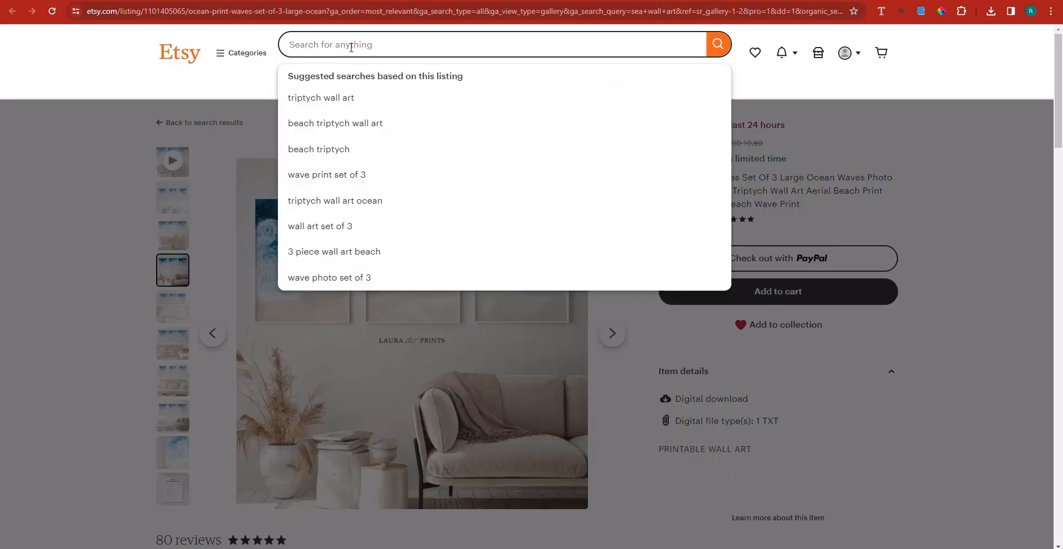
{"action": "type", "text": "an"}
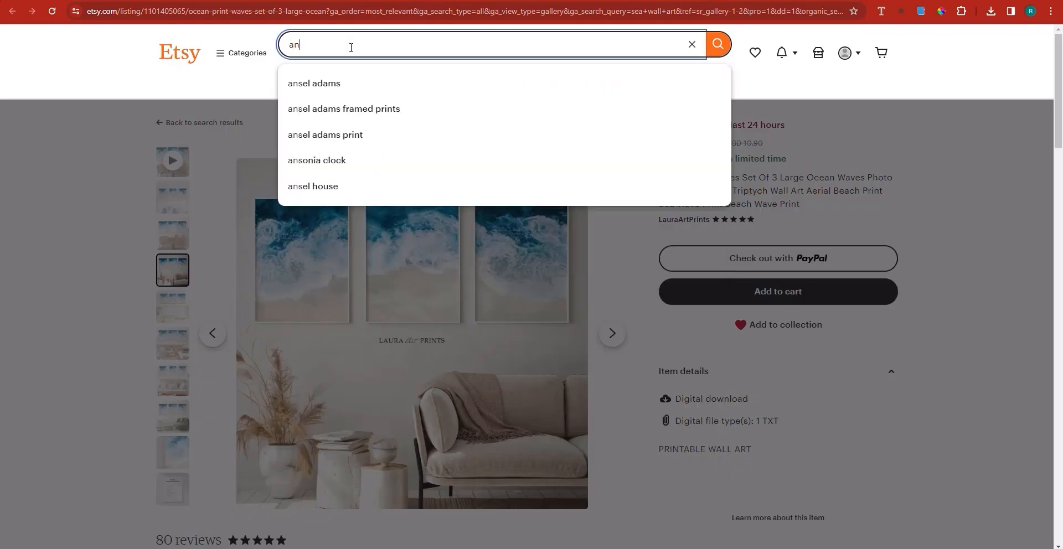
{"action": "type", "text": "sxiety"}
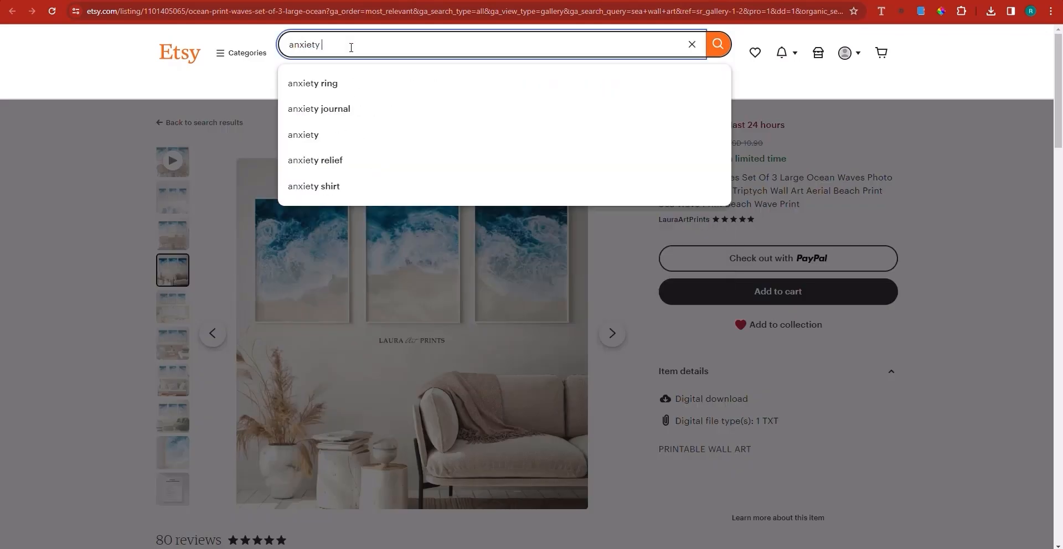
{"action": "type", "text": " worksheet"}
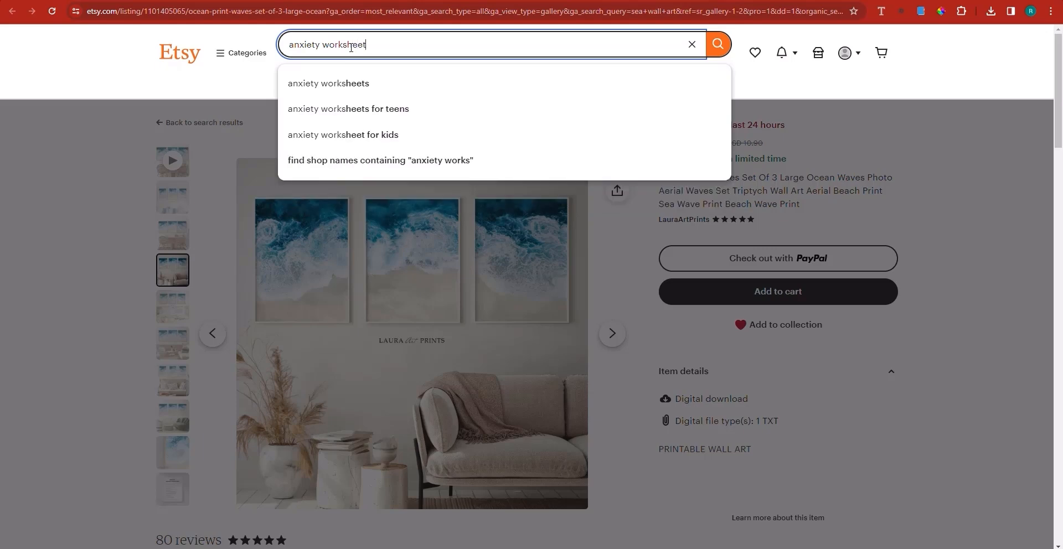
{"action": "type", "text": " bundle"}
{"action": "key", "text": "Return"}
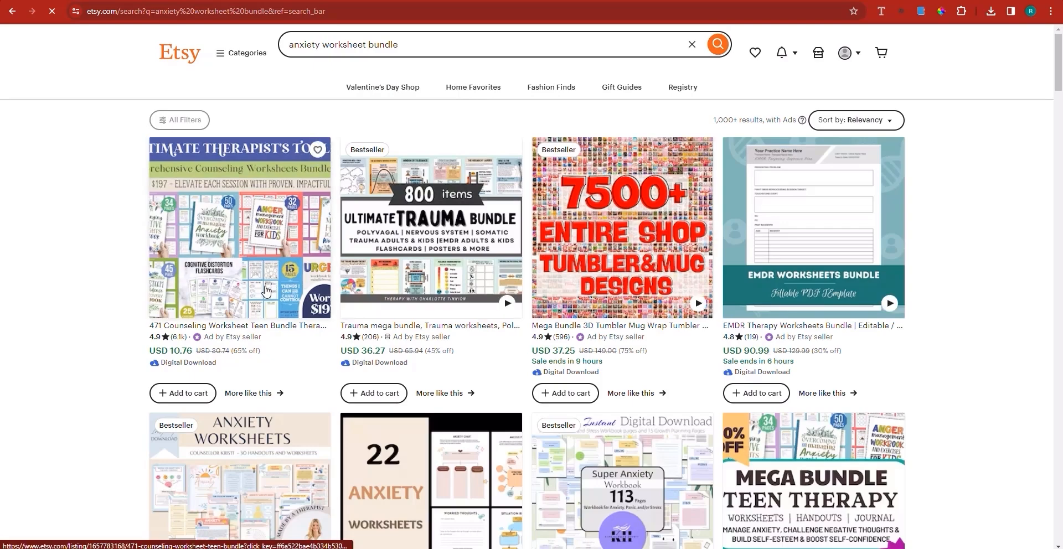
Examine the cover images, ratings and prices of the anxiety worksheet bundle listings in the search results
{"action": "scroll", "coordinate": [270, 199], "scroll_direction": "down", "scroll_amount": 1}
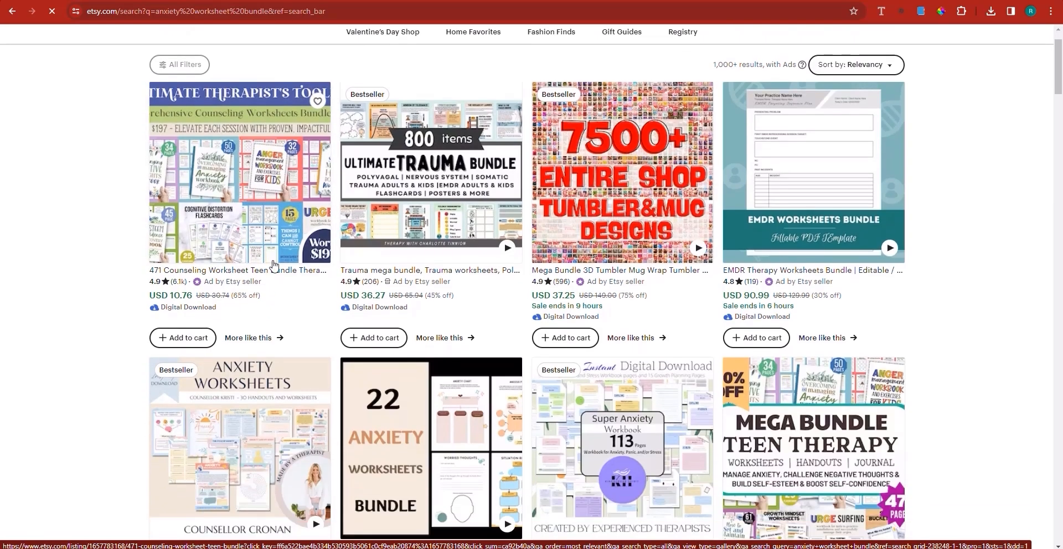
{"action": "scroll", "coordinate": [270, 198], "scroll_direction": "down", "scroll_amount": 5}
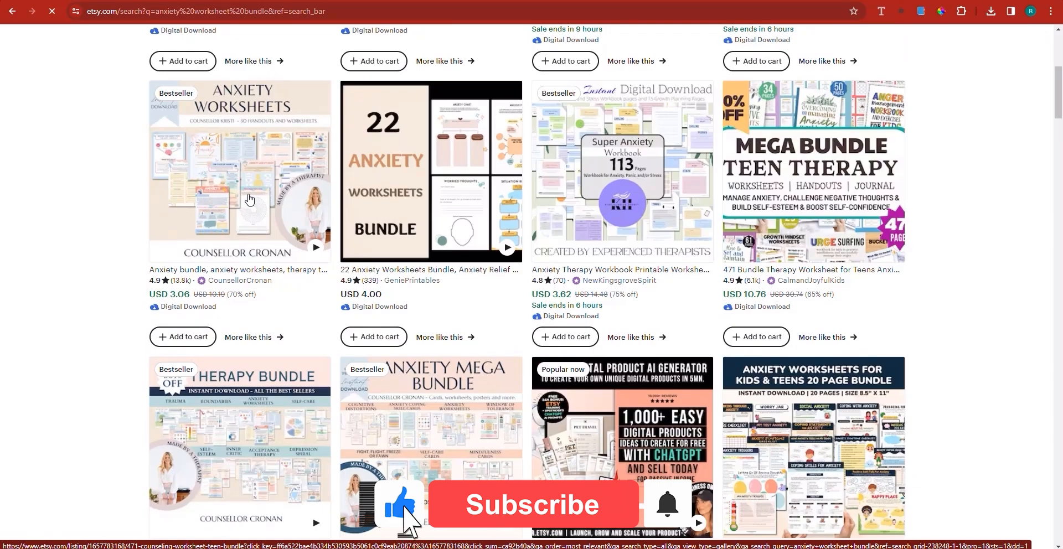
{"action": "scroll", "coordinate": [249, 199], "scroll_direction": "up", "scroll_amount": 5}
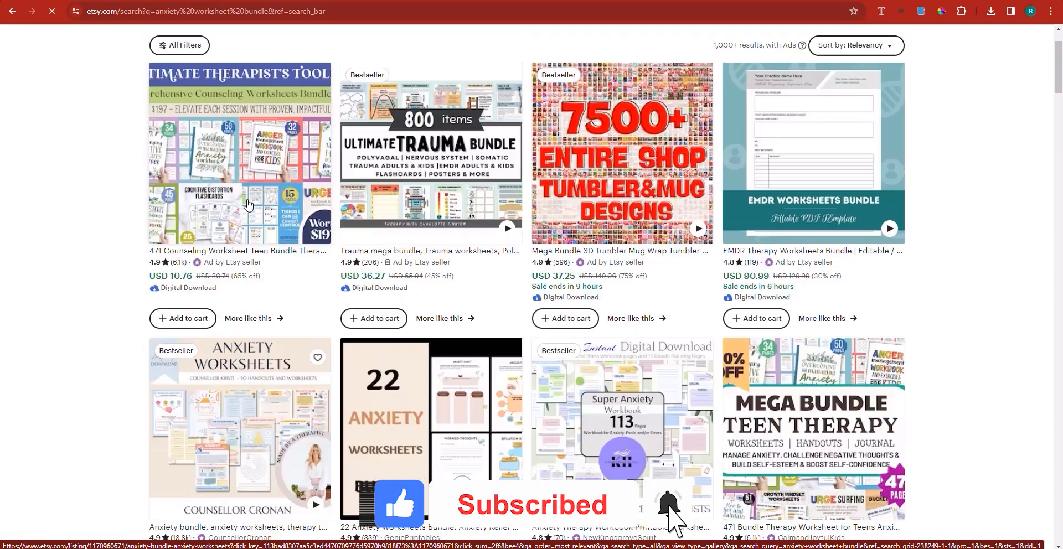
{"action": "scroll", "coordinate": [354, 285], "scroll_direction": "down", "scroll_amount": 3}
{"action": "scroll", "coordinate": [354, 293], "scroll_direction": "up", "scroll_amount": 6}
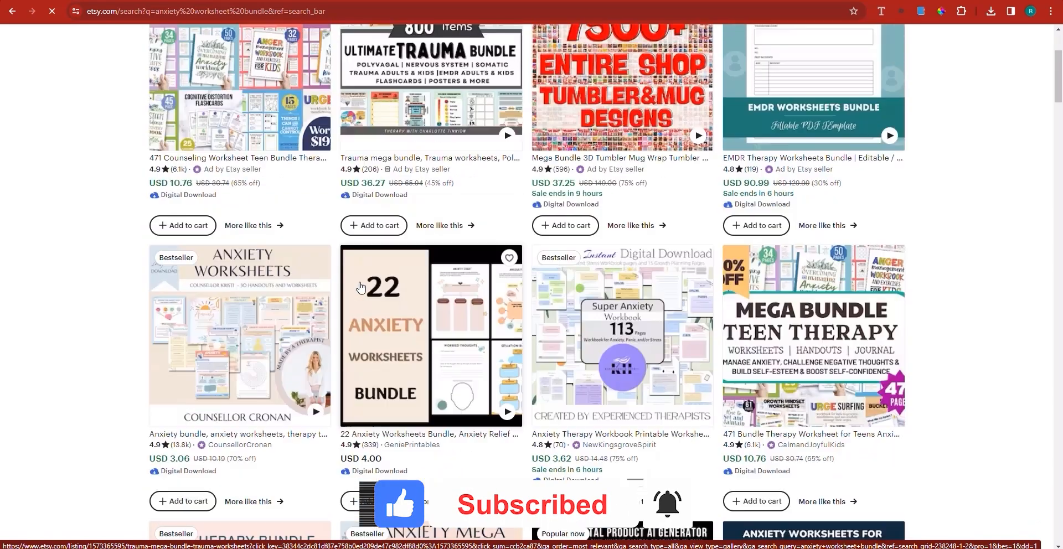
{"action": "scroll", "coordinate": [249, 316], "scroll_direction": "down", "scroll_amount": 4}
{"action": "scroll", "coordinate": [277, 327], "scroll_direction": "up", "scroll_amount": 4}
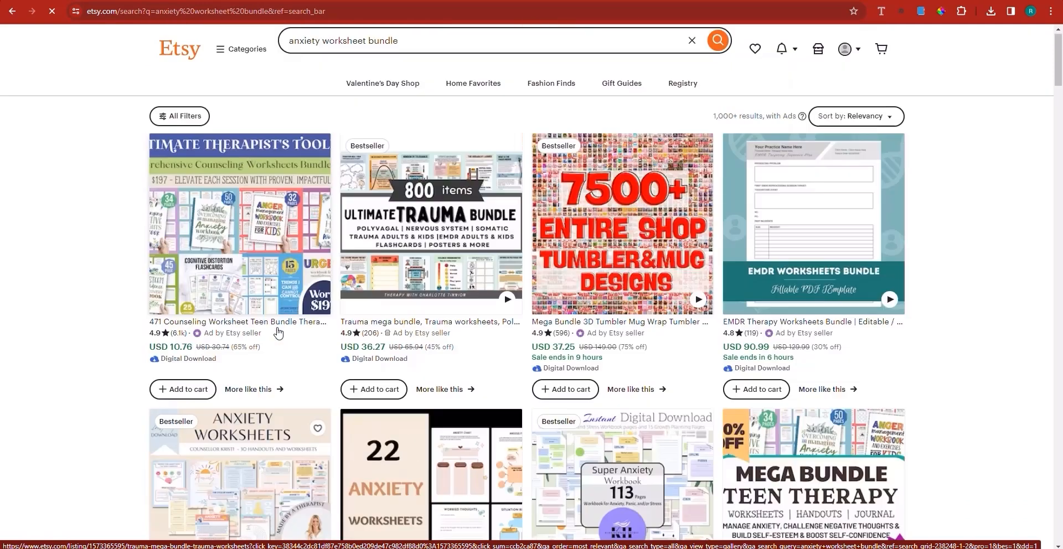